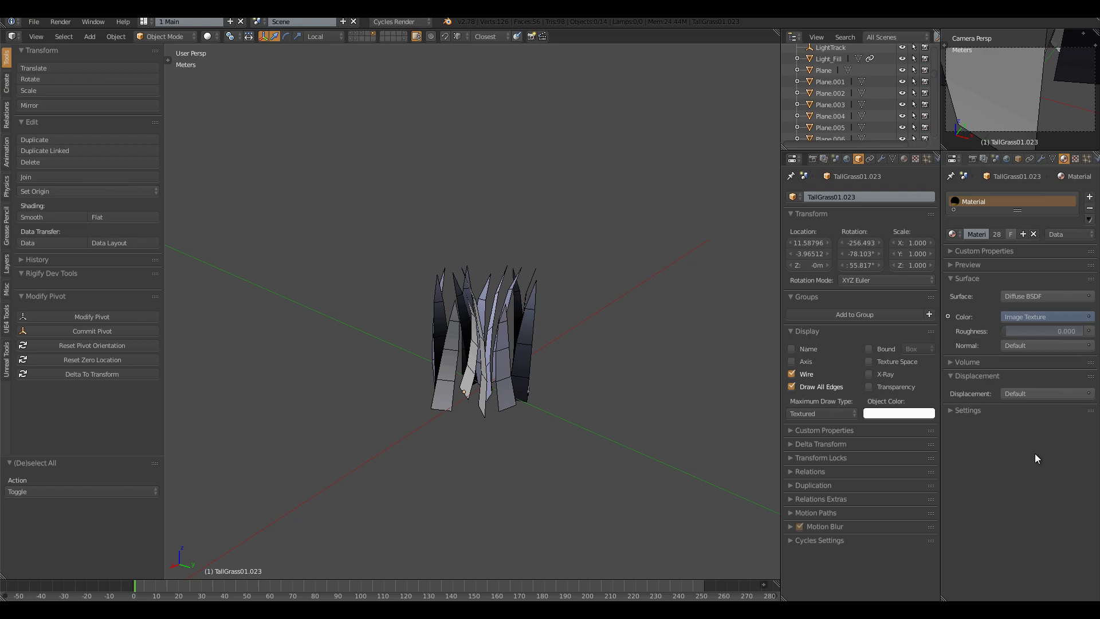
pyautogui.moveTo(327, 352); pyautogui.dragTo(495, 358, button='middle')
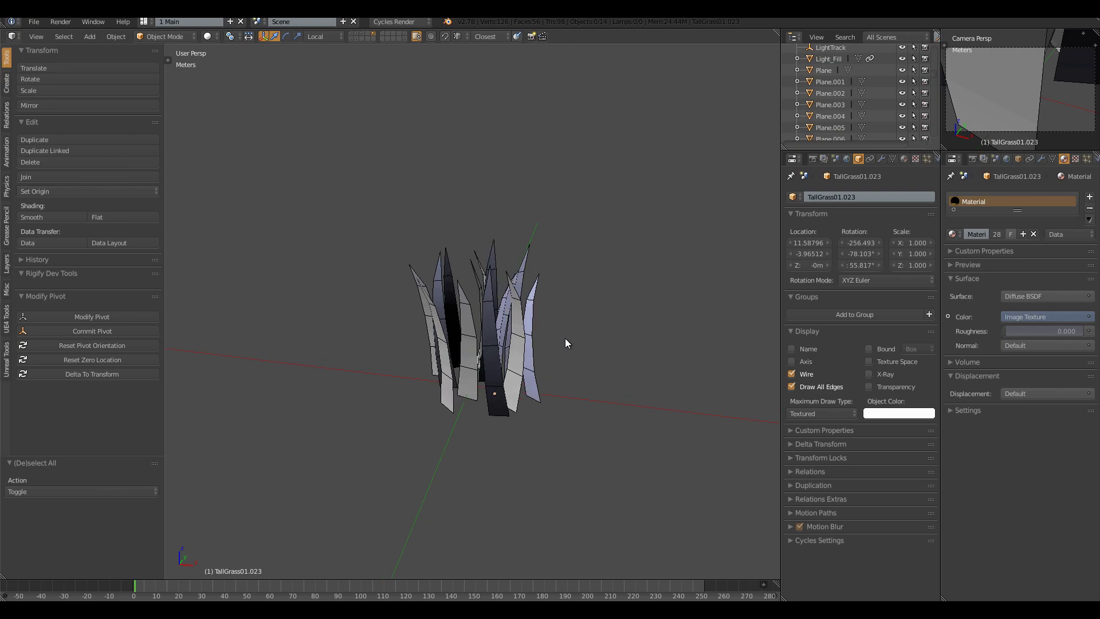
pyautogui.scroll(2, 565, 338)
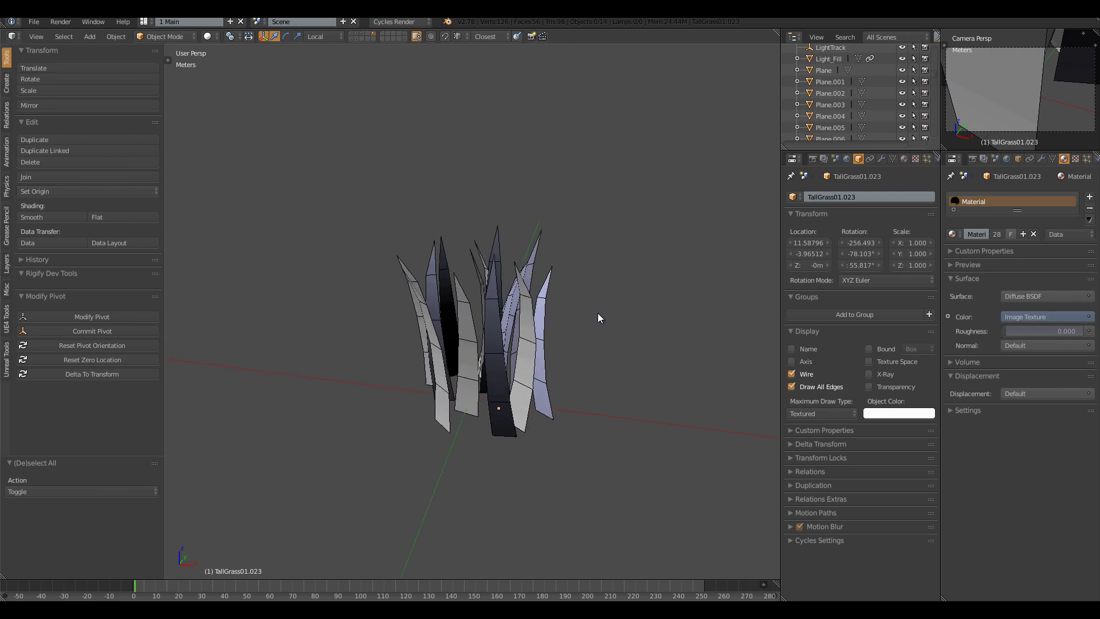
pyautogui.moveTo(598, 314); pyautogui.dragTo(591, 312, button='middle')
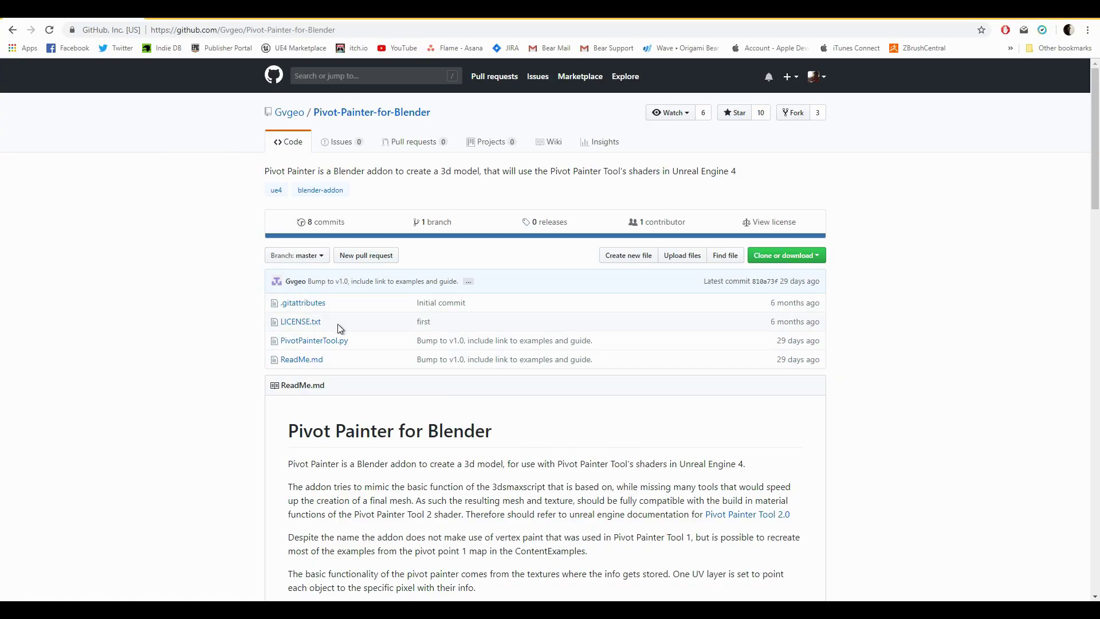
# Skim the Pivot Painter for Blender readme on its GitHub page, including Getting Started, and return to Blender.
pyautogui.scroll(-13, 167, 290)
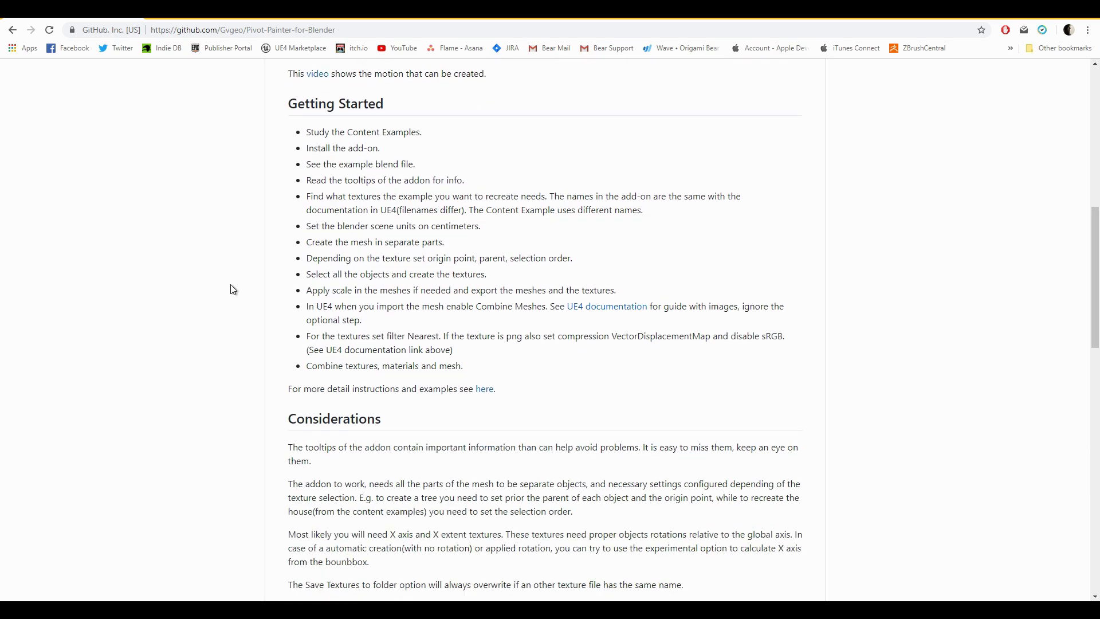
pyautogui.scroll(15, 232, 289)
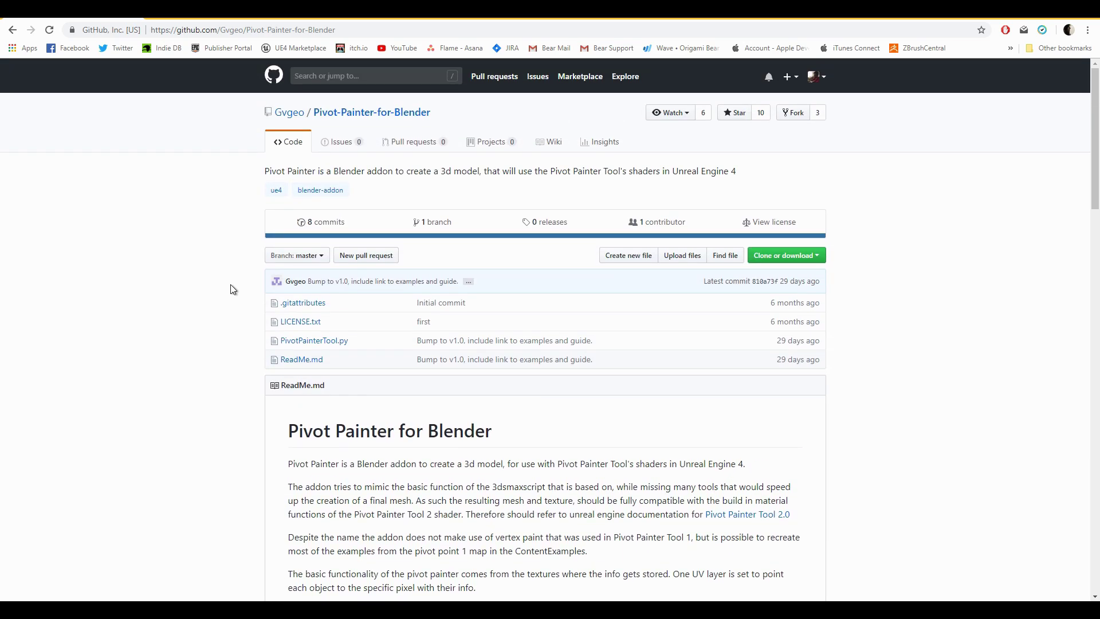
pyautogui.hotkey('alt', 'Tab')
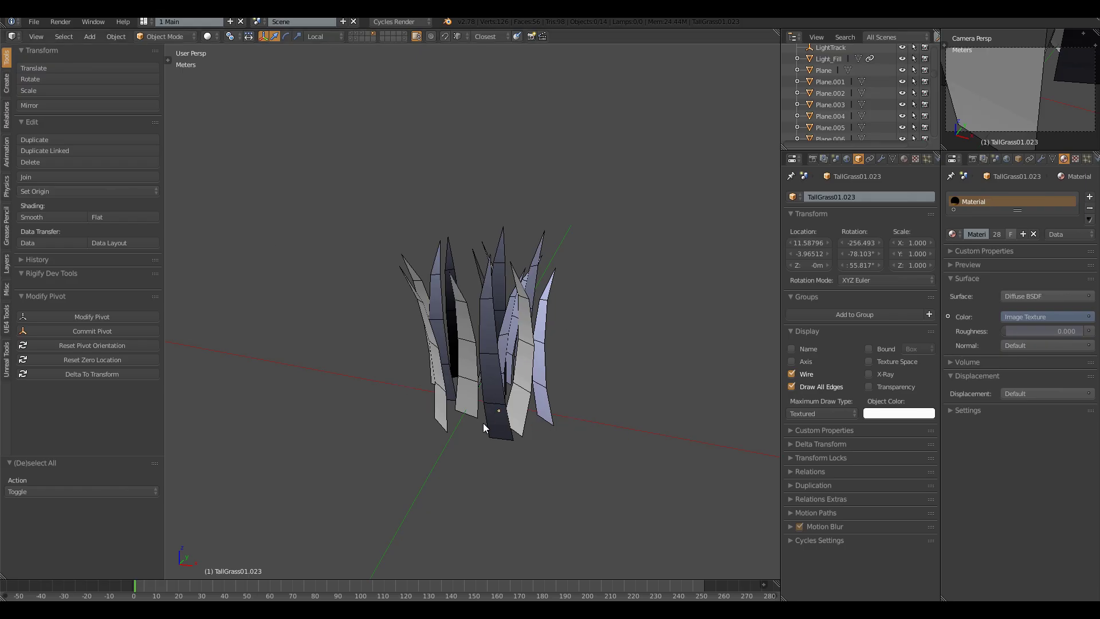
# Search the add-ons in the user preferences for "pivot" and expand the details of Unreal Tools: Pivot Painter.
pyautogui.moveTo(554, 363); pyautogui.dragTo(401, 366, button='middle')
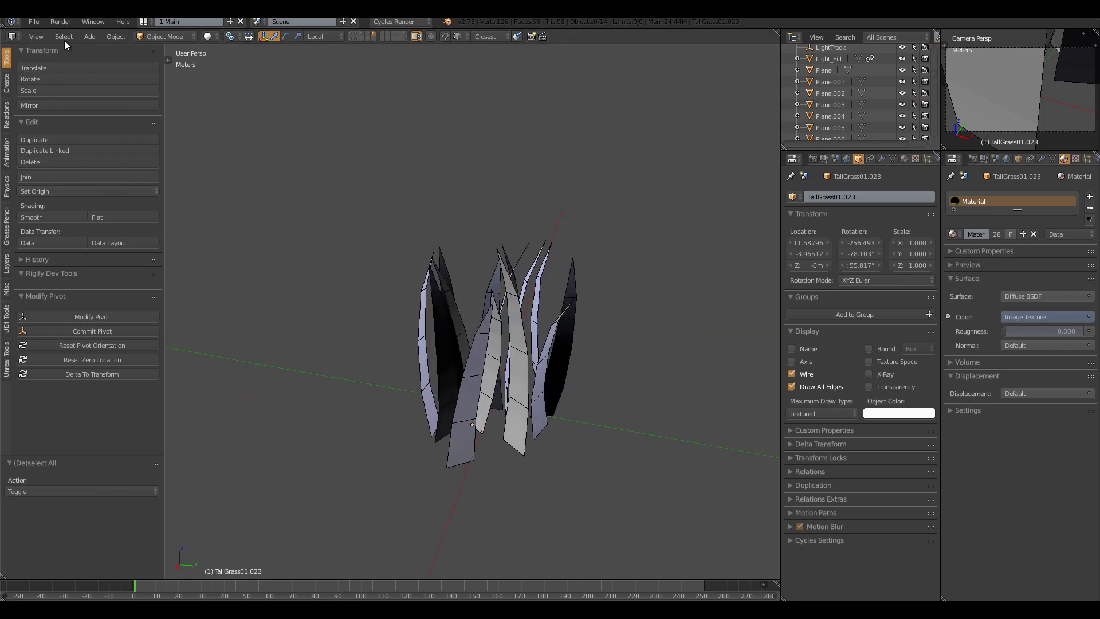
pyautogui.click(38, 22)
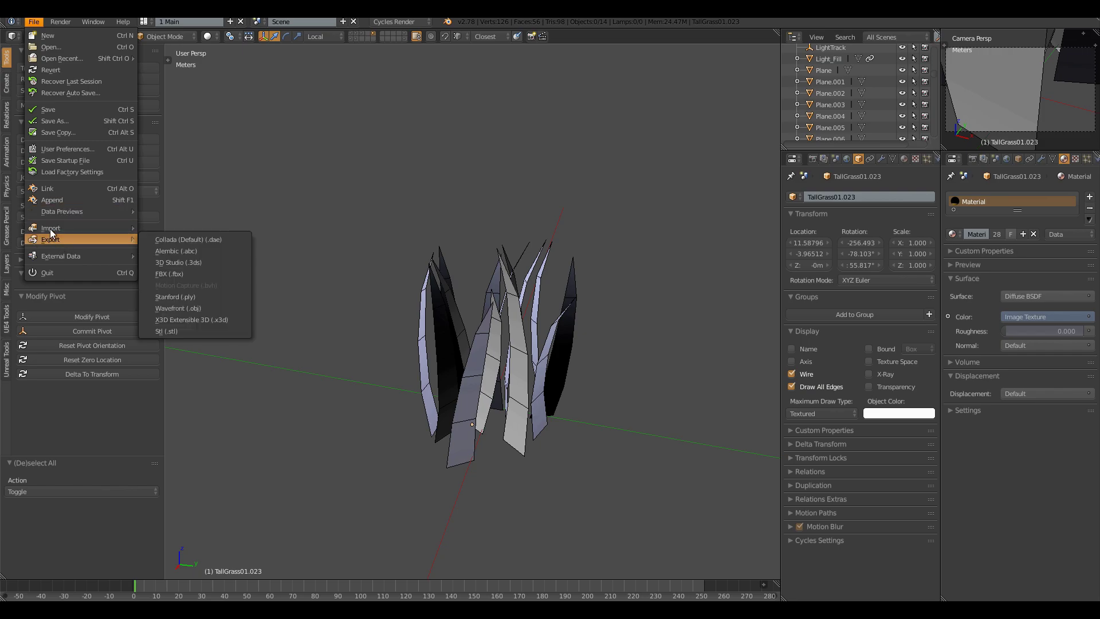
pyautogui.click(69, 148)
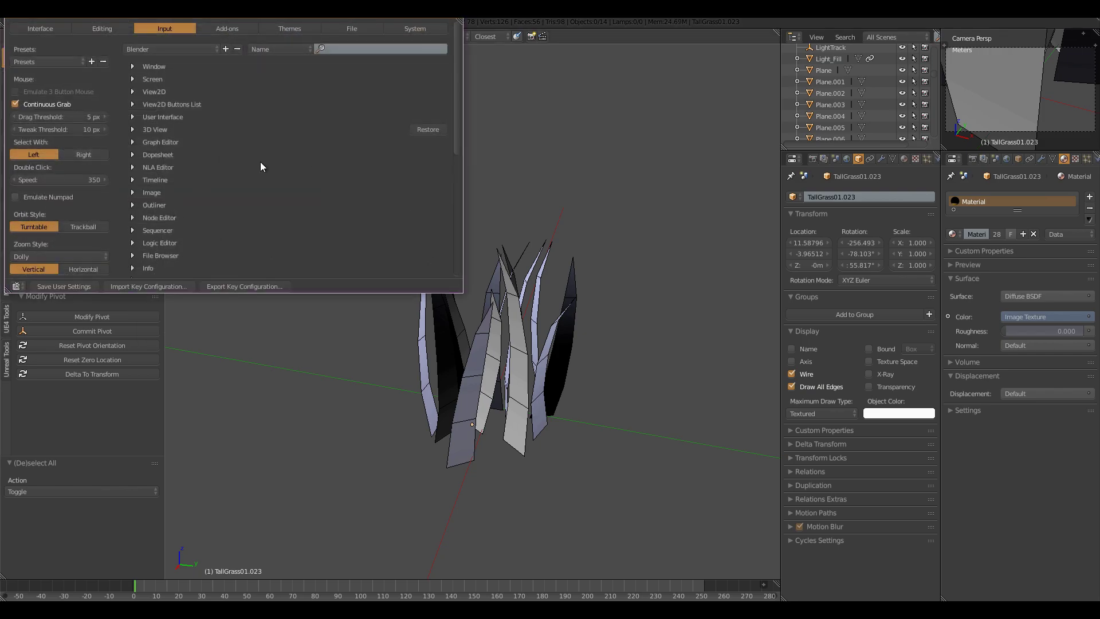
pyautogui.click(233, 29)
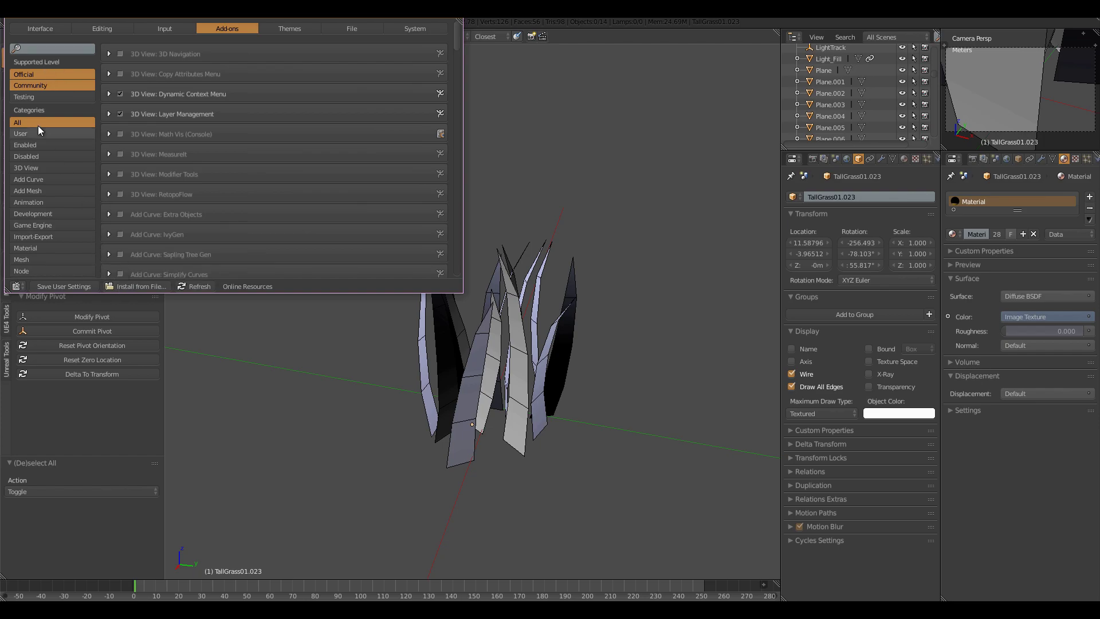
pyautogui.click(50, 49)
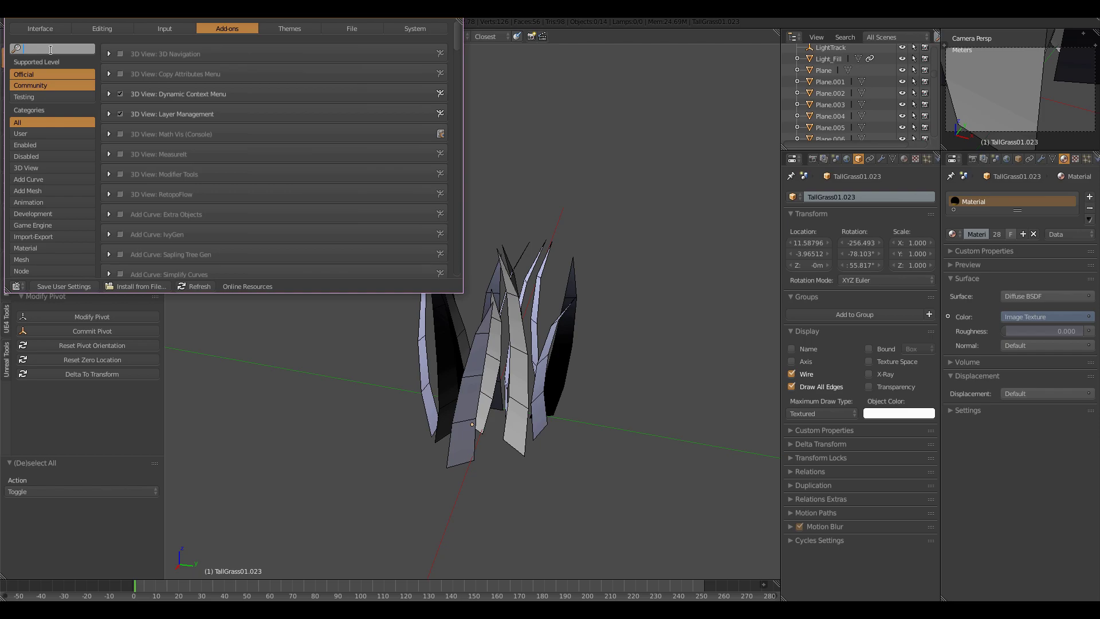
pyautogui.write('pivot')
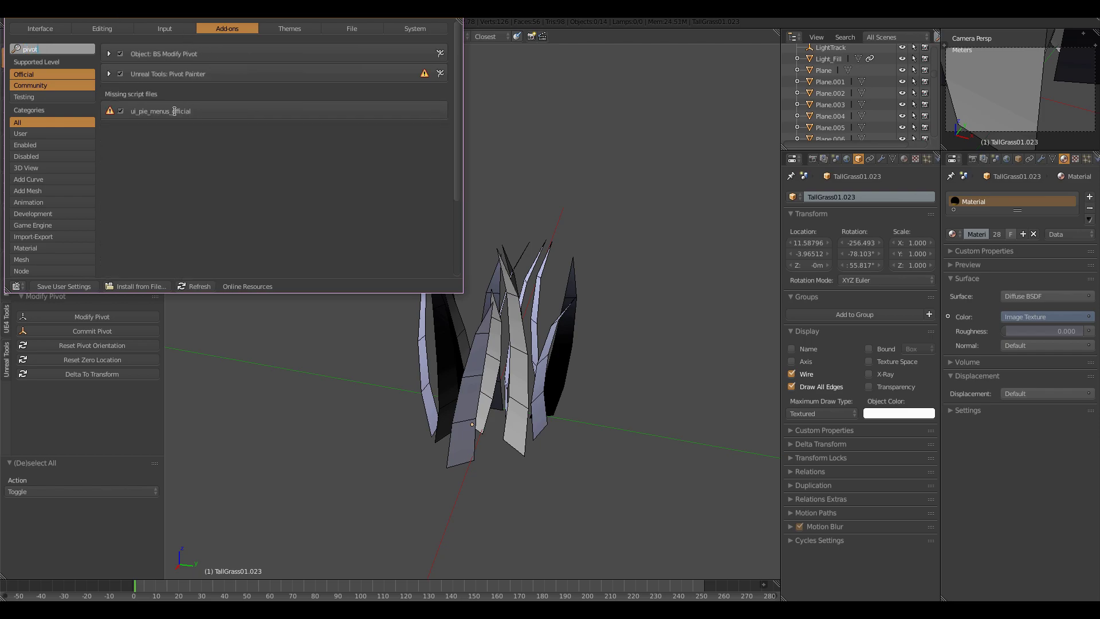
pyautogui.click(197, 74)
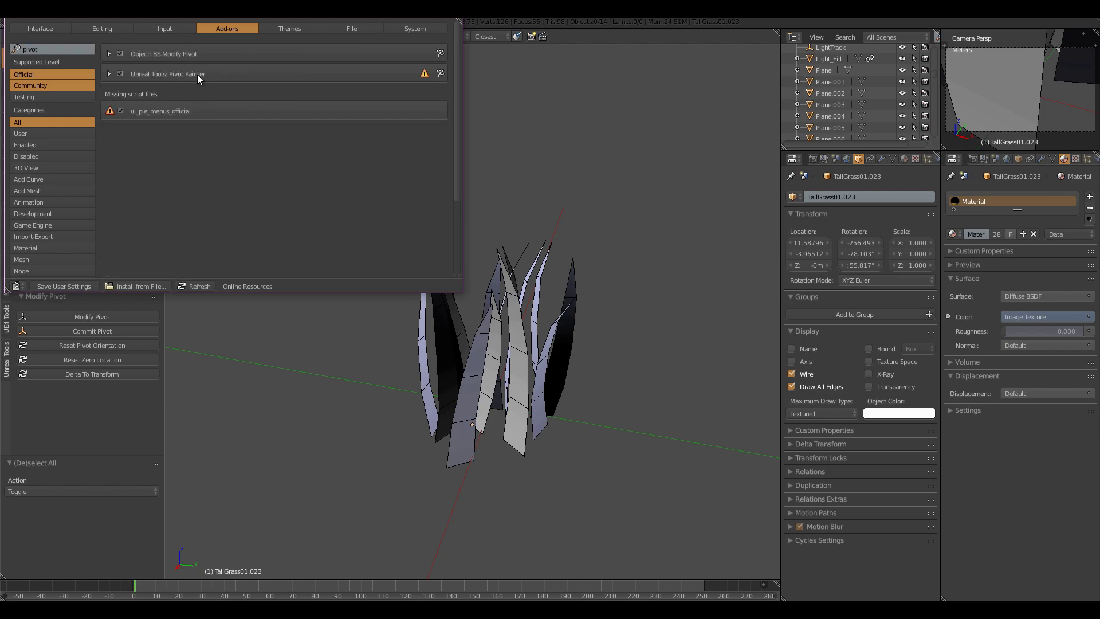
pyautogui.click(109, 74)
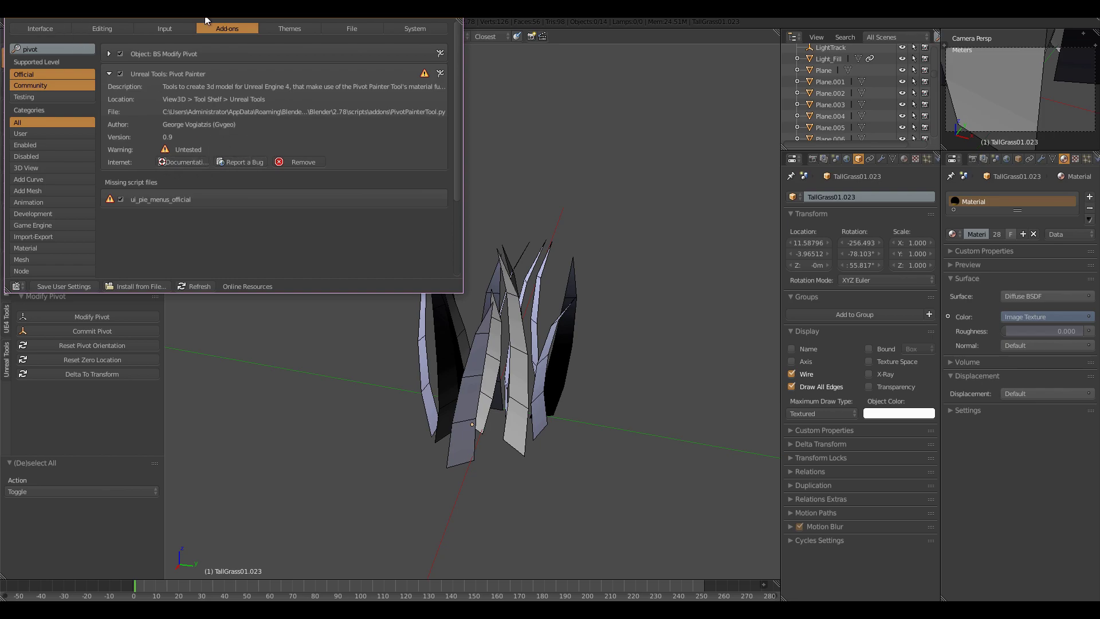
# Close the user preferences and show the Pivot Painter texture settings of the Unreal Tools.
pyautogui.moveTo(207, 18); pyautogui.dragTo(145, 71)
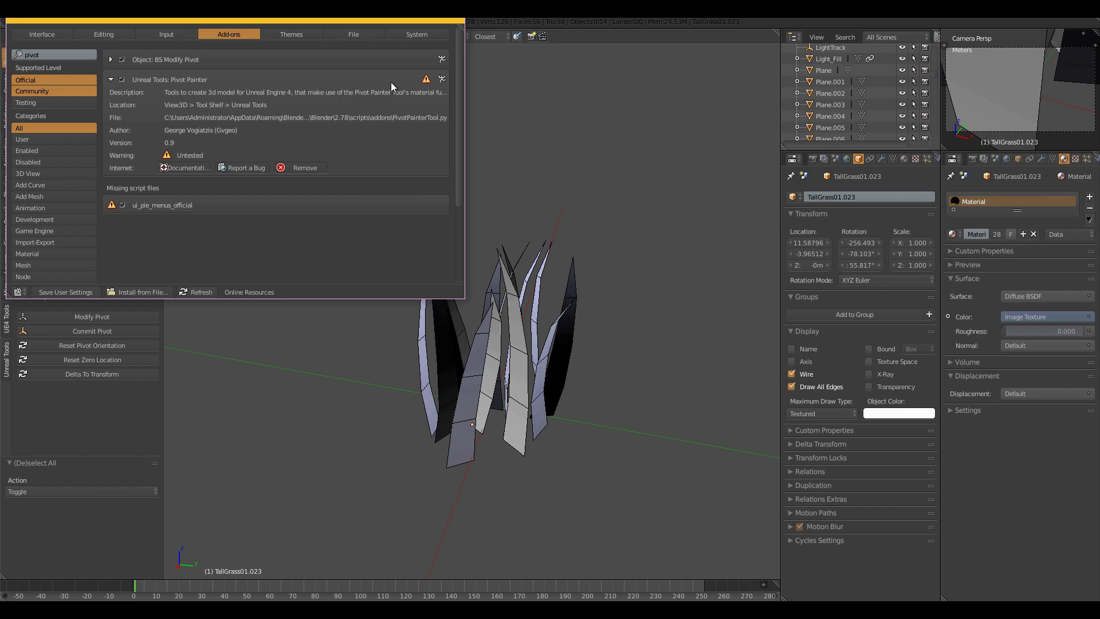
pyautogui.moveTo(361, 21)
pyautogui.mouseDown()
pyautogui.moveTo(363, 41)
pyautogui.moveTo(353, 37)
pyautogui.mouseUp()
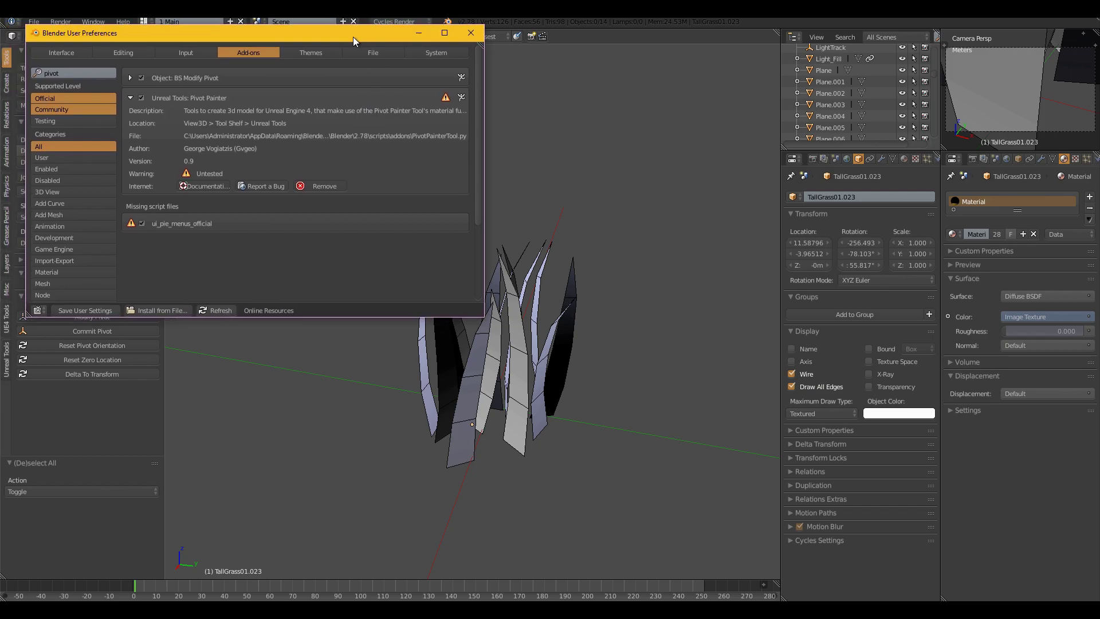
pyautogui.click(471, 37)
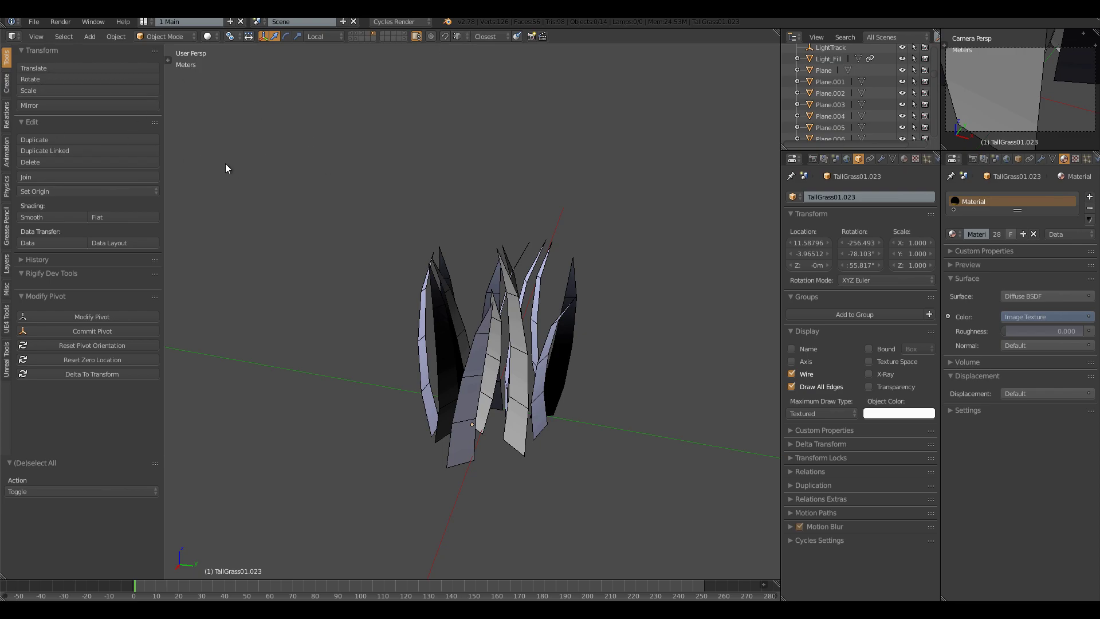
pyautogui.click(7, 367)
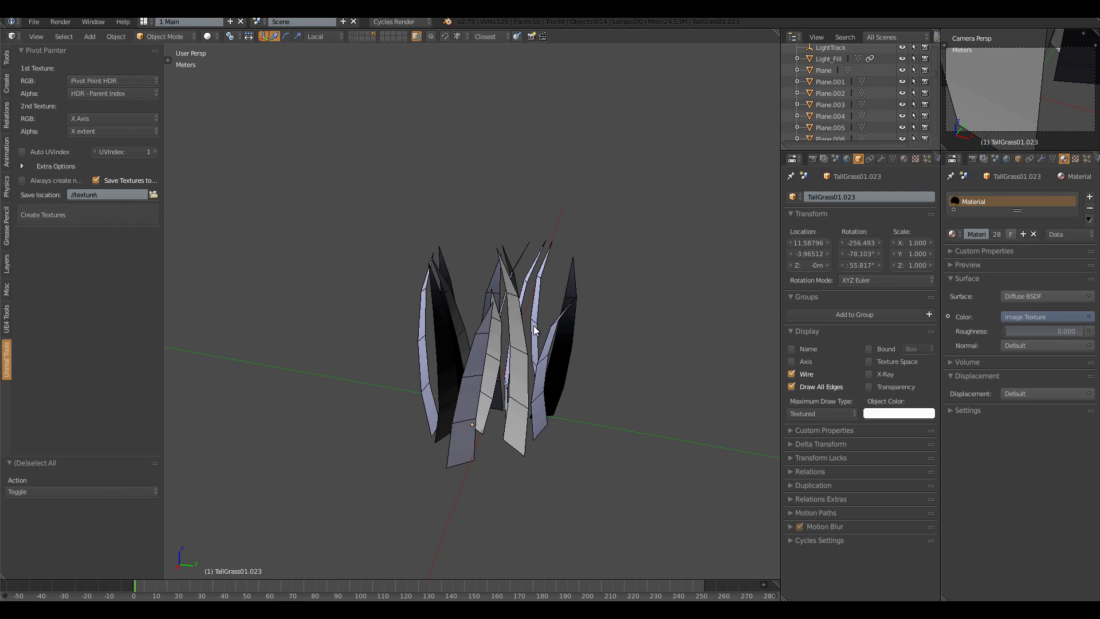
pyautogui.moveTo(532, 320); pyautogui.dragTo(514, 304, button='middle')
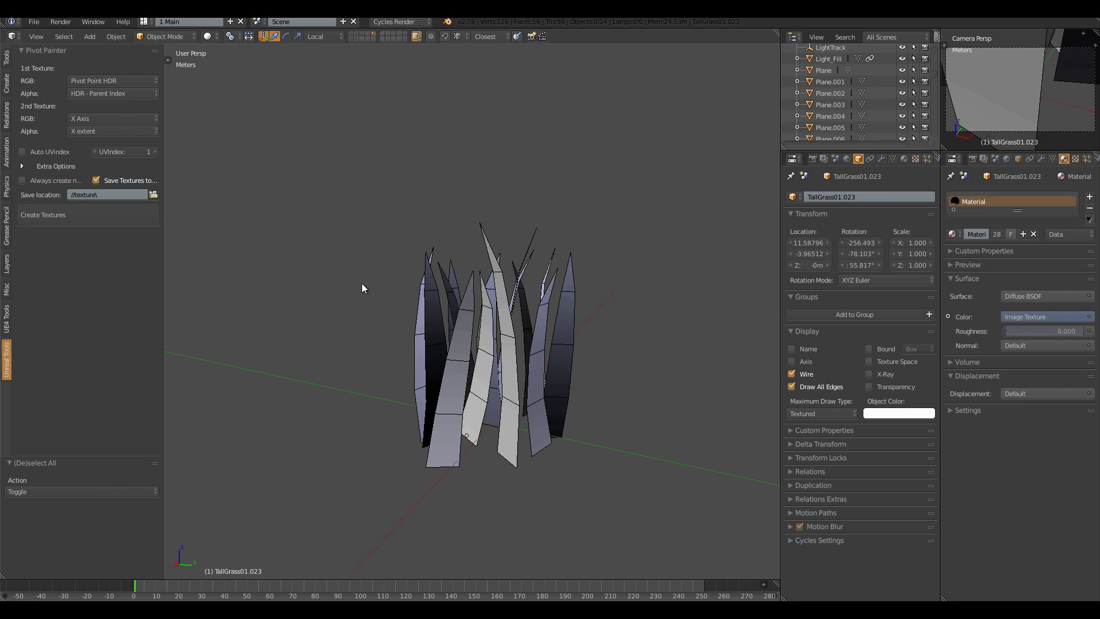
pyautogui.moveTo(362, 283)
pyautogui.mouseDown(button='middle')
pyautogui.moveTo(376, 287)
pyautogui.moveTo(367, 292)
pyautogui.mouseUp(button='middle')
pyautogui.moveTo(569, 301); pyautogui.dragTo(470, 327, button='middle')
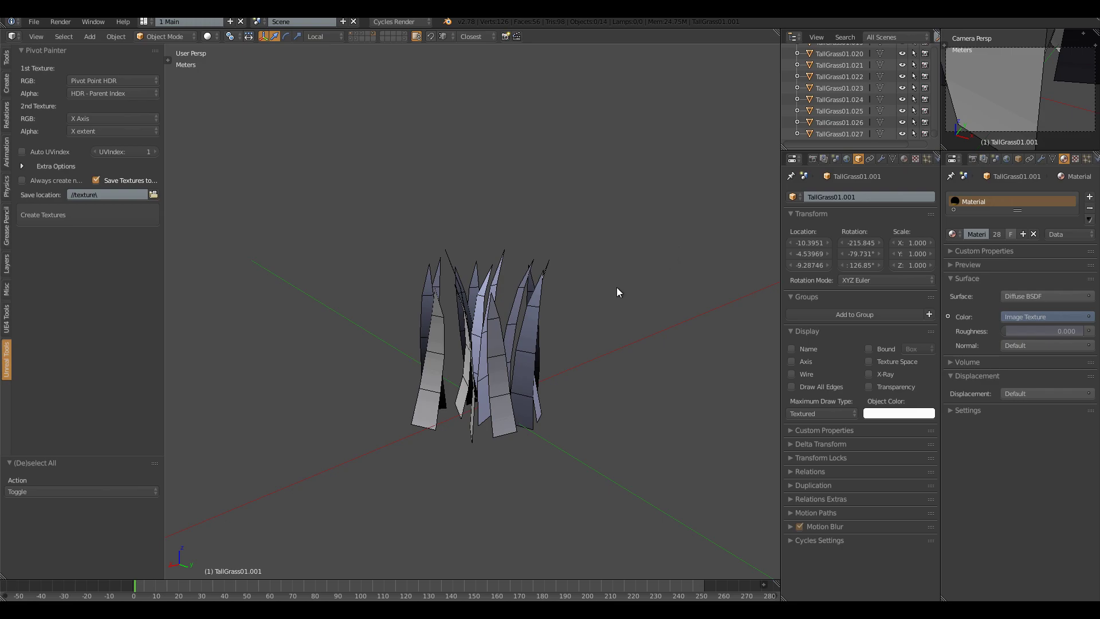
pyautogui.moveTo(592, 295); pyautogui.dragTo(503, 347, button='middle')
pyautogui.scroll(2, 445, 348)
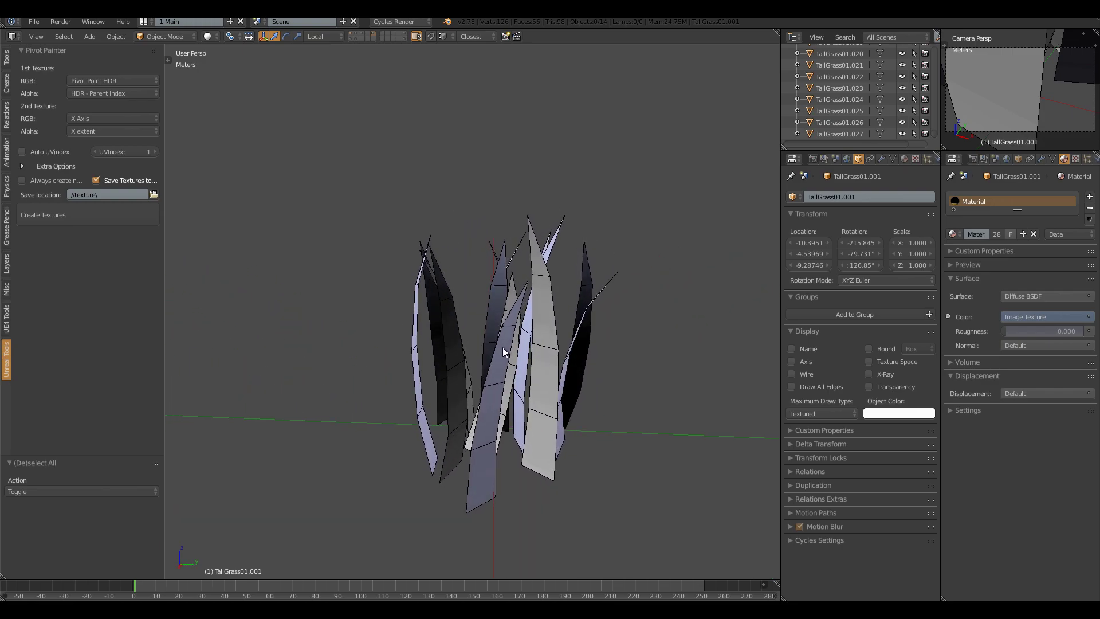
# Select several separate grass blades in turn, including TallGrass01.019 and TallGrass01.017, to examine their base pivots and local axes.
pyautogui.moveTo(431, 369)
pyautogui.mouseDown(button='middle')
pyautogui.moveTo(488, 363)
pyautogui.moveTo(456, 366)
pyautogui.moveTo(418, 396)
pyautogui.moveTo(468, 414)
pyautogui.moveTo(497, 370)
pyautogui.moveTo(484, 387)
pyautogui.moveTo(470, 370)
pyautogui.moveTo(452, 375)
pyautogui.mouseUp(button='middle')
pyautogui.rightClick(434, 420)
pyautogui.rightClick(463, 369)
pyautogui.rightClick(425, 372)
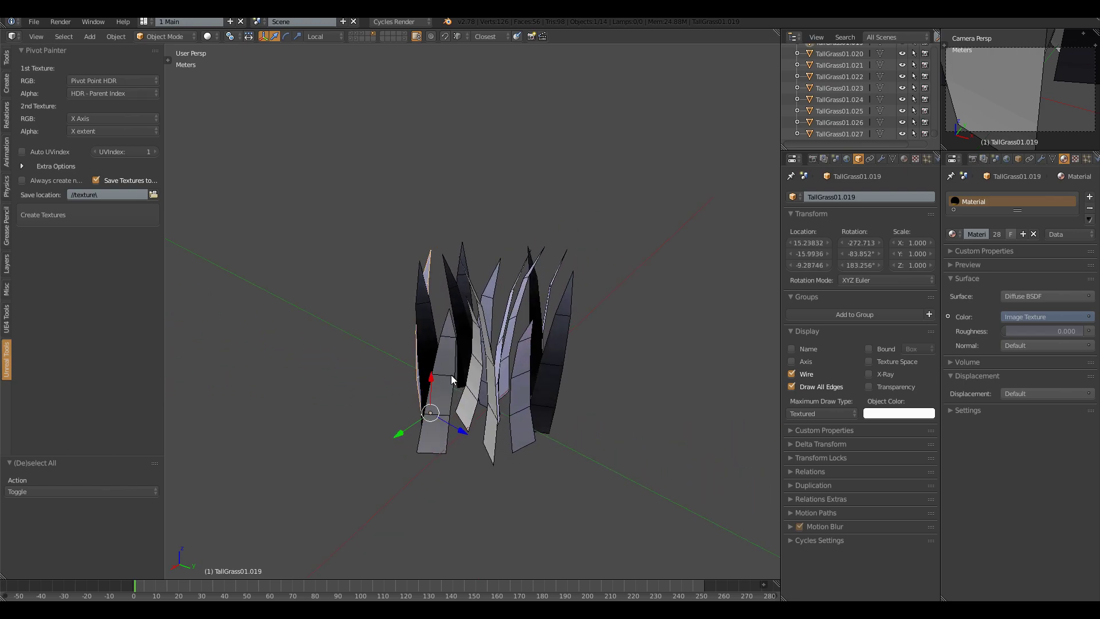
pyautogui.moveTo(519, 393); pyautogui.dragTo(488, 387, button='middle')
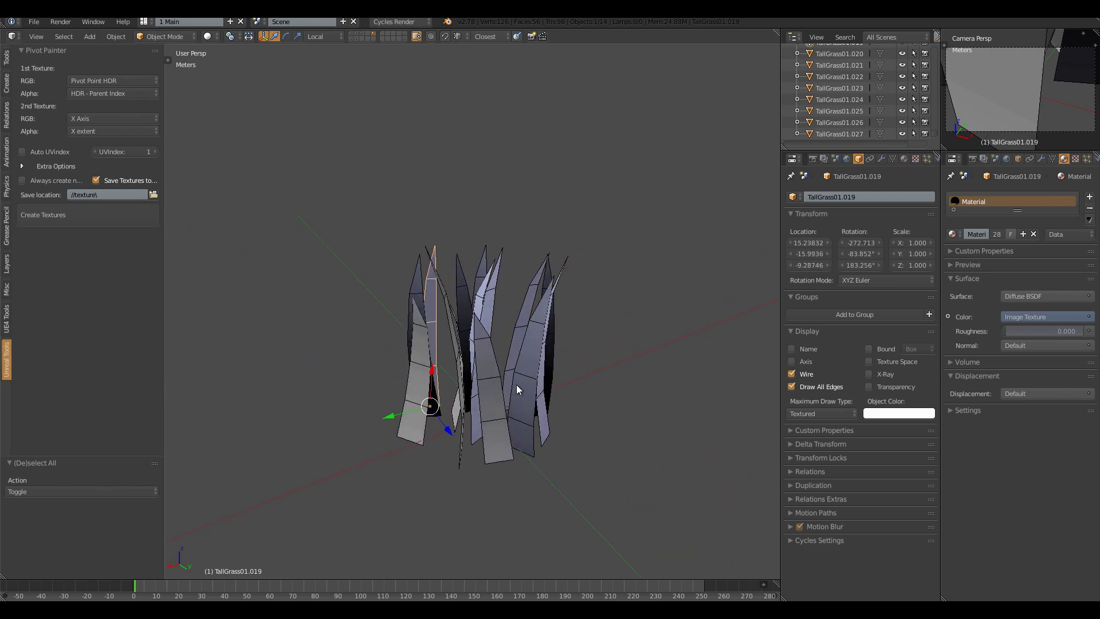
pyautogui.rightClick(516, 384)
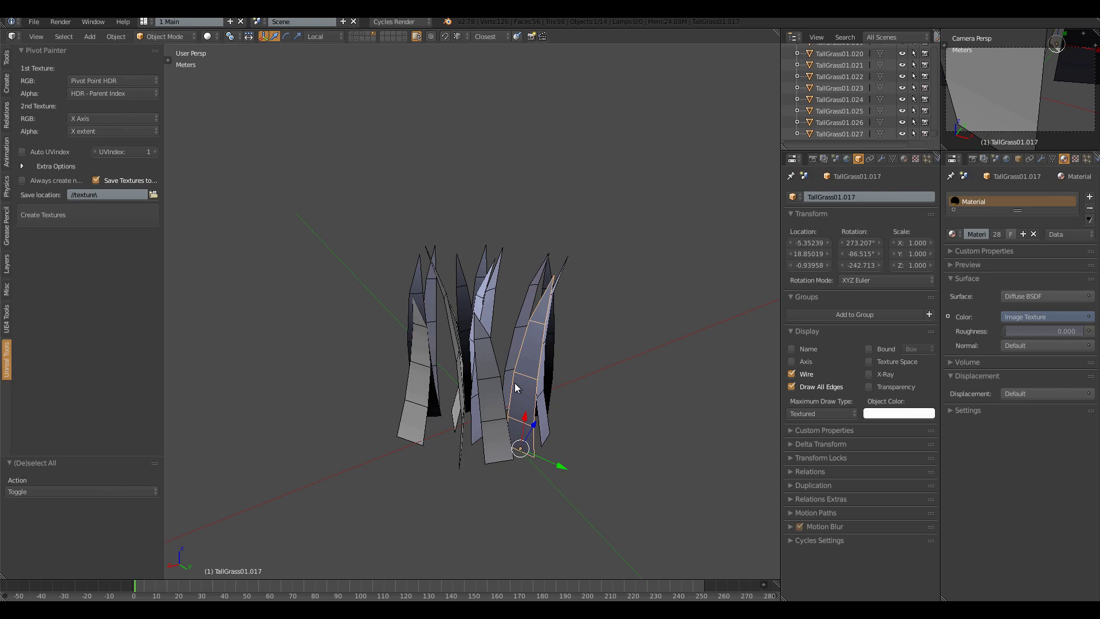
pyautogui.moveTo(514, 383)
pyautogui.mouseDown(button='middle')
pyautogui.moveTo(451, 383)
pyautogui.moveTo(432, 365)
pyautogui.moveTo(452, 362)
pyautogui.moveTo(431, 373)
pyautogui.moveTo(457, 391)
pyautogui.moveTo(497, 391)
pyautogui.mouseUp(button='middle')
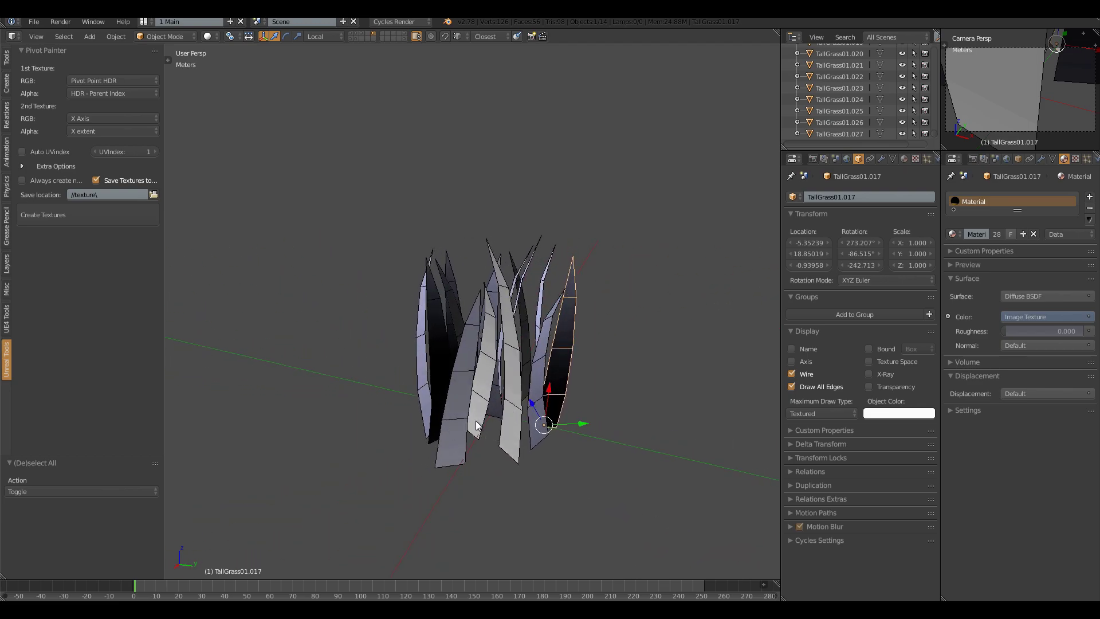
# Select more blades, including TallGrass01.018 and TallGrass01.020, and examine where their origins sit from different sides.
pyautogui.rightClick(460, 431)
pyautogui.rightClick(424, 359)
pyautogui.rightClick(439, 338)
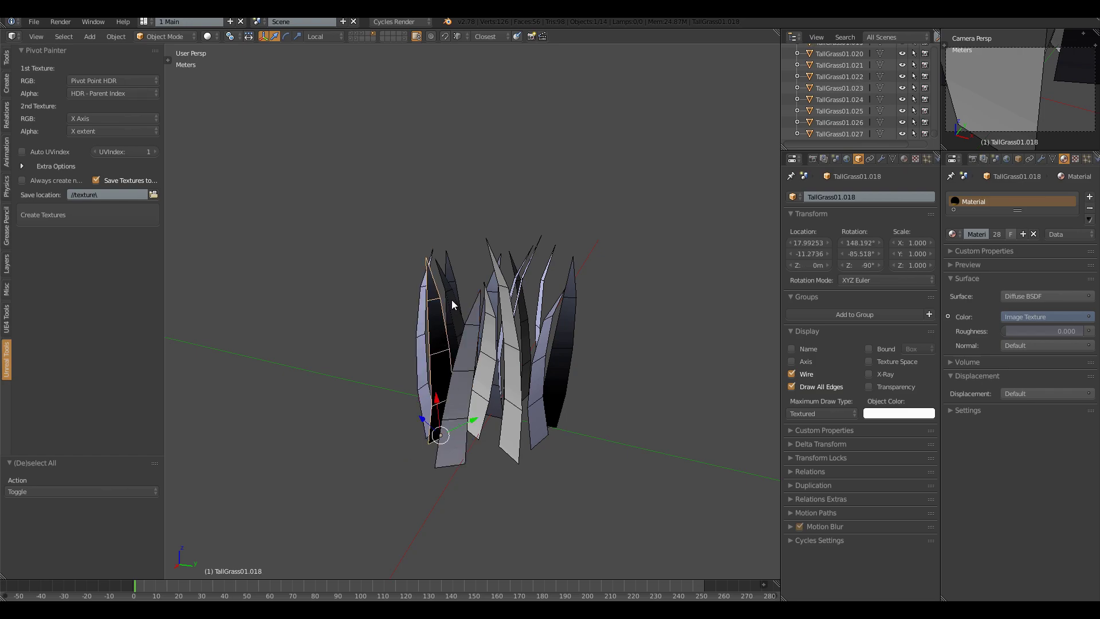
pyautogui.rightClick(456, 288)
pyautogui.moveTo(456, 289); pyautogui.dragTo(509, 360, button='middle')
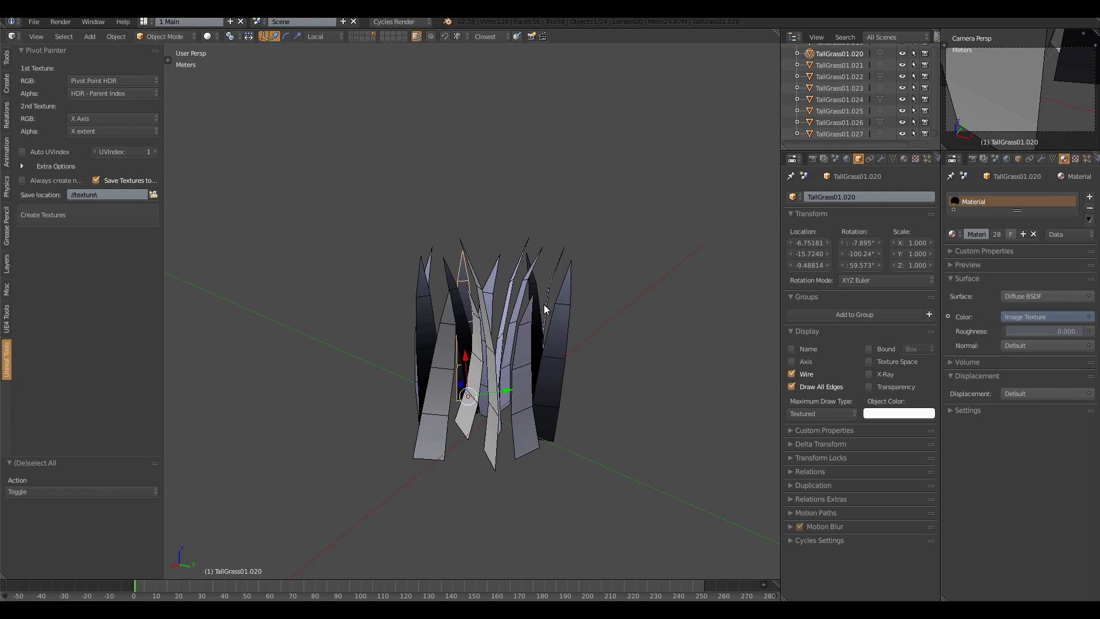
pyautogui.moveTo(544, 305); pyautogui.dragTo(516, 366, button='middle')
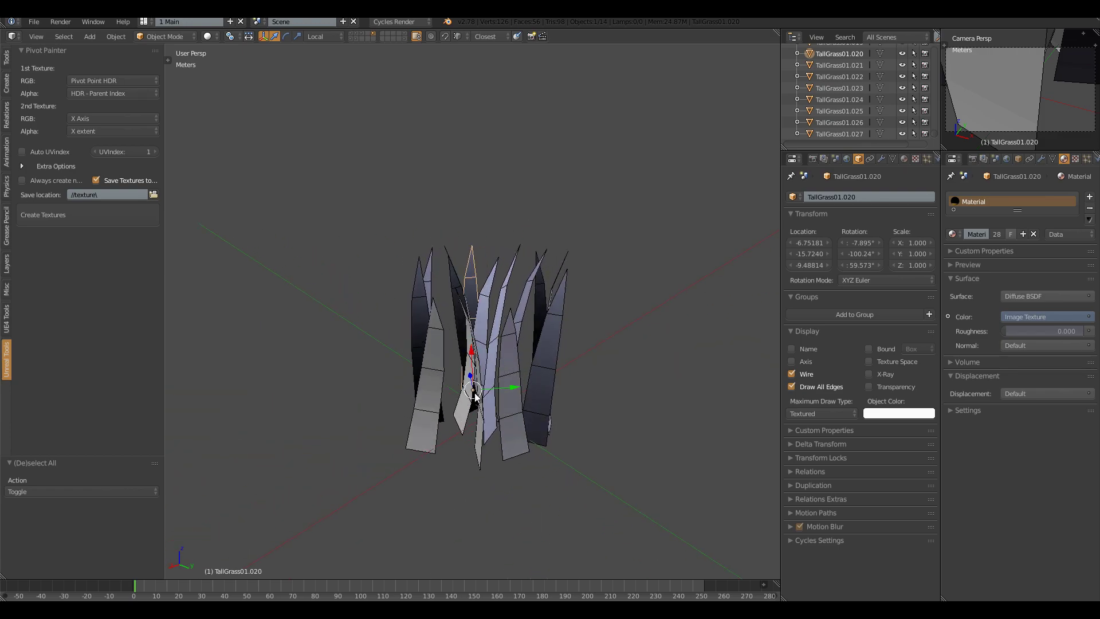
pyautogui.moveTo(456, 338); pyautogui.dragTo(444, 370, button='middle')
# Select the blade TallGrass01.022 at the edge of the clump and examine its pivot orientation from several angles.
pyautogui.rightClick(400, 387)
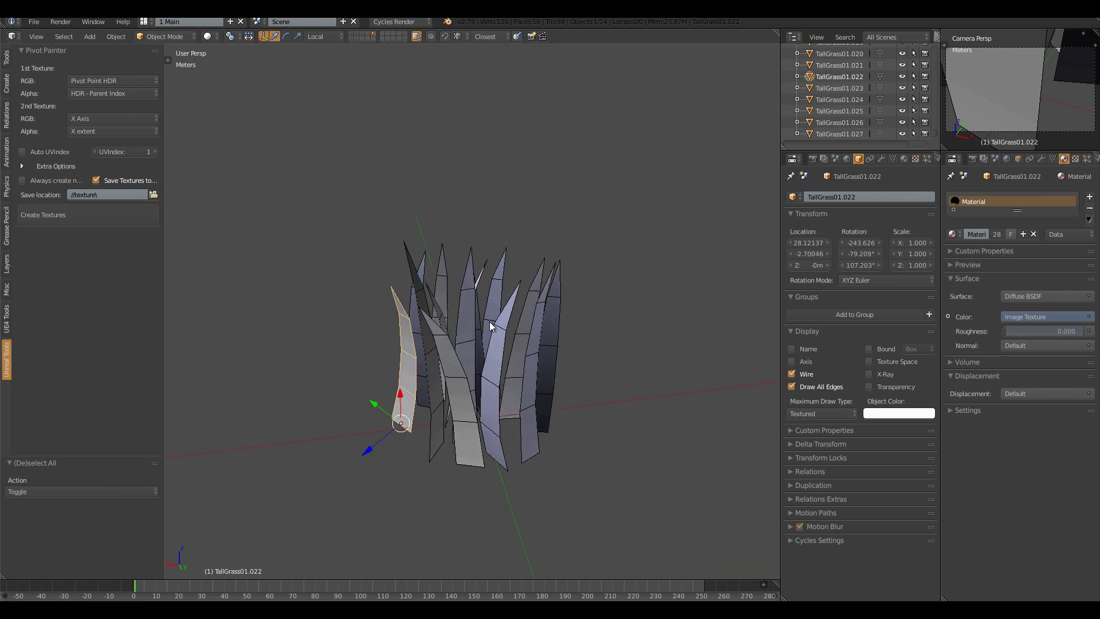
pyautogui.moveTo(490, 322); pyautogui.dragTo(463, 329, button='middle')
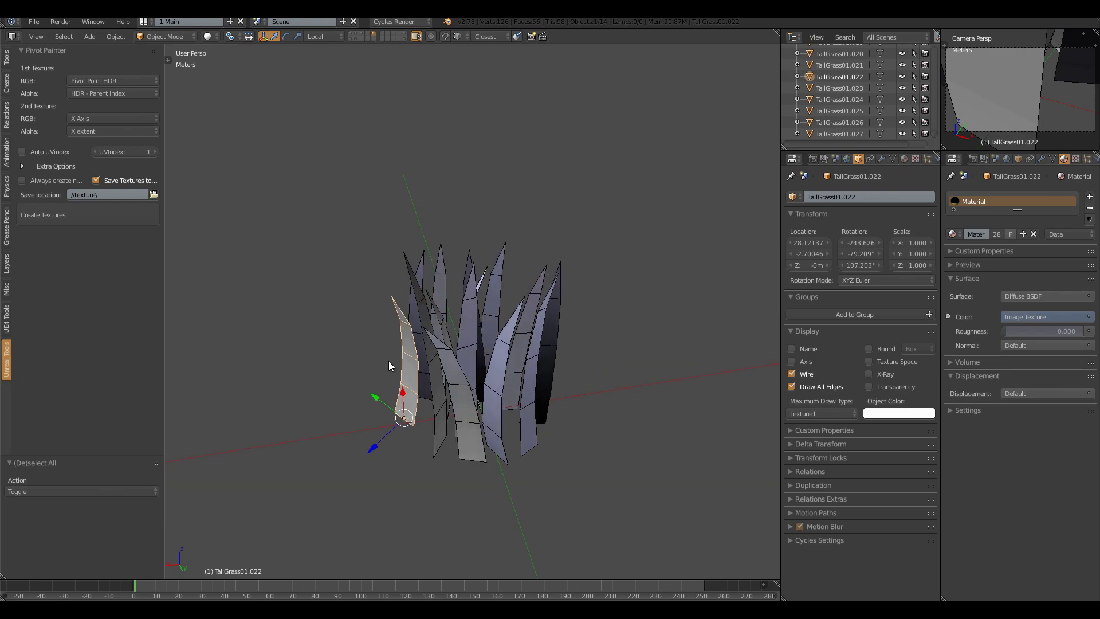
pyautogui.moveTo(389, 362); pyautogui.dragTo(472, 344, button='middle')
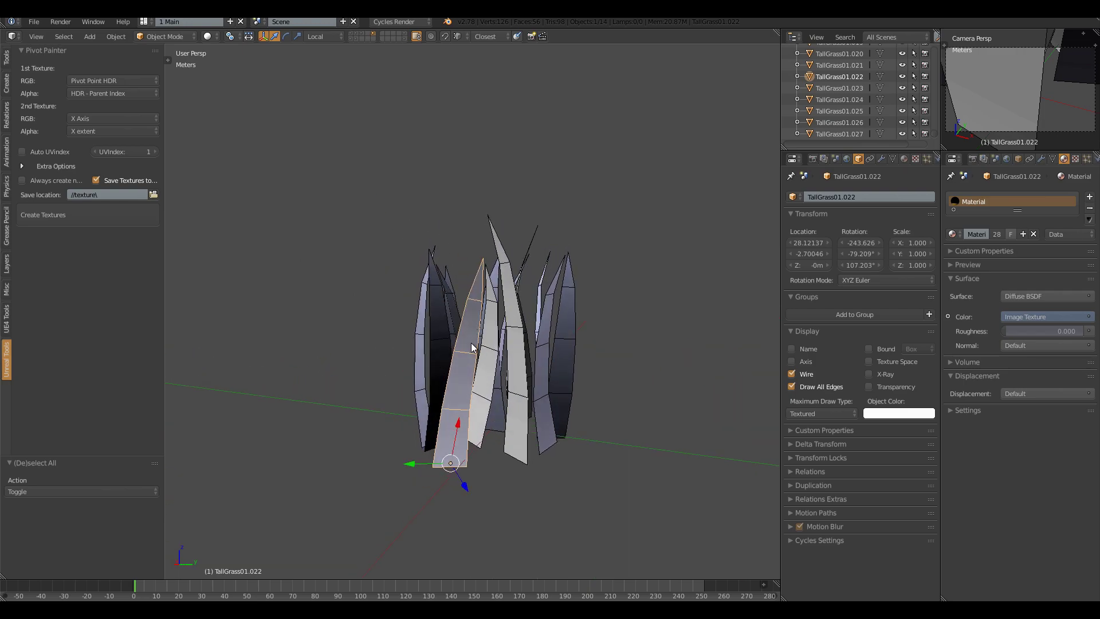
pyautogui.moveTo(465, 426); pyautogui.dragTo(458, 423, button='middle')
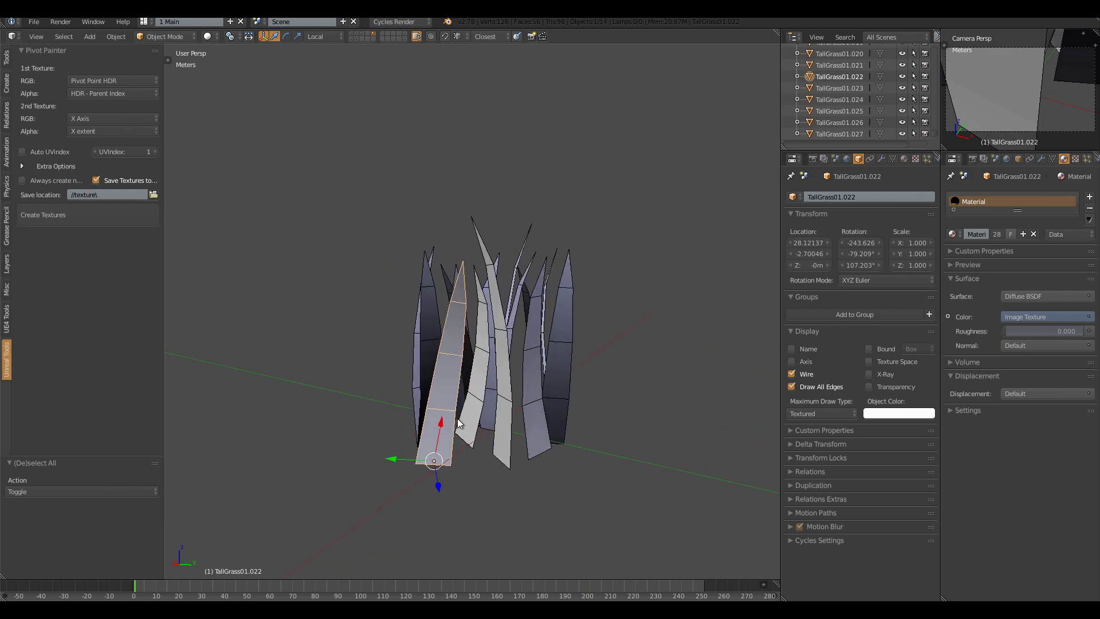
# Compare the pivot axes of further blades by selecting them in turn, including TallGrass01.021 and, last, TallGrass01.019.
pyautogui.rightClick(462, 425)
pyautogui.rightClick(503, 441)
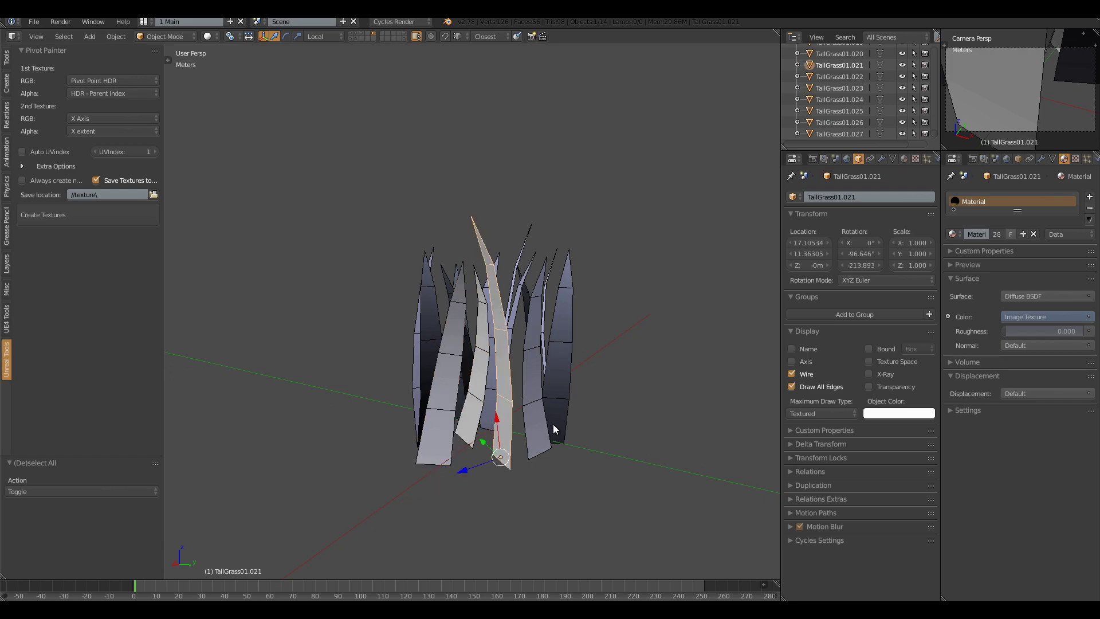
pyautogui.rightClick(552, 417)
pyautogui.rightClick(559, 404)
pyautogui.rightClick(415, 383)
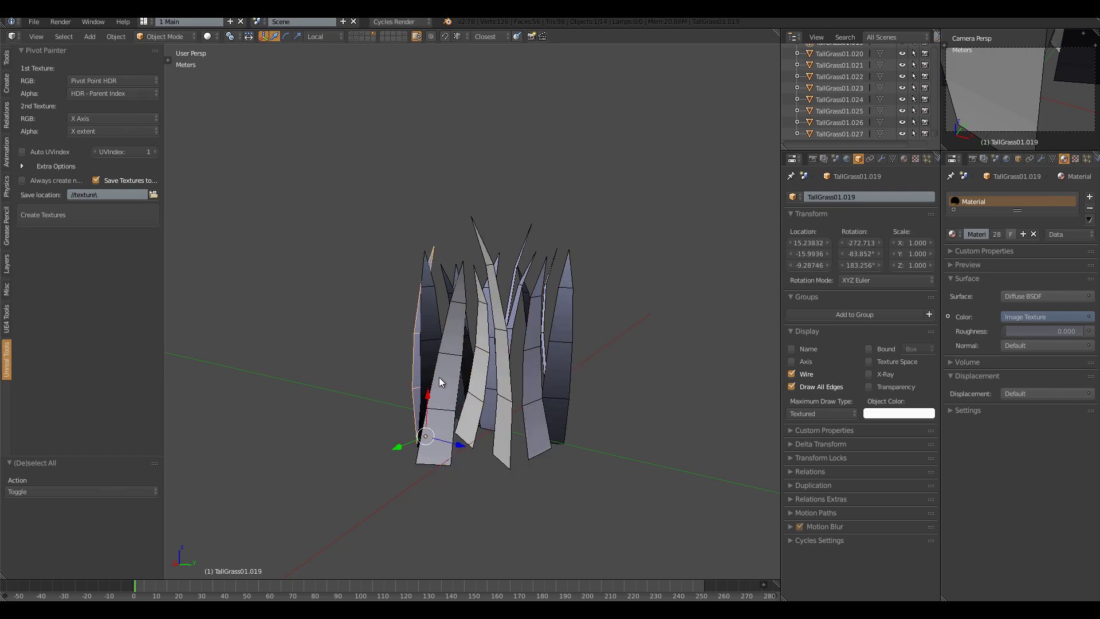
pyautogui.moveTo(439, 377); pyautogui.dragTo(485, 380, button='middle')
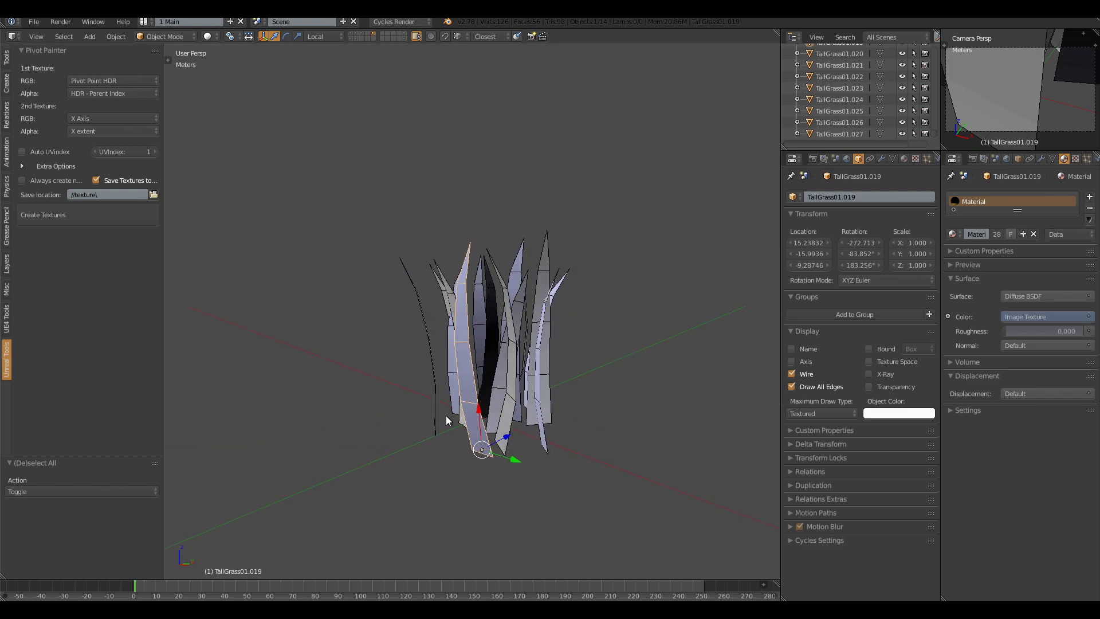
# Examine the base pivot and local axes of the selected blade TallGrass01.019 from several sides of the clump.
pyautogui.moveTo(447, 420); pyautogui.dragTo(403, 373, button='middle')
pyautogui.moveTo(510, 354); pyautogui.dragTo(479, 373, button='middle')
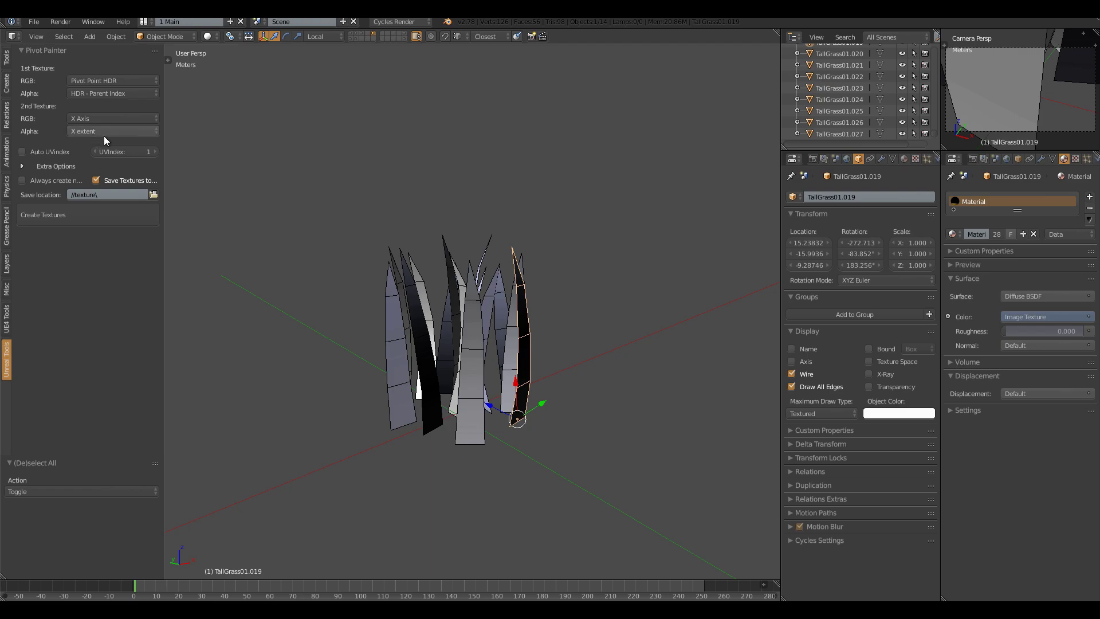
pyautogui.moveTo(589, 362)
pyautogui.mouseDown(button='middle')
pyautogui.moveTo(524, 352)
pyautogui.moveTo(524, 312)
pyautogui.mouseUp(button='middle')
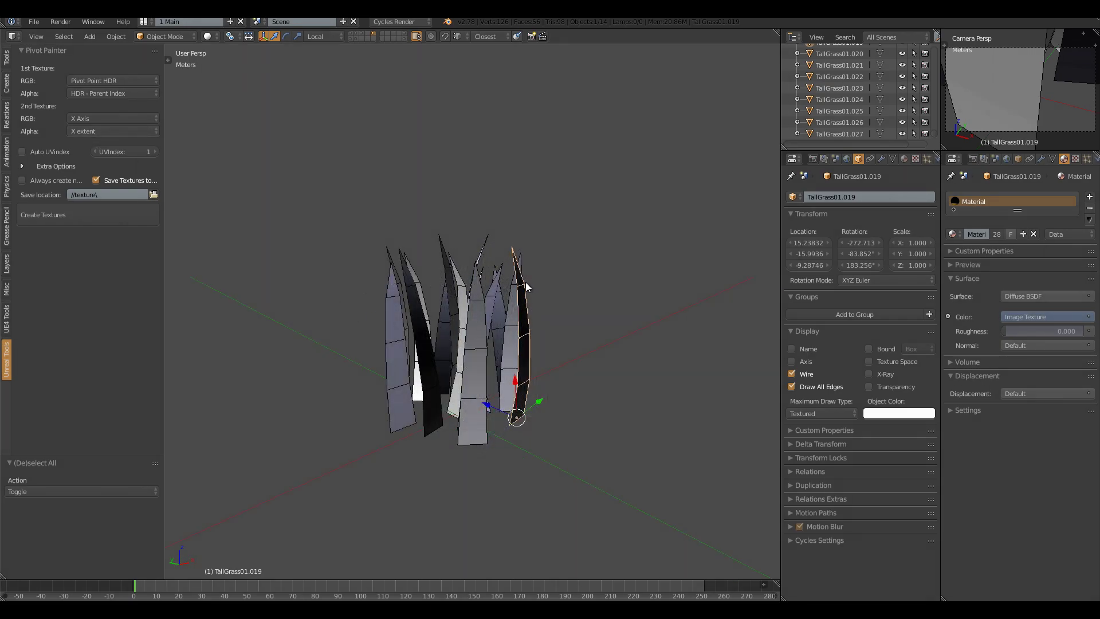
pyautogui.moveTo(514, 335); pyautogui.dragTo(499, 330, button='middle')
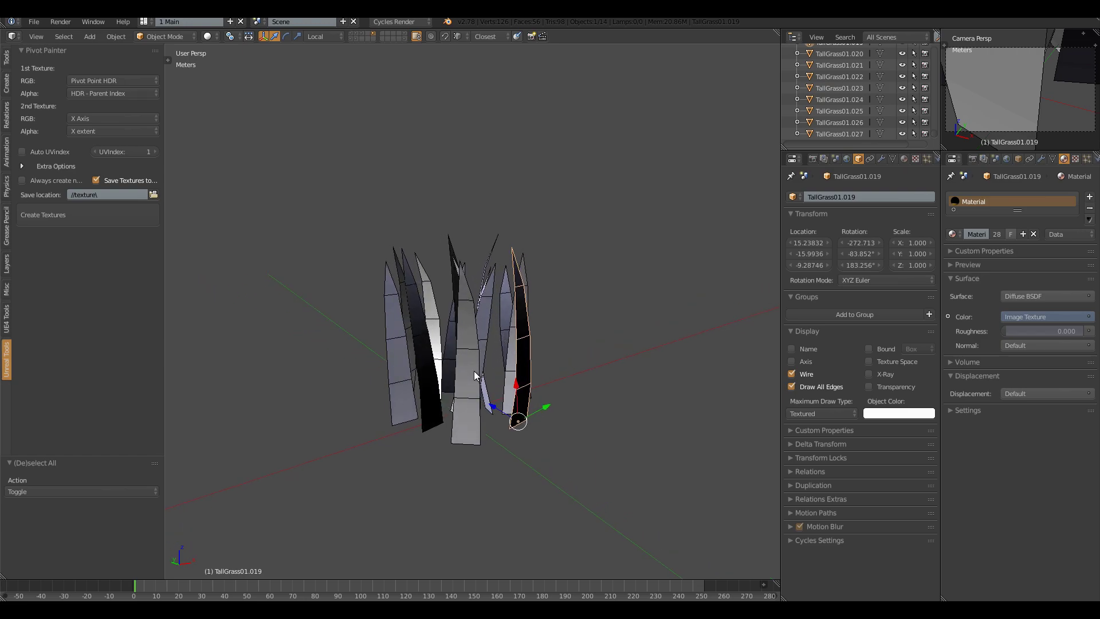
pyautogui.moveTo(540, 362); pyautogui.dragTo(501, 367, button='middle')
pyautogui.moveTo(514, 328); pyautogui.dragTo(480, 344, button='middle')
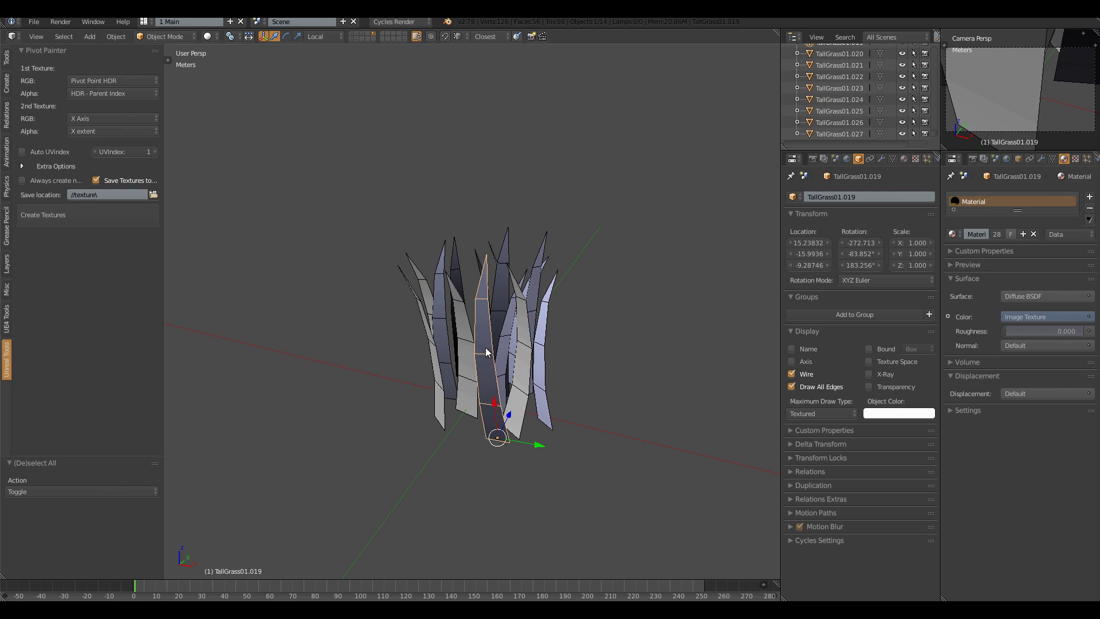
pyautogui.moveTo(486, 353); pyautogui.dragTo(512, 335, button='middle')
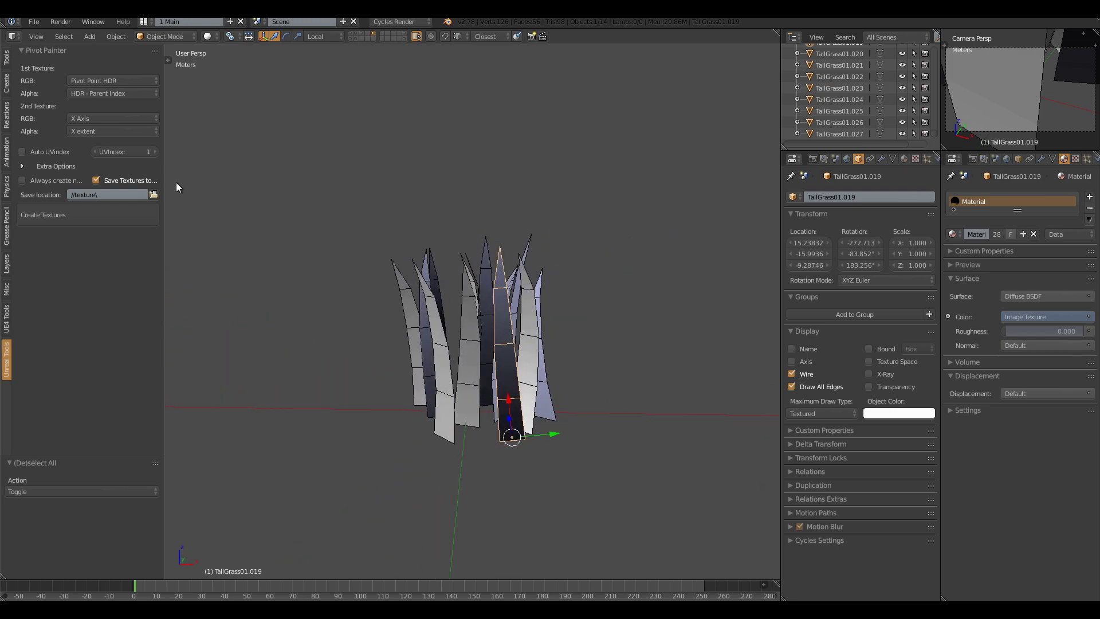
# Select the blade TallGrass01.020 and start modifying its pivot with the Modify Pivot tool.
pyautogui.click(7, 57)
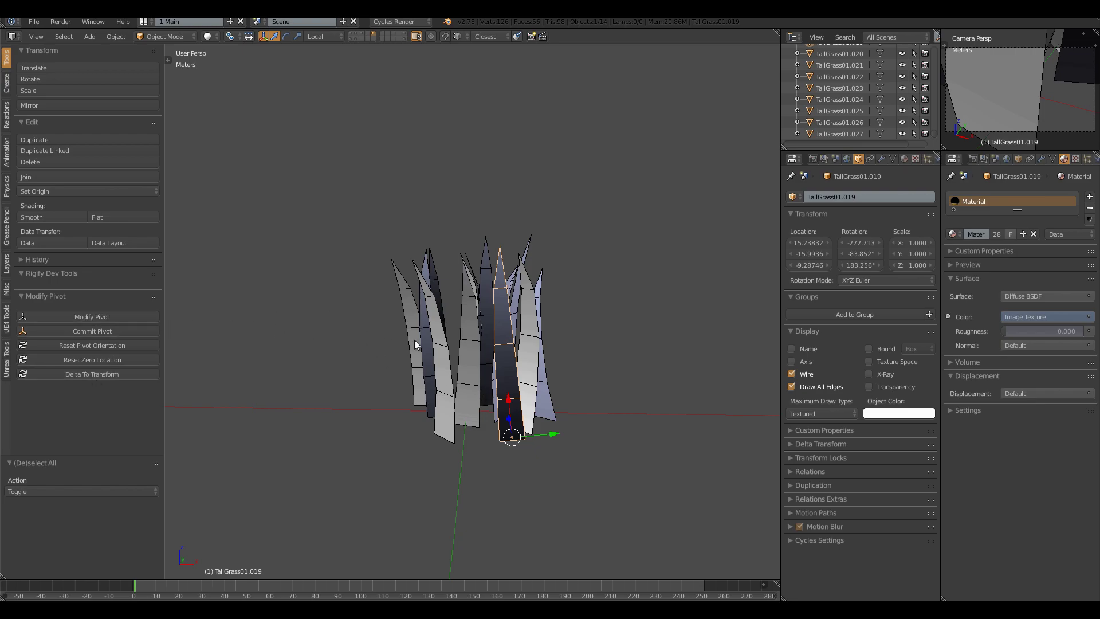
pyautogui.rightClick(449, 389)
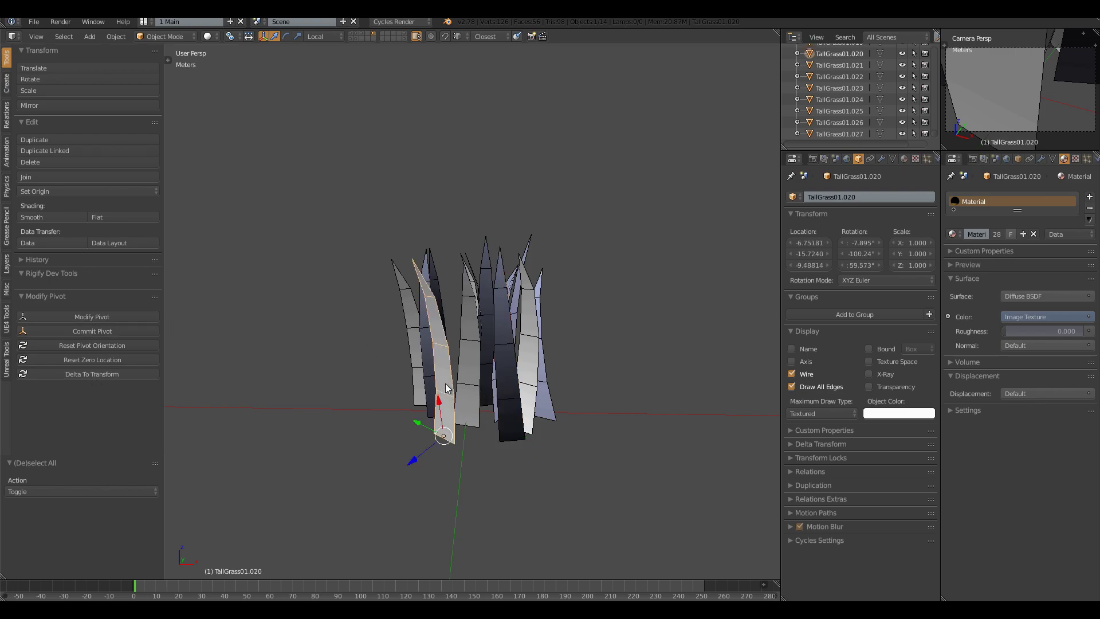
pyautogui.click(85, 317)
pyautogui.scroll(-2, 427, 225)
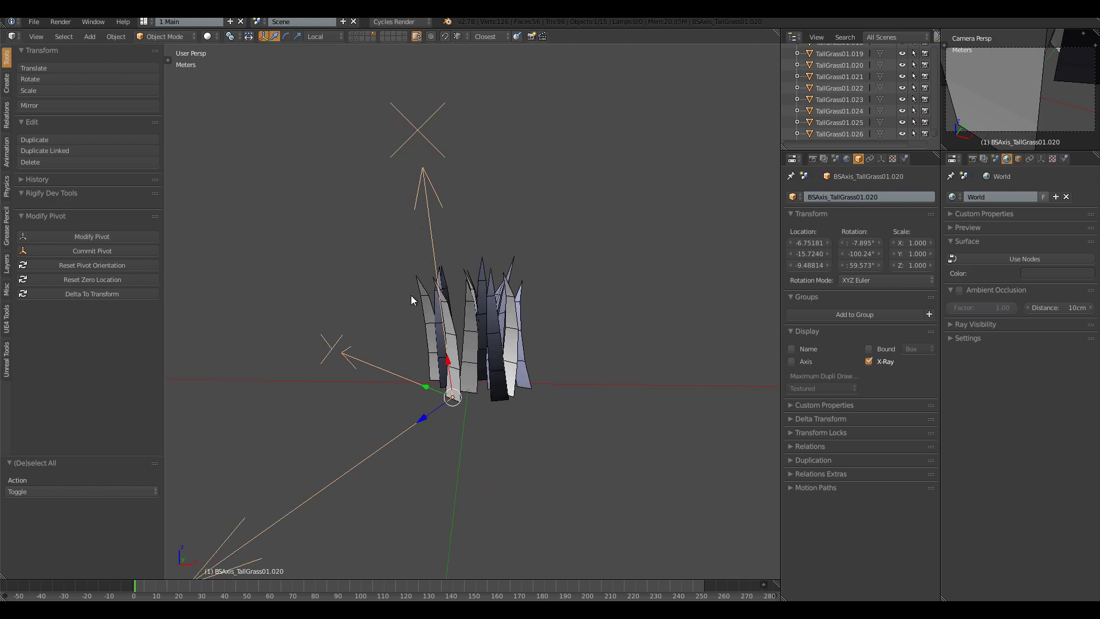
pyautogui.moveTo(411, 294); pyautogui.dragTo(552, 290, button='middle')
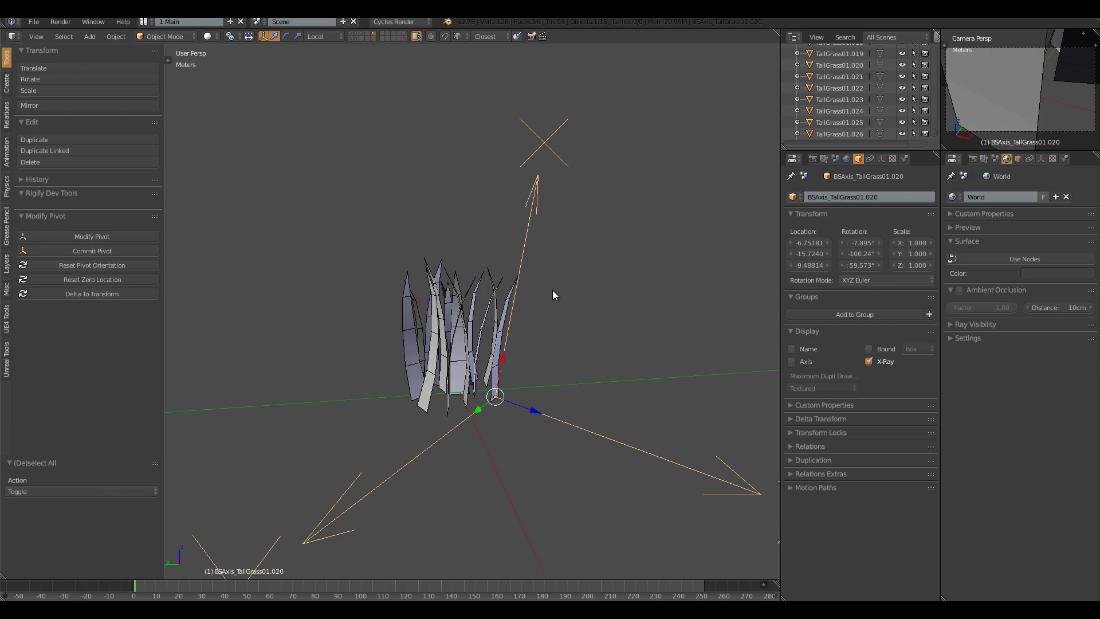
# Rotate the pivot helper of TallGrass01.020 about 94° around its local Y axis so that Z points up along the blade.
pyautogui.hotkey('ctrl', 'space')
pyautogui.click(589, 351)
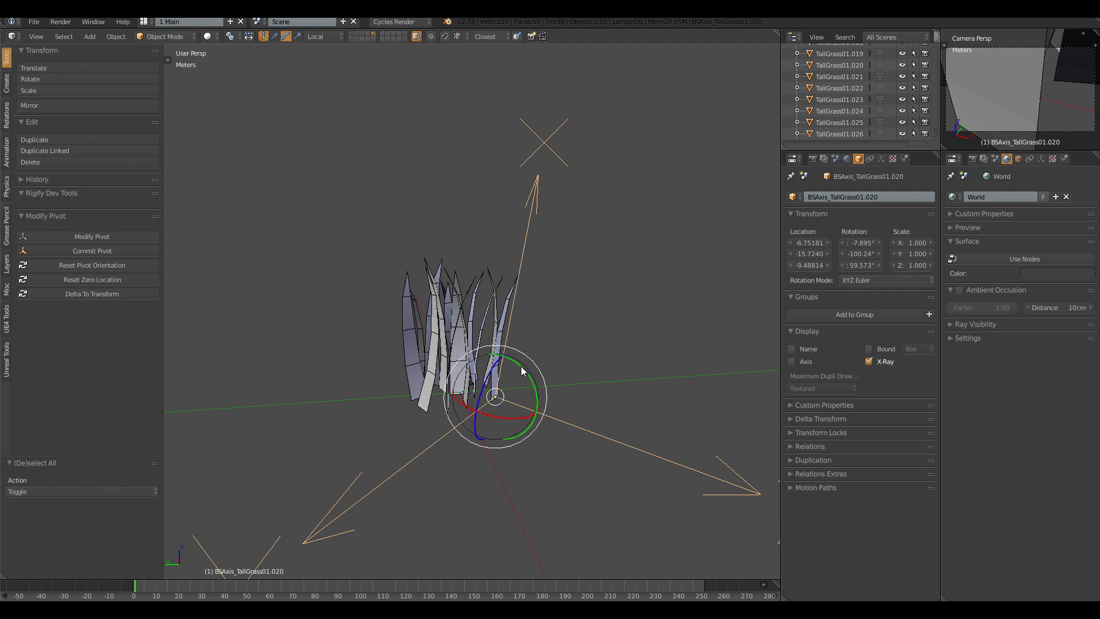
pyautogui.moveTo(521, 367); pyautogui.dragTo(304, 198)
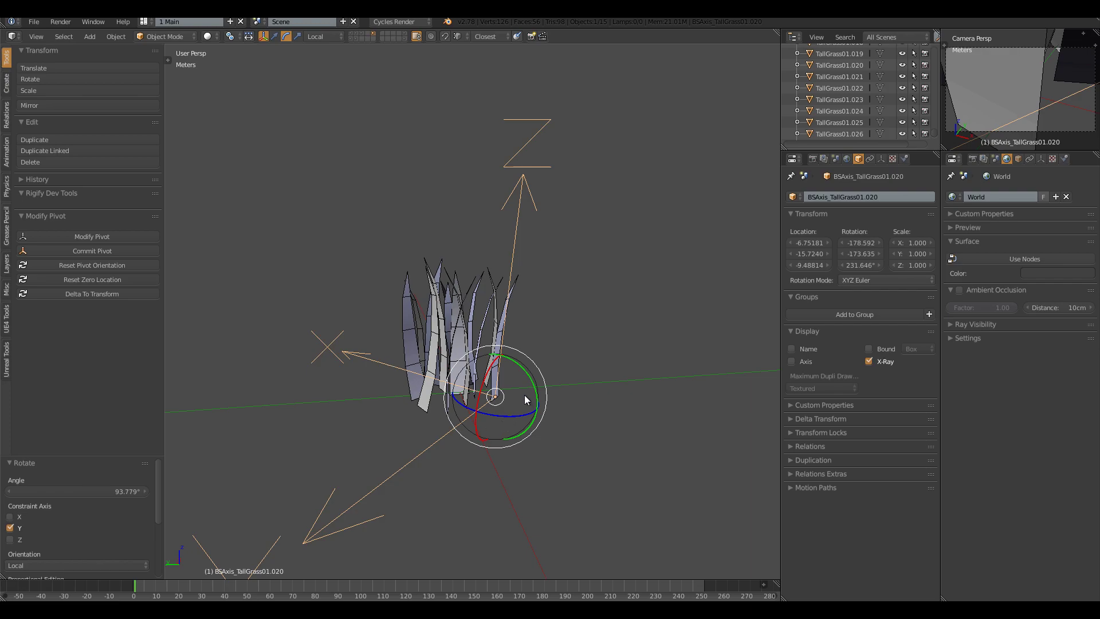
pyautogui.press('g')
pyautogui.rightClick(563, 397)
pyautogui.moveTo(585, 324); pyautogui.dragTo(558, 321, button='middle')
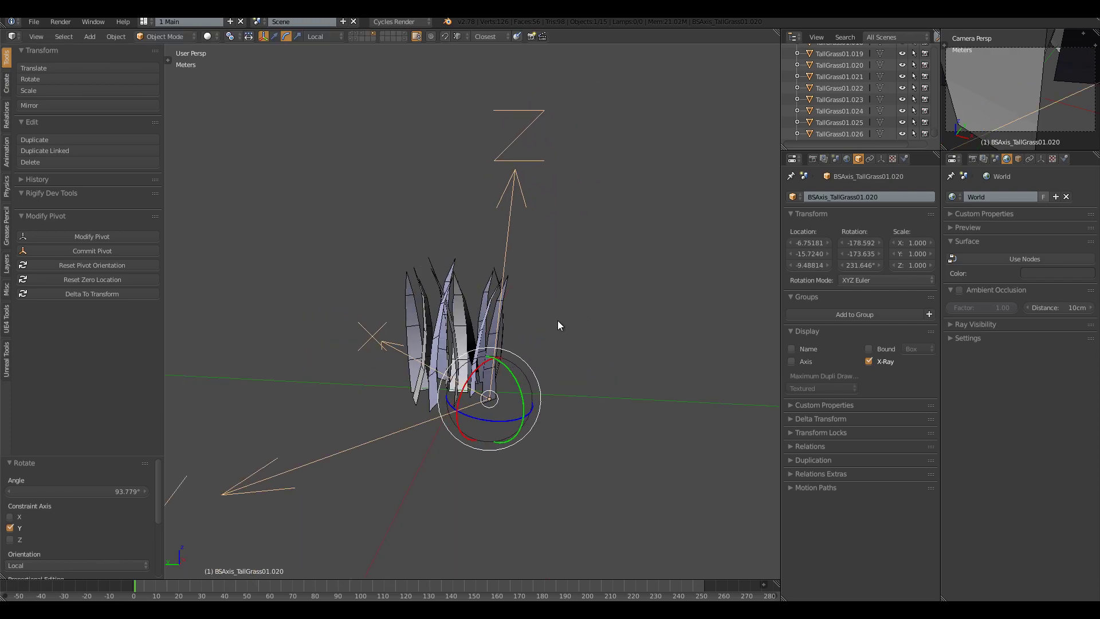
pyautogui.moveTo(553, 271); pyautogui.dragTo(487, 299, button='middle')
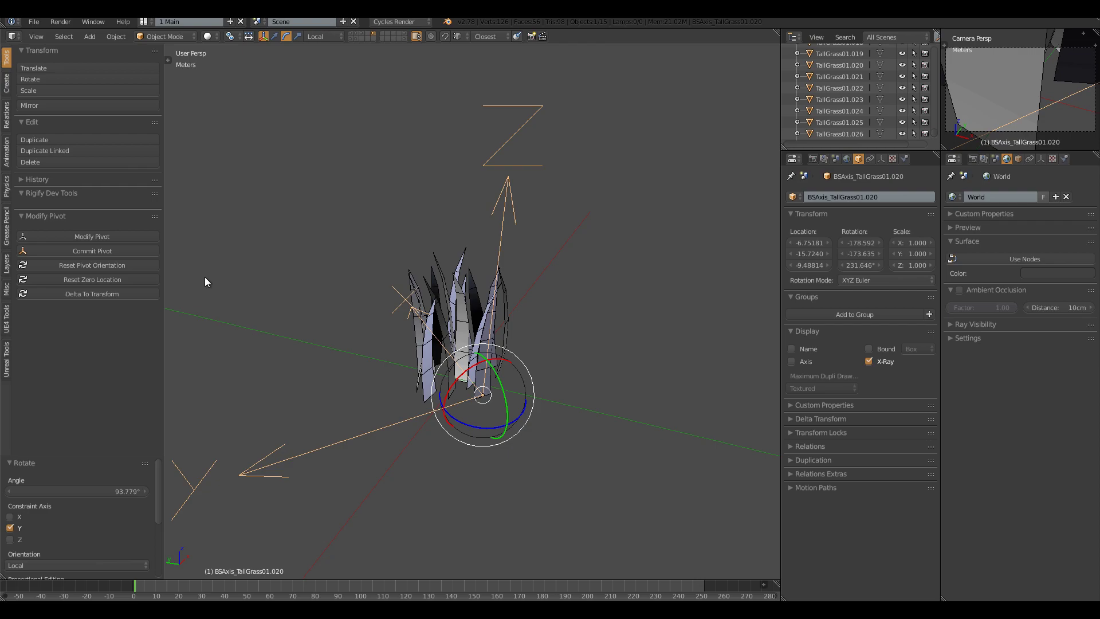
# Commit the rotated pivot to TallGrass01.020 and check its axes with the translate manipulator.
pyautogui.click(85, 251)
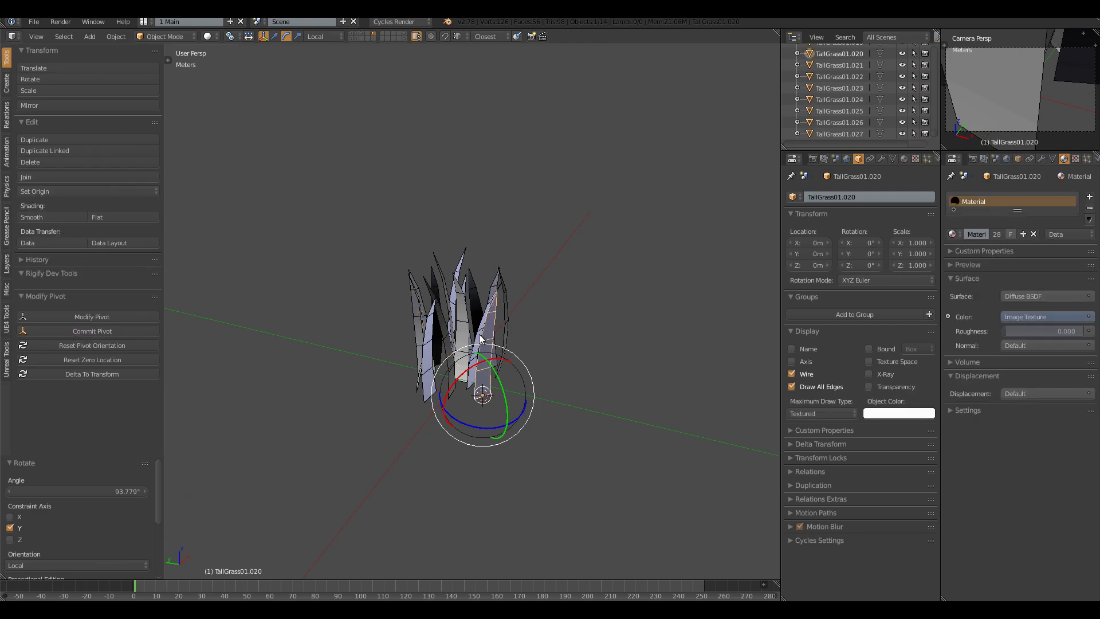
pyautogui.hotkey('ctrl', 'space')
pyautogui.click(469, 359)
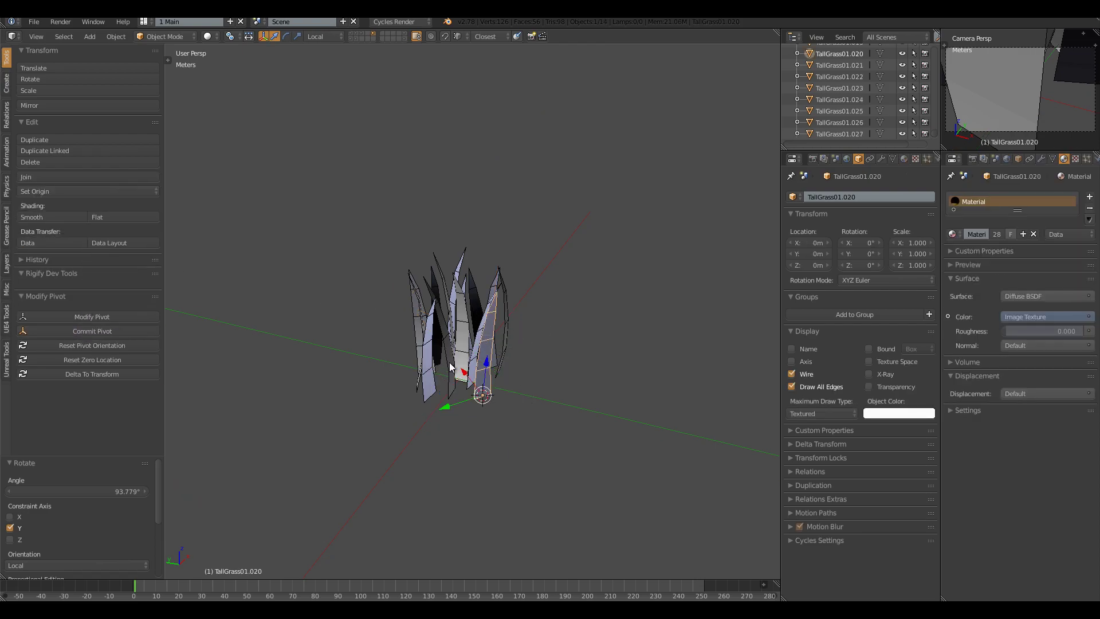
pyautogui.moveTo(490, 370)
pyautogui.mouseDown(button='middle')
pyautogui.moveTo(530, 364)
pyautogui.moveTo(488, 383)
pyautogui.mouseUp(button='middle')
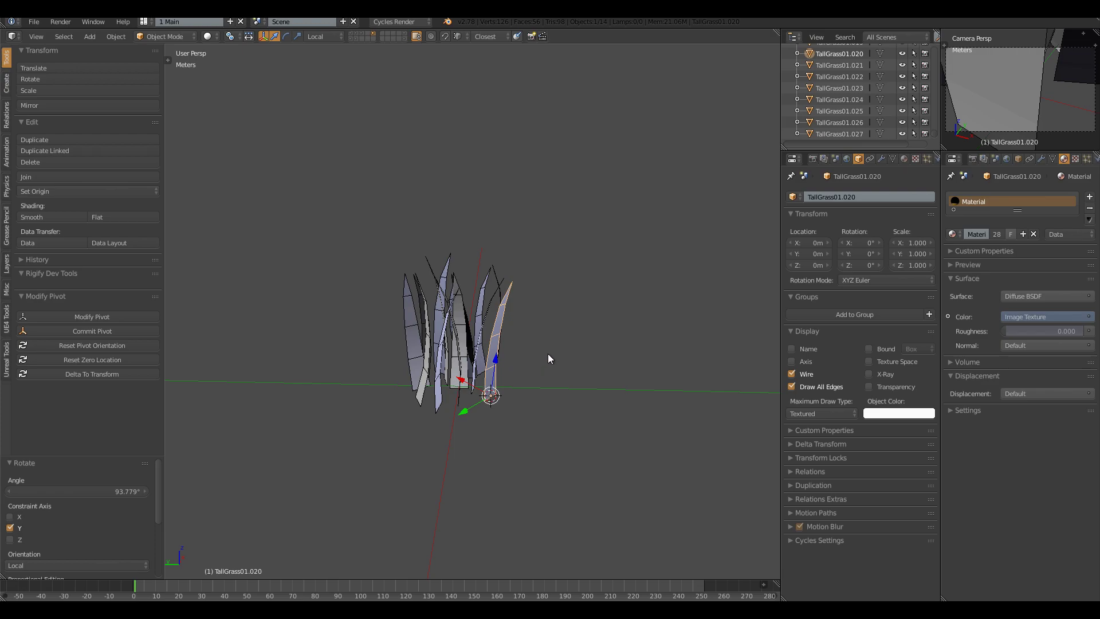
# Undo the committed pivot change on TallGrass01.020 and the start of its pivot editing.
pyautogui.hotkey('ctrl', 'z')
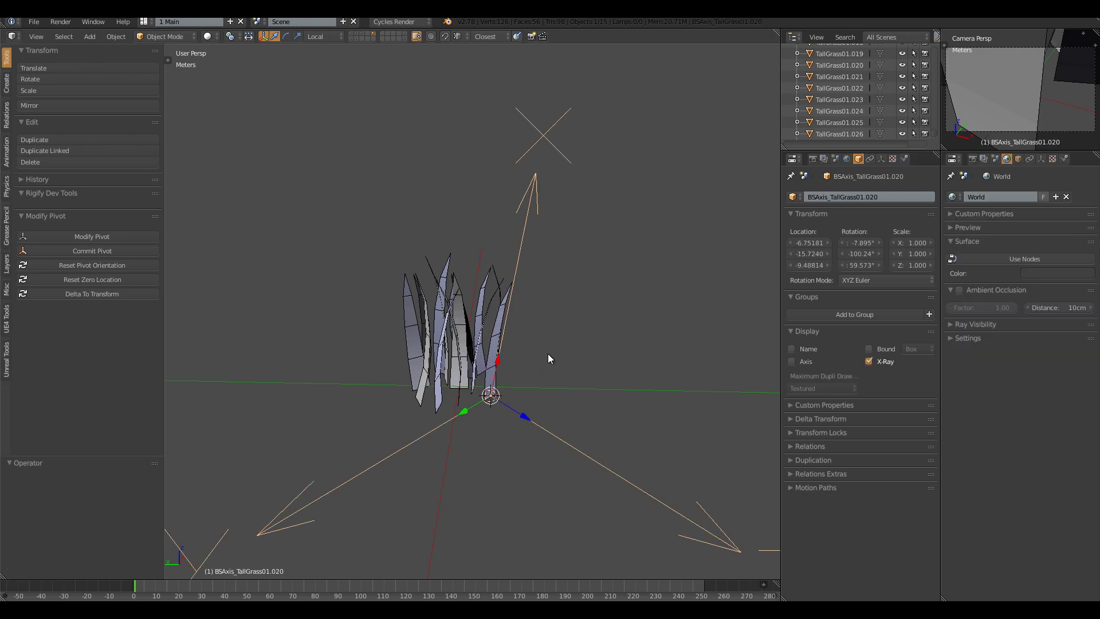
pyautogui.hotkey('ctrl', 'z')
pyautogui.moveTo(548, 353); pyautogui.dragTo(600, 308, button='middle')
# Bring back the Pivot Painter settings and examine the pivot of TallGrass01.020 within the clump from several angles.
pyautogui.click(6, 359)
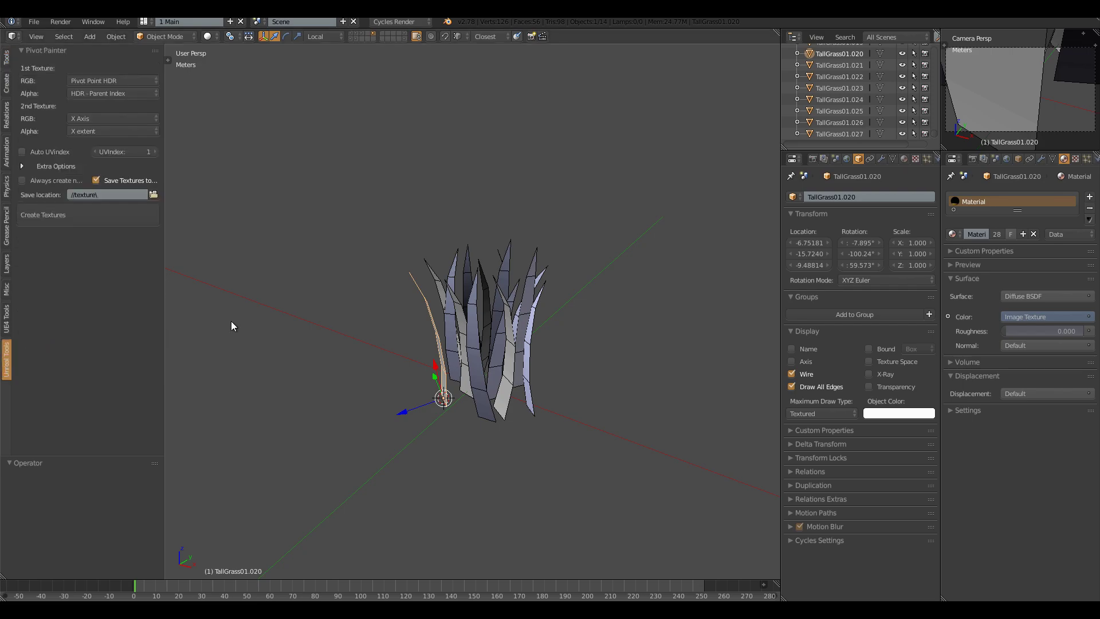
pyautogui.moveTo(428, 327)
pyautogui.mouseDown(button='middle')
pyautogui.moveTo(584, 304)
pyautogui.moveTo(523, 309)
pyautogui.moveTo(480, 343)
pyautogui.moveTo(420, 339)
pyautogui.moveTo(441, 333)
pyautogui.mouseUp(button='middle')
pyautogui.moveTo(536, 319)
pyautogui.mouseDown(button='middle')
pyautogui.moveTo(385, 304)
pyautogui.moveTo(499, 300)
pyautogui.mouseUp(button='middle')
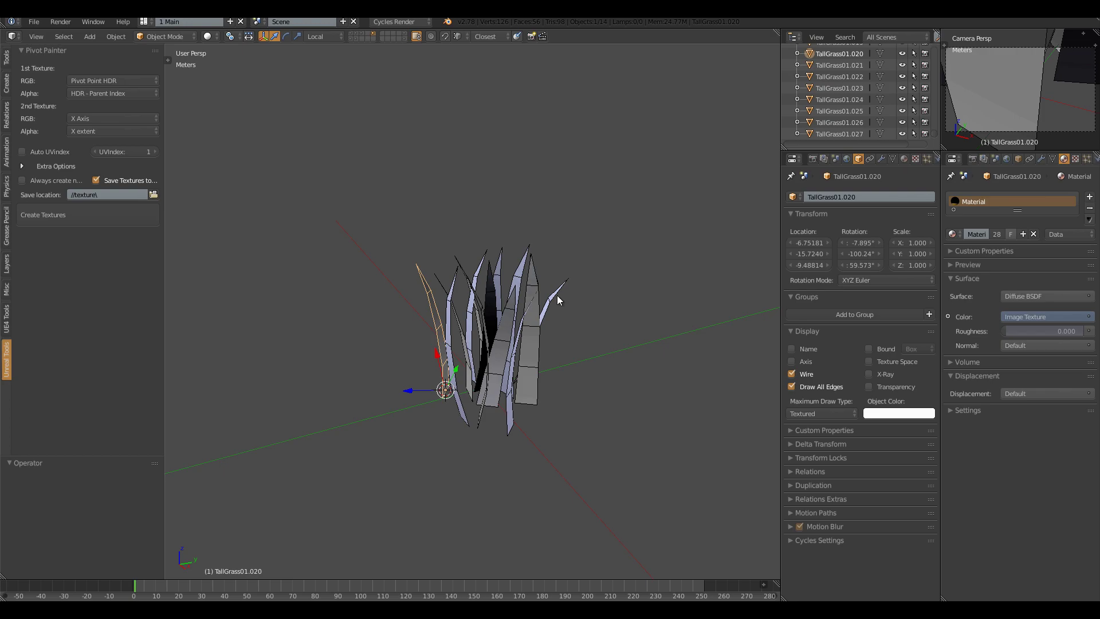
pyautogui.moveTo(486, 301)
pyautogui.mouseDown(button='middle')
pyautogui.moveTo(505, 300)
pyautogui.moveTo(493, 311)
pyautogui.mouseUp(button='middle')
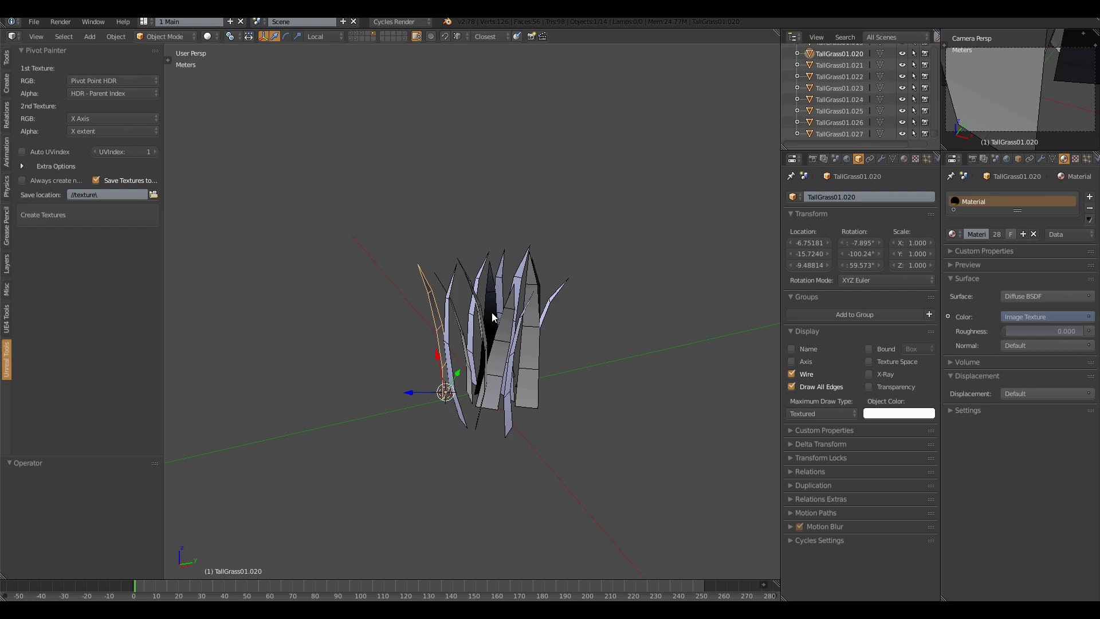
pyautogui.moveTo(501, 313); pyautogui.dragTo(557, 297, button='middle')
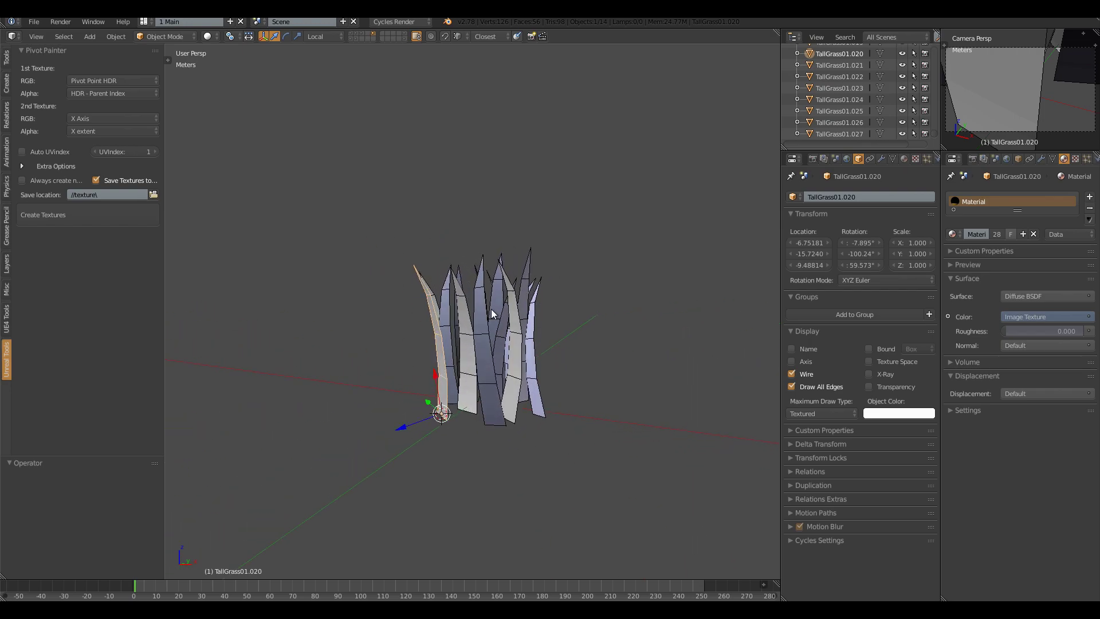
pyautogui.moveTo(466, 310); pyautogui.dragTo(479, 329, button='middle')
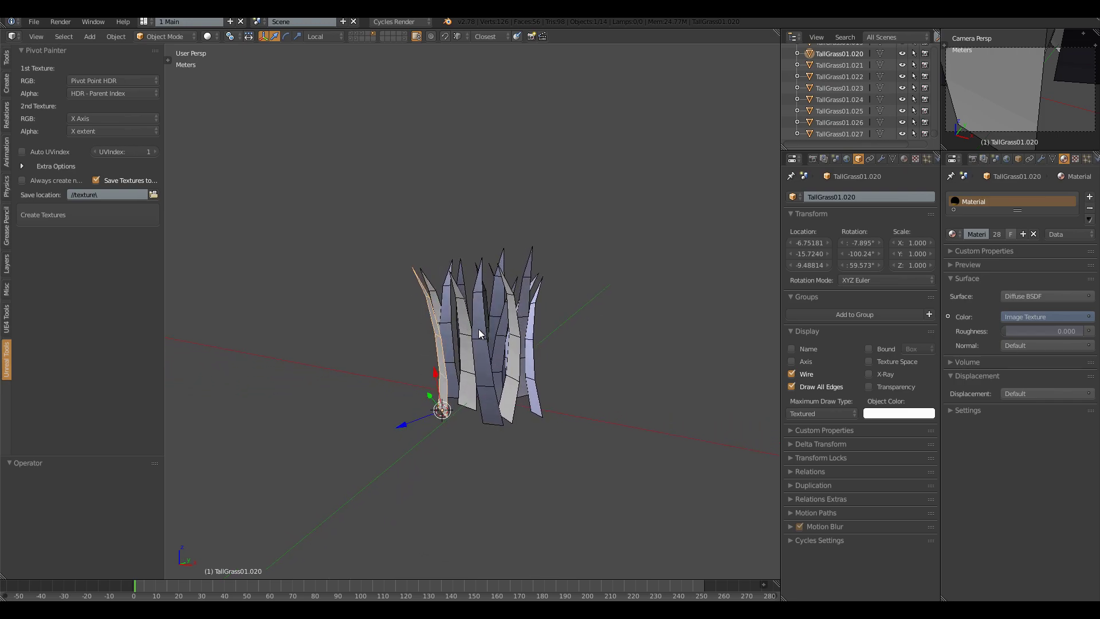
# Select several blades in turn, including TallGrass01.018, TallGrass01.020 and TallGrass01.026, to compare their base pivots and axes.
pyautogui.rightClick(497, 423)
pyautogui.rightClick(519, 404)
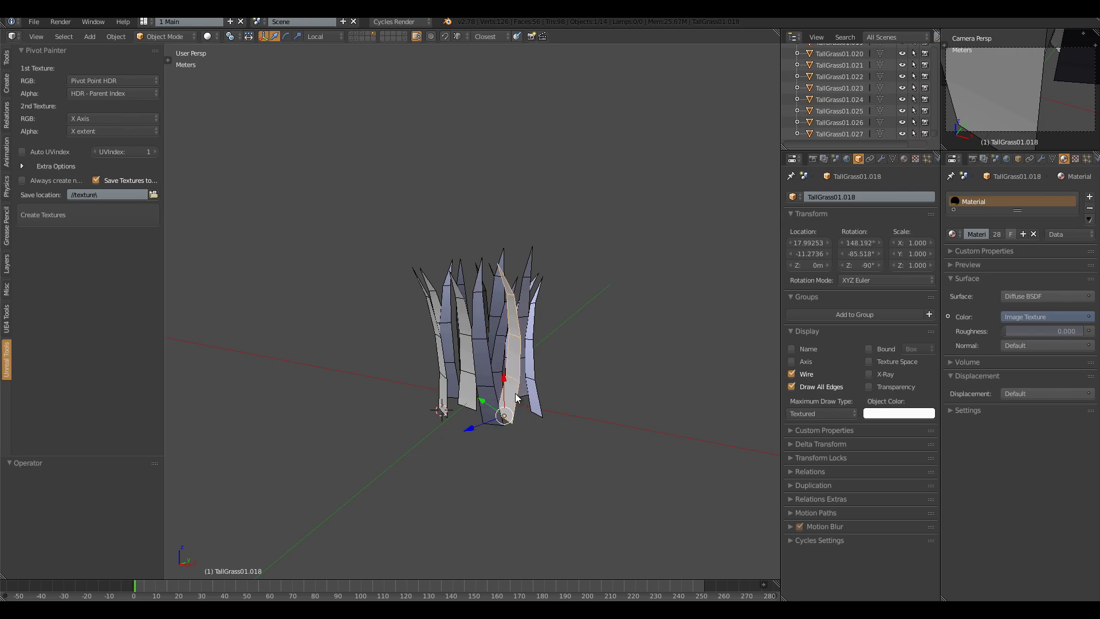
pyautogui.rightClick(534, 395)
pyautogui.rightClick(438, 355)
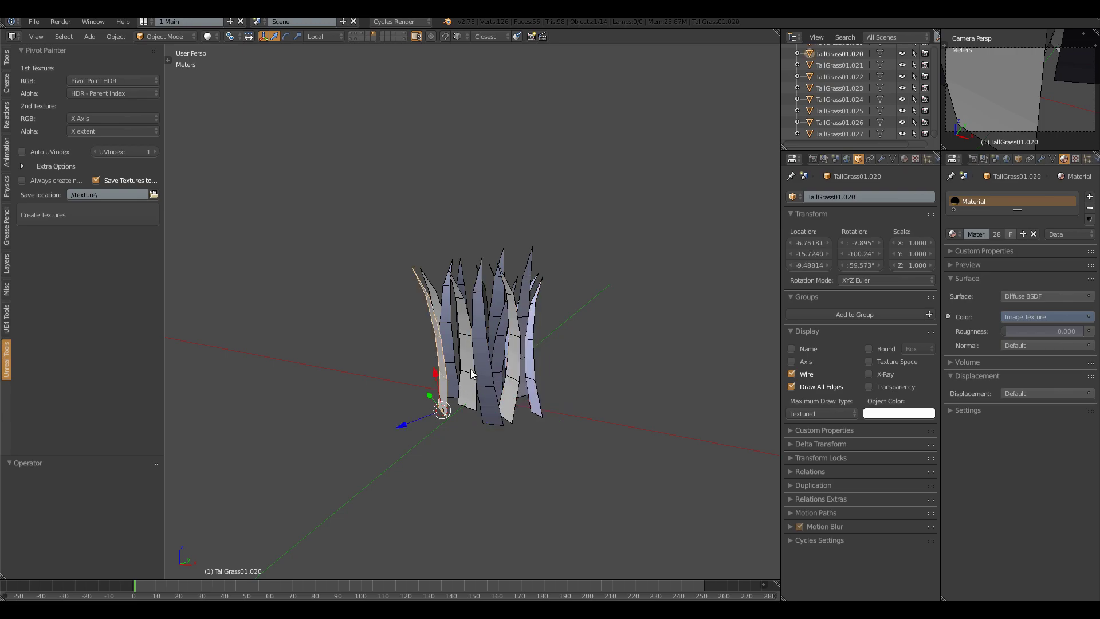
pyautogui.rightClick(448, 348)
pyautogui.rightClick(436, 359)
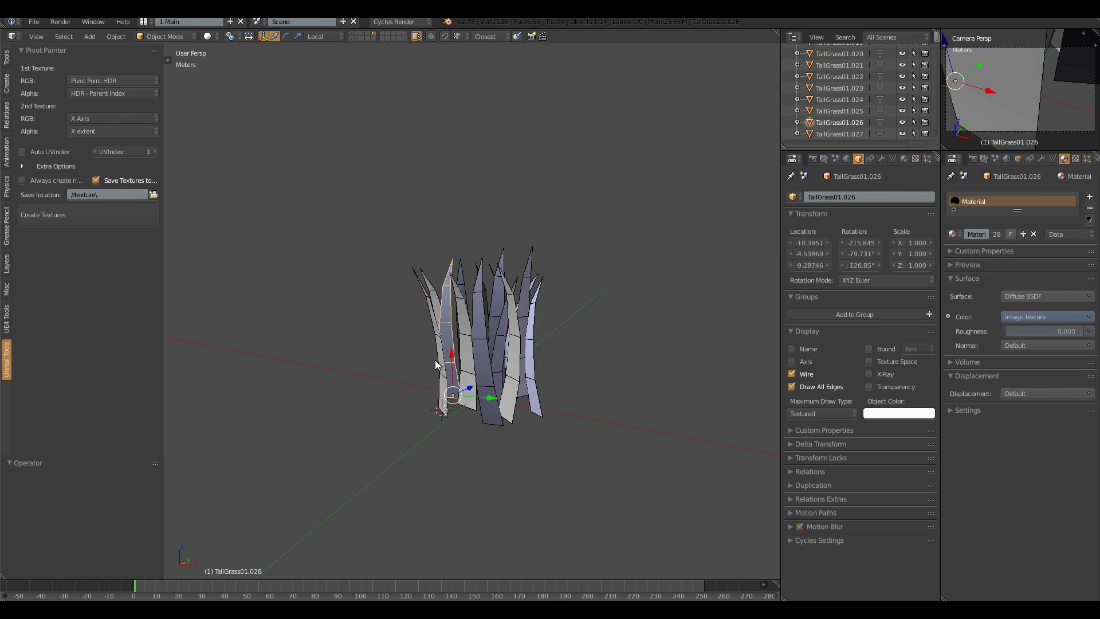
pyautogui.moveTo(428, 348); pyautogui.dragTo(484, 355, button='middle')
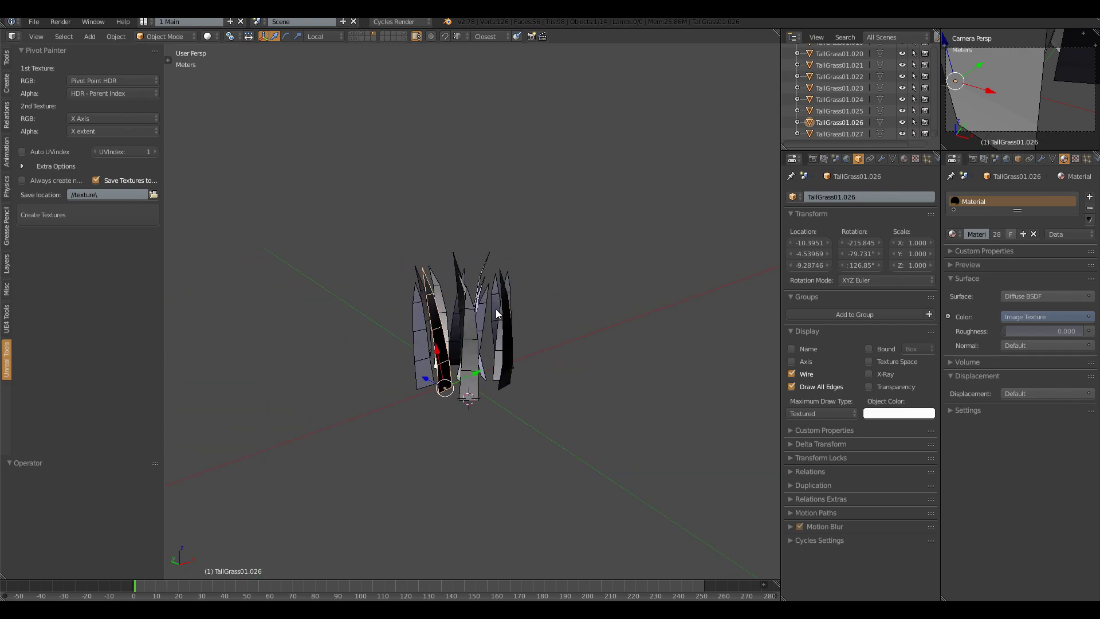
# Select all the grass blades in the clump, keeping TallGrass01.026 active, and examine their origins from several sides.
pyautogui.moveTo(455, 223)
pyautogui.keyDown('ctrl'); pyautogui.mouseDown()
pyautogui.moveTo(348, 452)
pyautogui.moveTo(575, 240)
pyautogui.moveTo(507, 282)
pyautogui.mouseUp(); pyautogui.keyUp('ctrl')
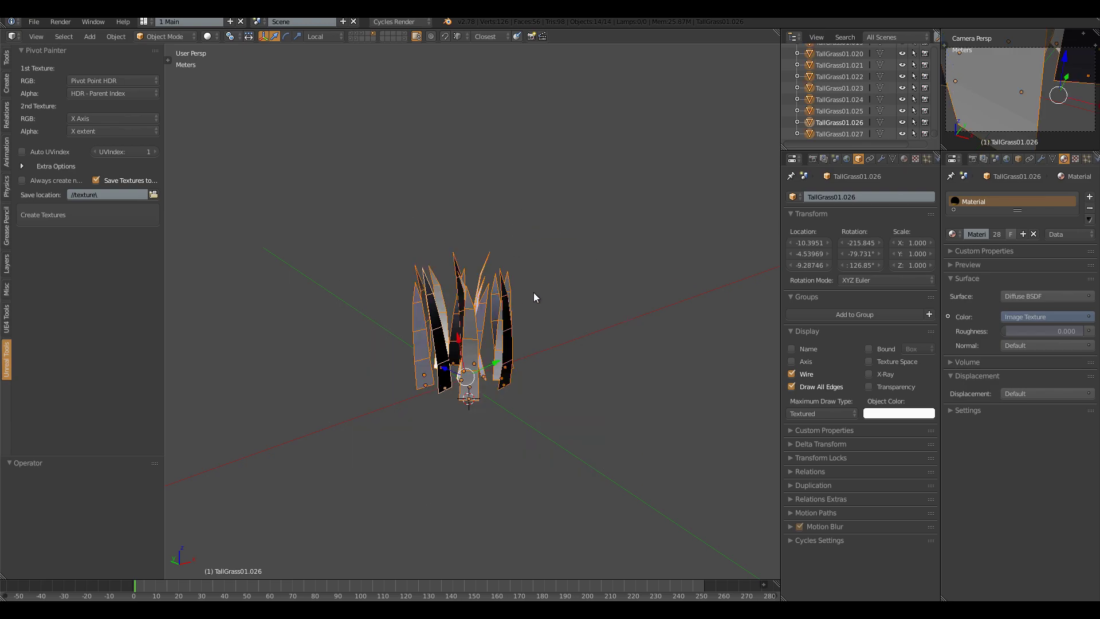
pyautogui.moveTo(534, 296); pyautogui.dragTo(412, 298, button='middle')
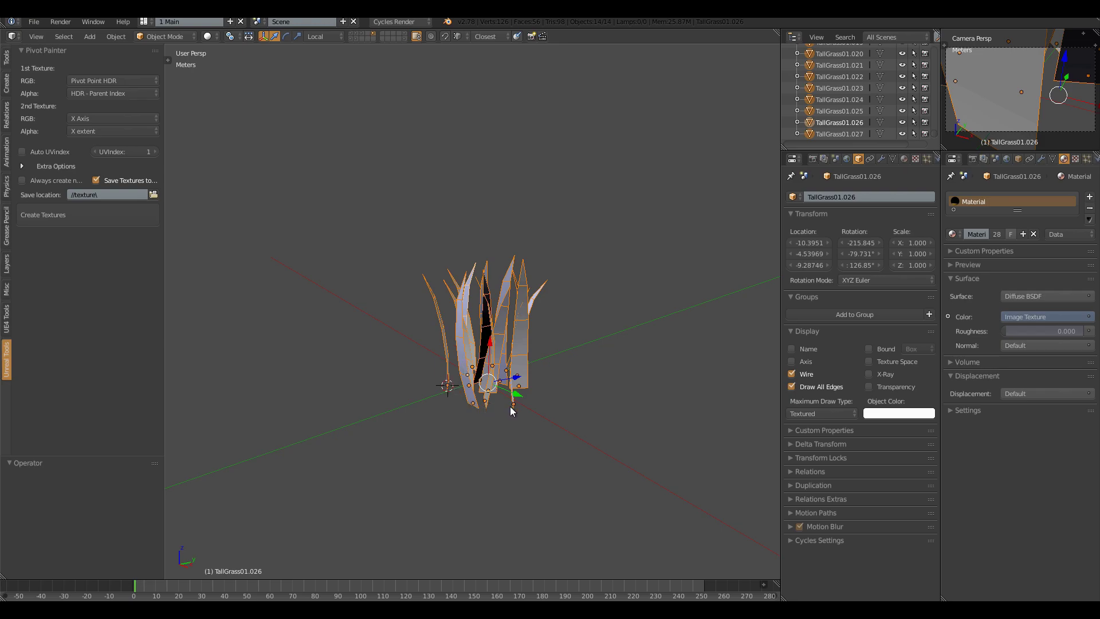
pyautogui.moveTo(505, 383); pyautogui.dragTo(487, 372, button='middle')
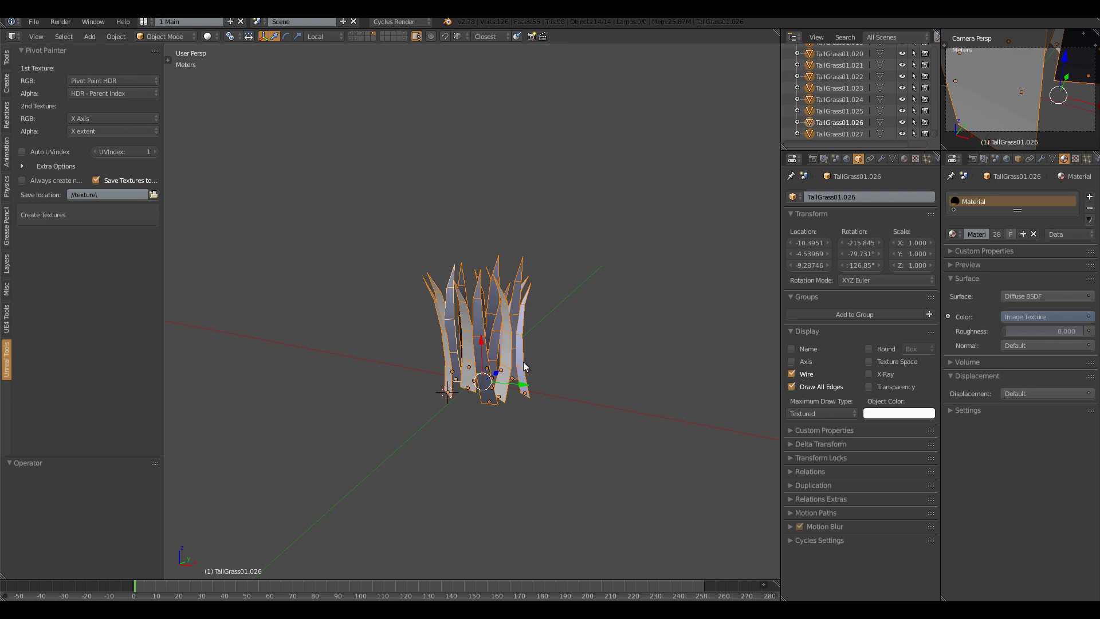
pyautogui.moveTo(455, 347); pyautogui.dragTo(545, 332, button='middle')
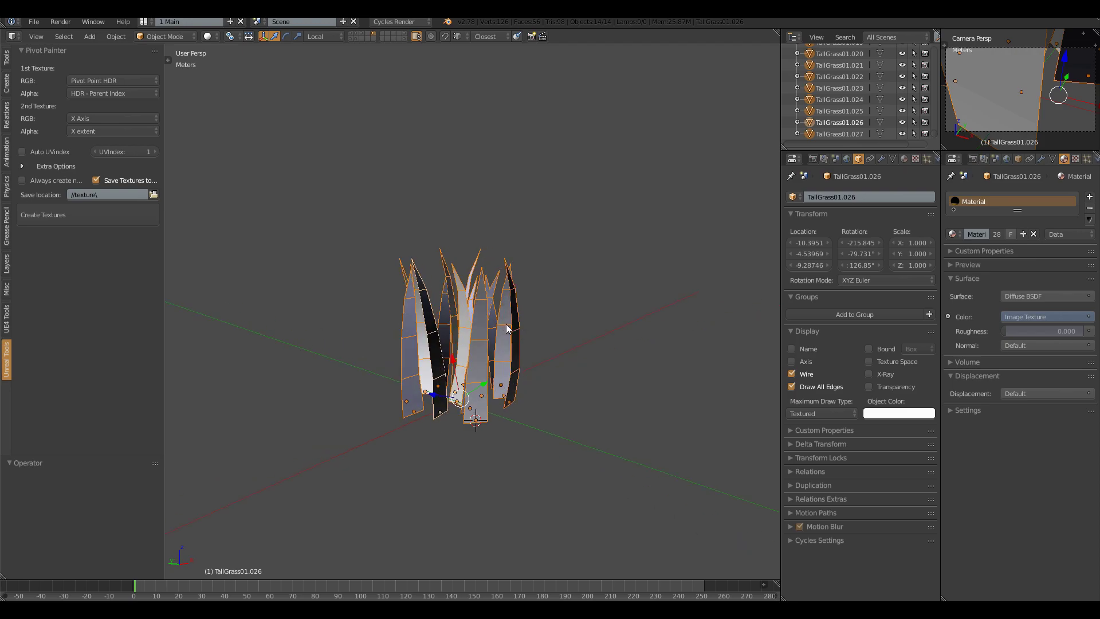
pyautogui.moveTo(472, 315); pyautogui.dragTo(605, 328, button='middle')
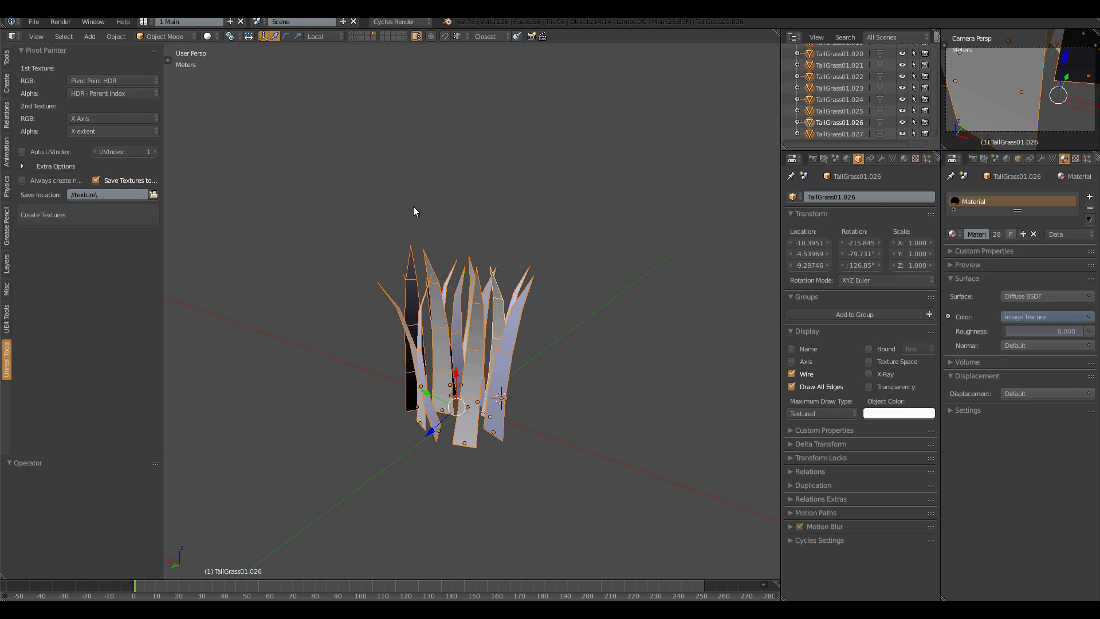
# Review the available RGB and Alpha options for the first Pivot Painter texture.
pyautogui.click(110, 82)
pyautogui.click(114, 93)
pyautogui.click(114, 93)
# Create the Pivot Painter textures for all selected blades and show the mesh data of TallGrass01.026 with its UV maps.
pyautogui.moveTo(480, 247); pyautogui.dragTo(443, 247, button='middle')
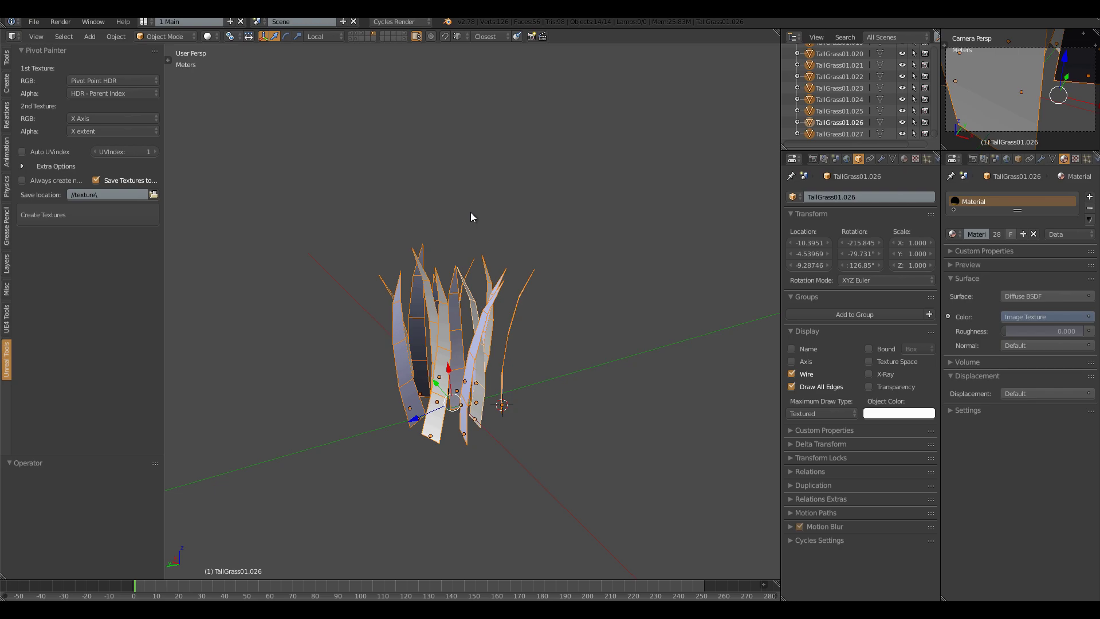
pyautogui.moveTo(511, 228)
pyautogui.mouseDown(button='middle')
pyautogui.moveTo(484, 225)
pyautogui.moveTo(520, 226)
pyautogui.mouseUp(button='middle')
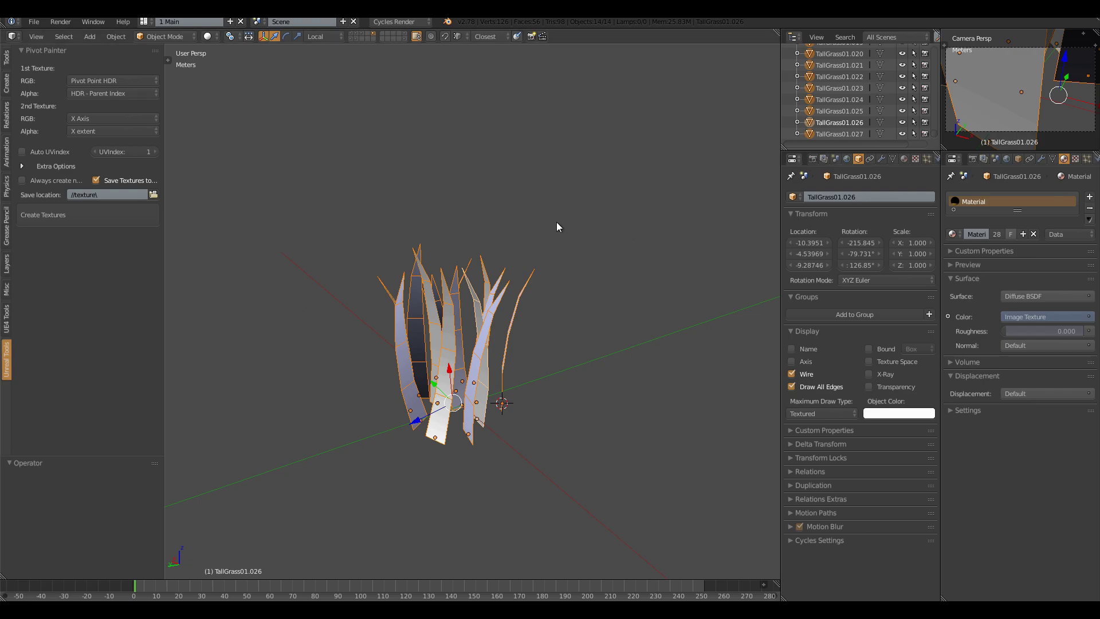
pyautogui.click(75, 221)
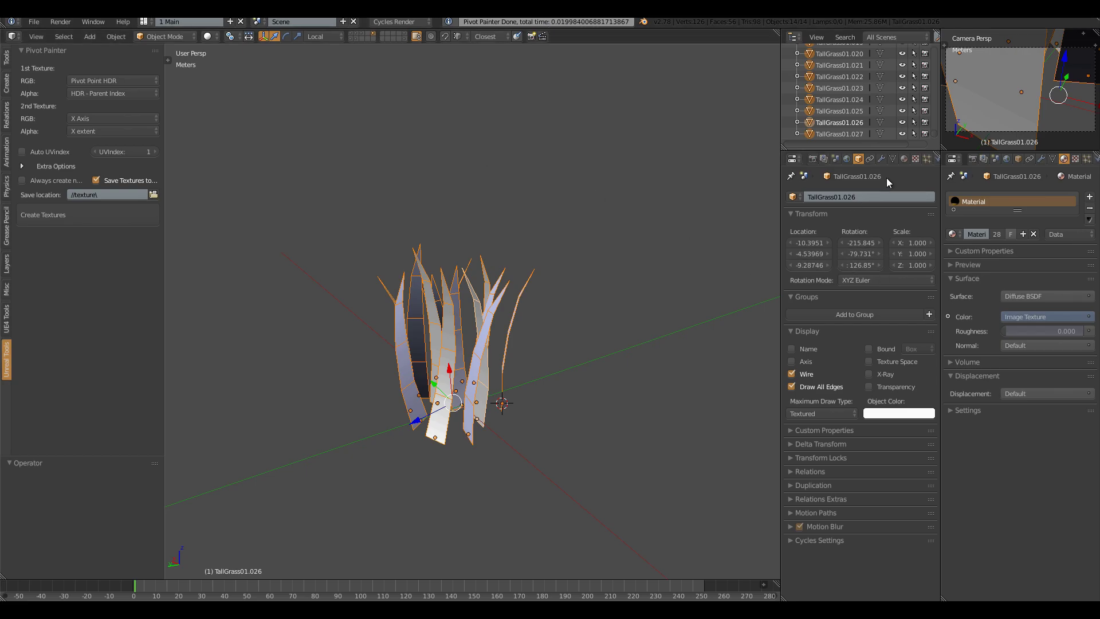
pyautogui.click(892, 159)
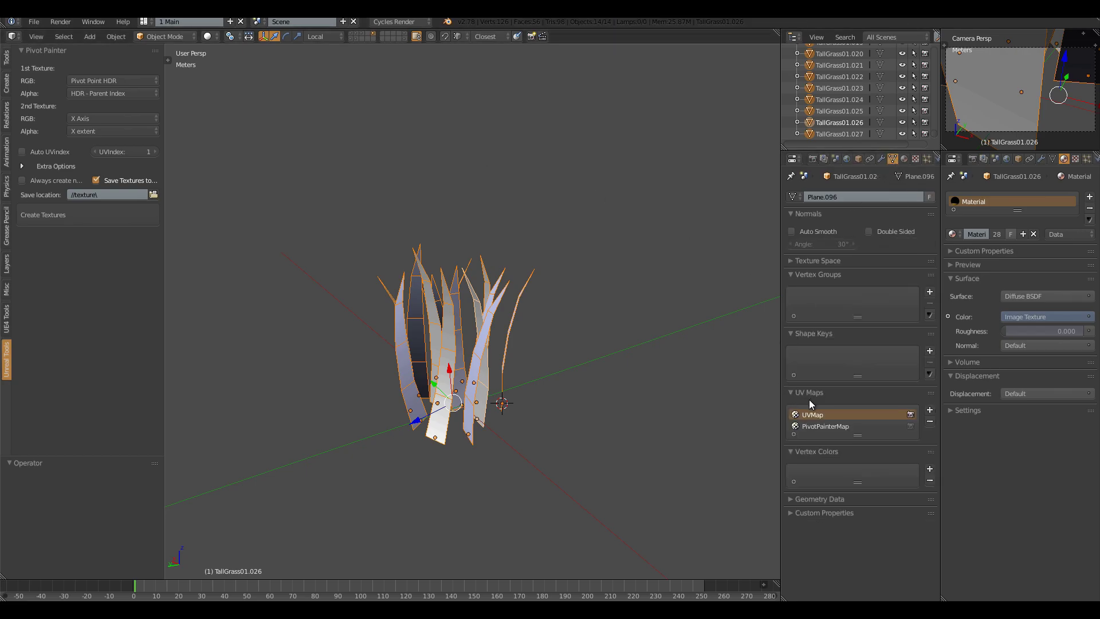
# Make PivotPainterMap the active UV map of the grass blade and open the export options for the selected blades.
pyautogui.click(830, 427)
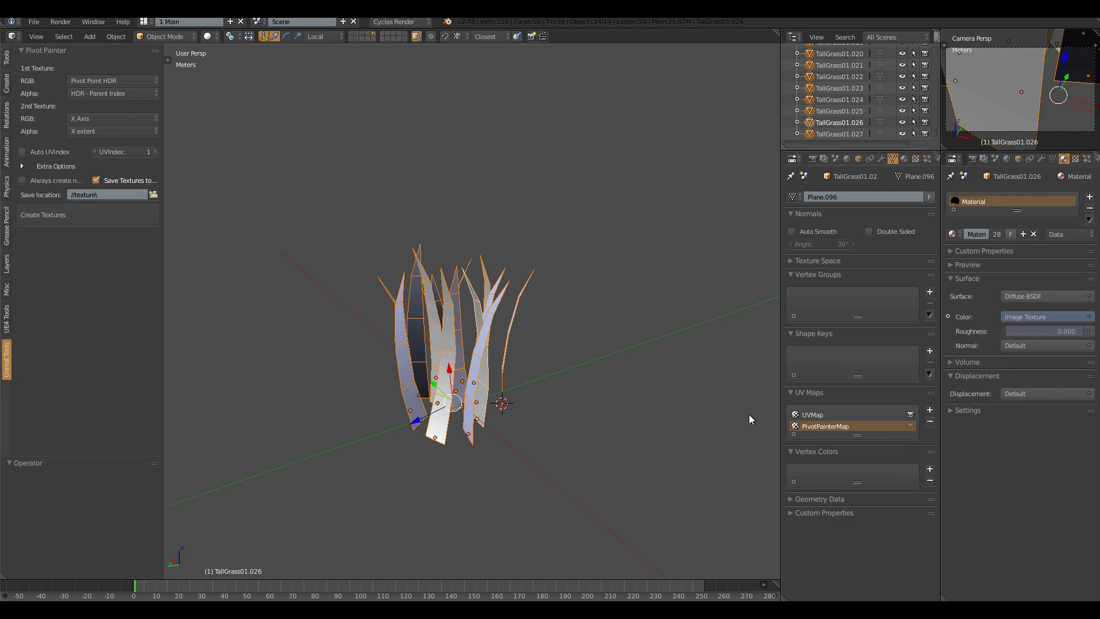
pyautogui.moveTo(419, 243); pyautogui.dragTo(456, 235, button='middle')
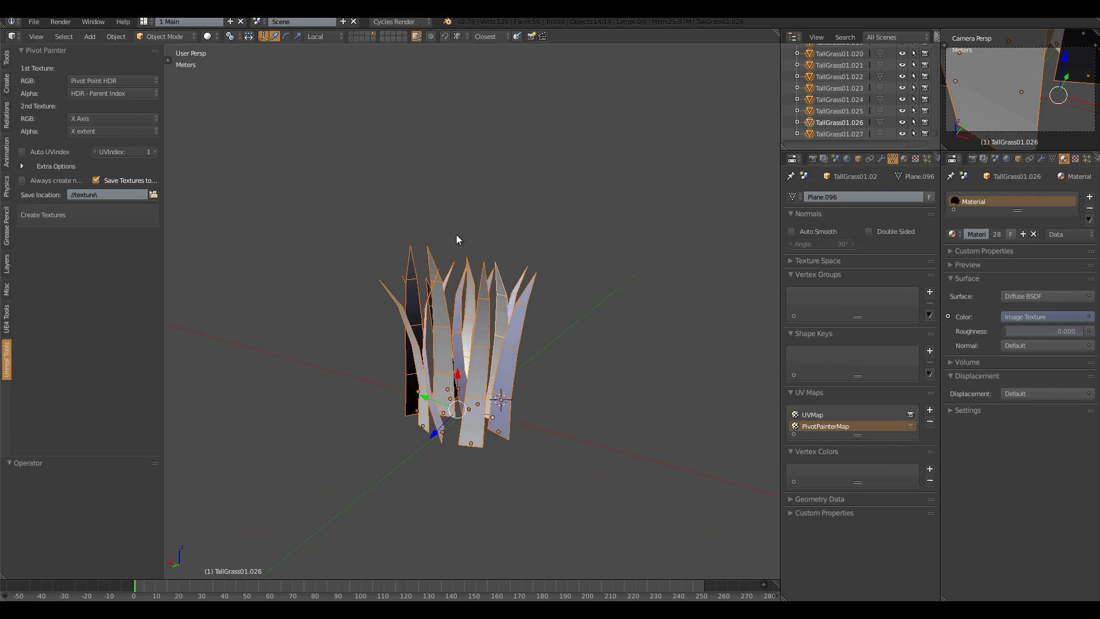
pyautogui.click(41, 21)
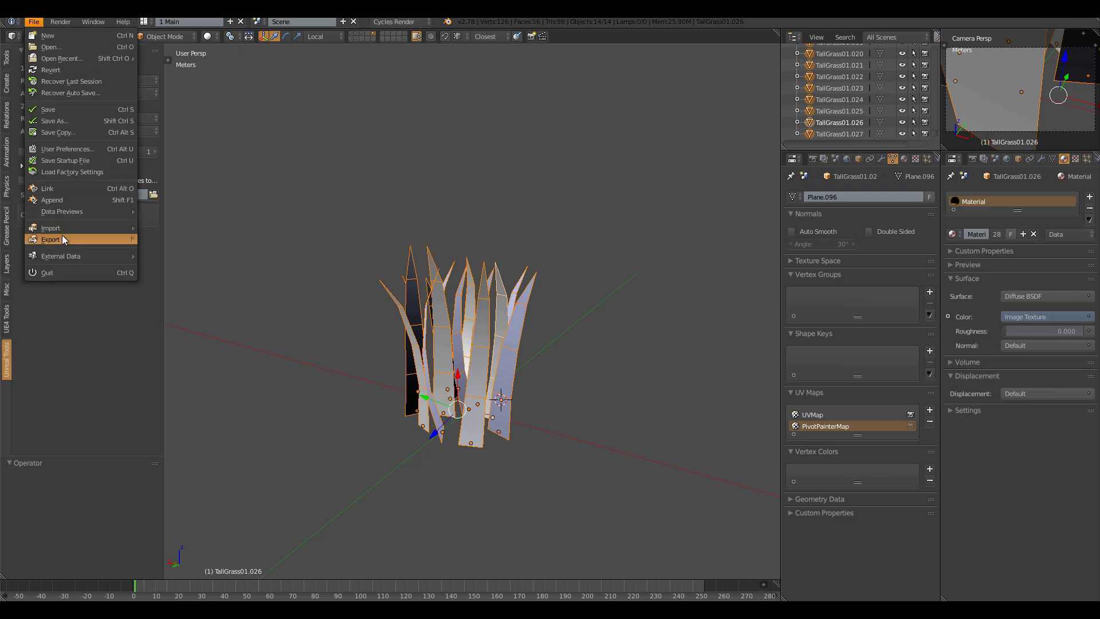
pyautogui.moveTo(62, 235)
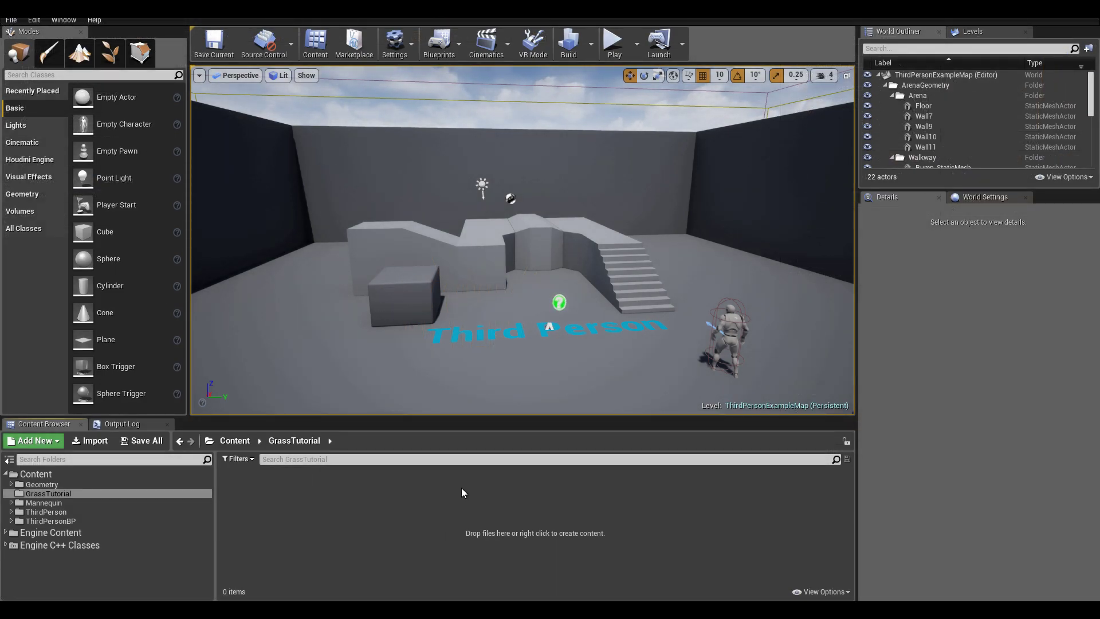
# Switch to Unreal Editor and choose TutorialGrass.fbx for import into the GrassTutorial folder.
pyautogui.rightClick(285, 488)
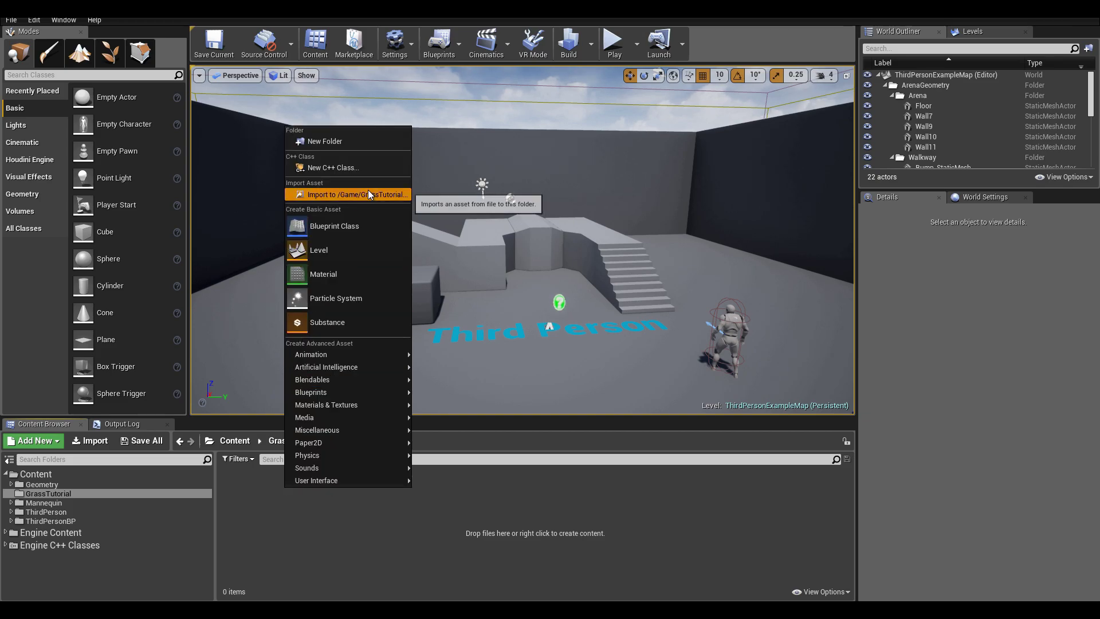
pyautogui.click(343, 192)
pyautogui.scroll(-2, 229, 189)
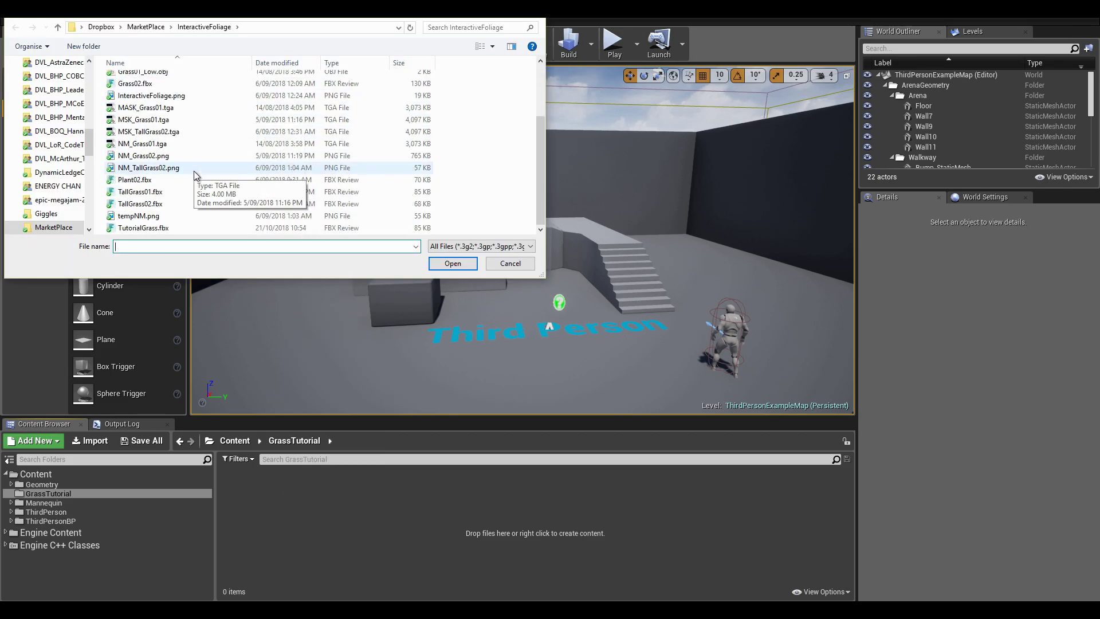
pyautogui.click(162, 228)
pyautogui.click(450, 263)
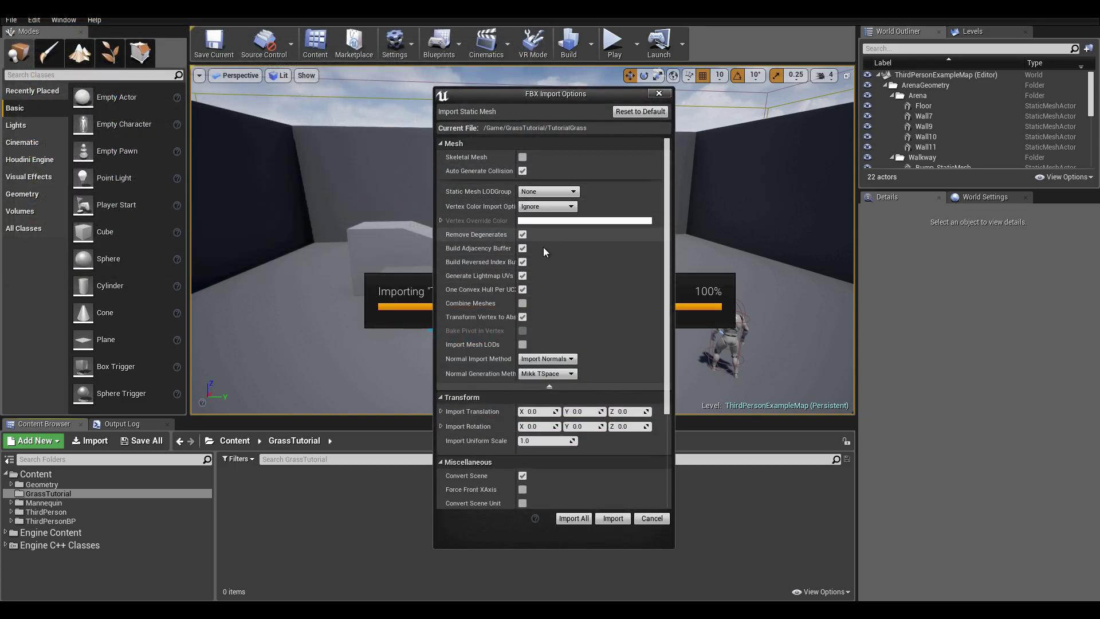
# Import the grass as one static mesh with Combine Meshes enabled and Import Materials and Import Textures disabled.
pyautogui.click(522, 302)
pyautogui.scroll(-6, 590, 391)
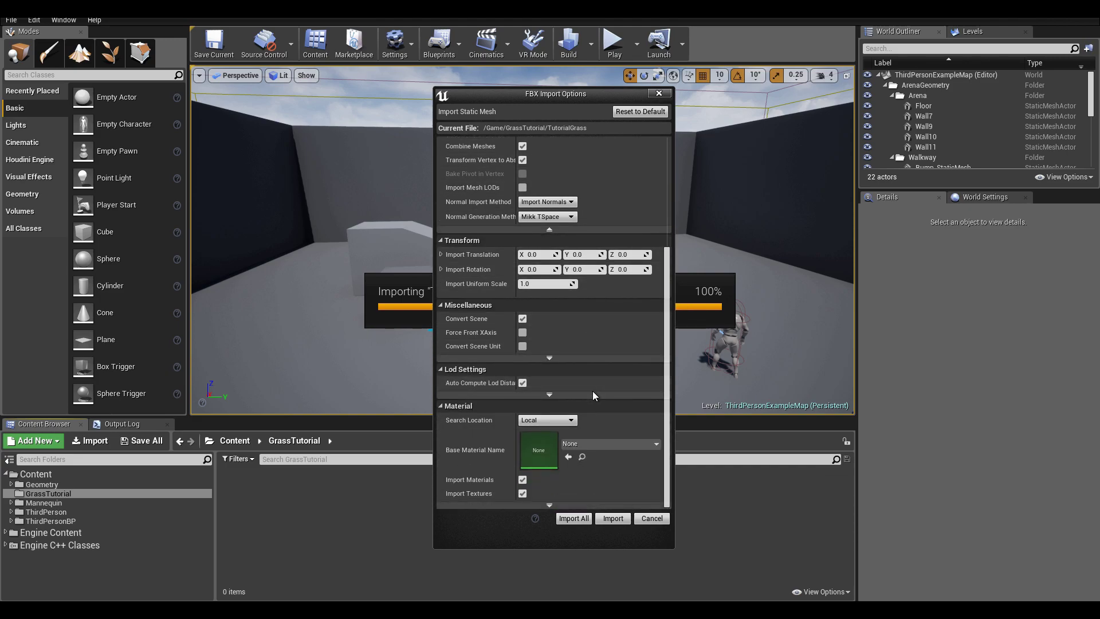
pyautogui.click(522, 479)
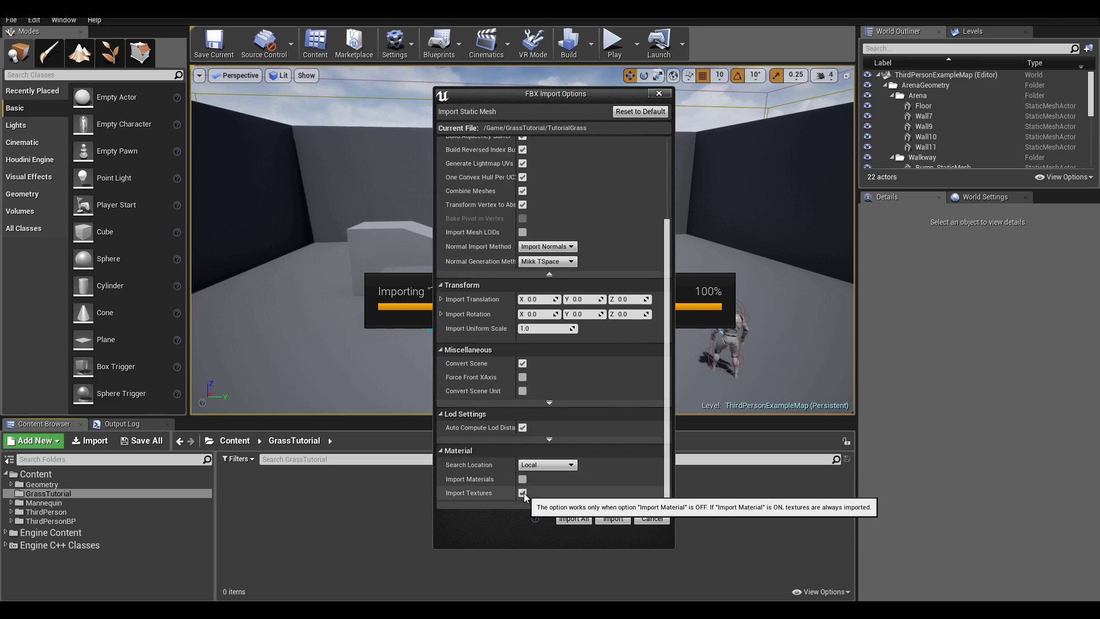
pyautogui.click(522, 493)
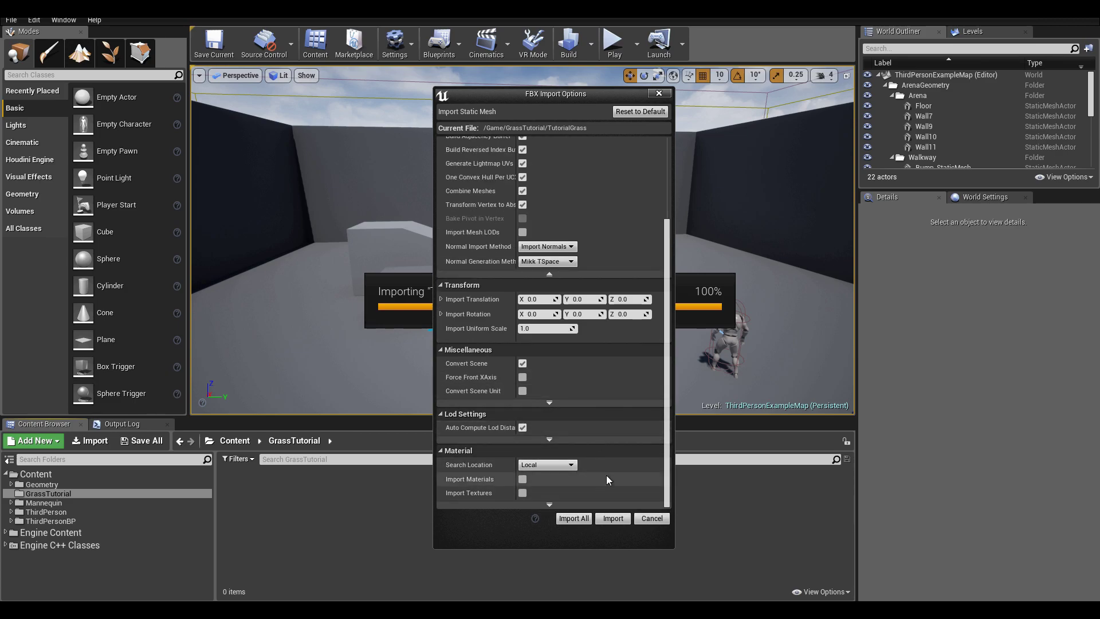
pyautogui.click(610, 518)
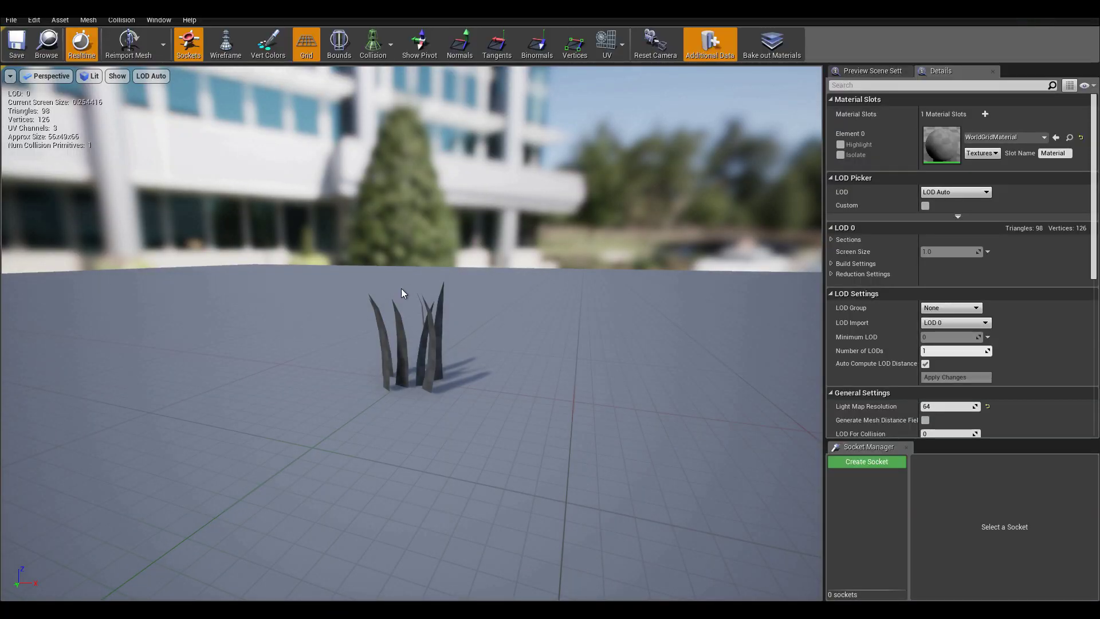
# Set the TutorialGrass mesh's collision preset to NoCollision, save it and return to the level.
pyautogui.moveTo(446, 330); pyautogui.dragTo(355, 332)
pyautogui.scroll(-5, 1045, 376)
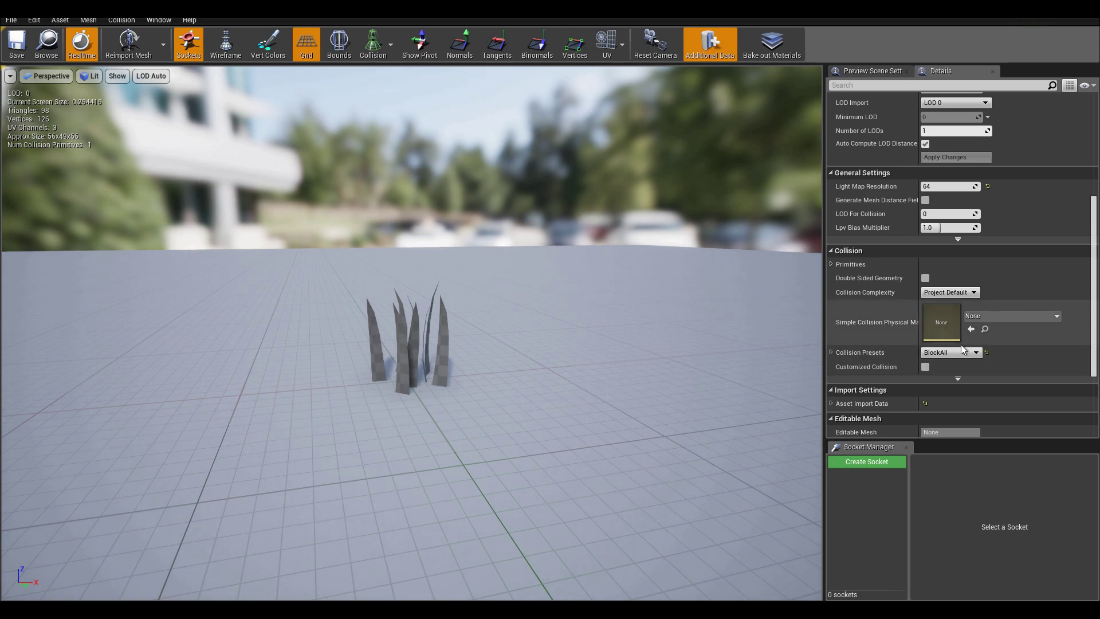
pyautogui.click(977, 353)
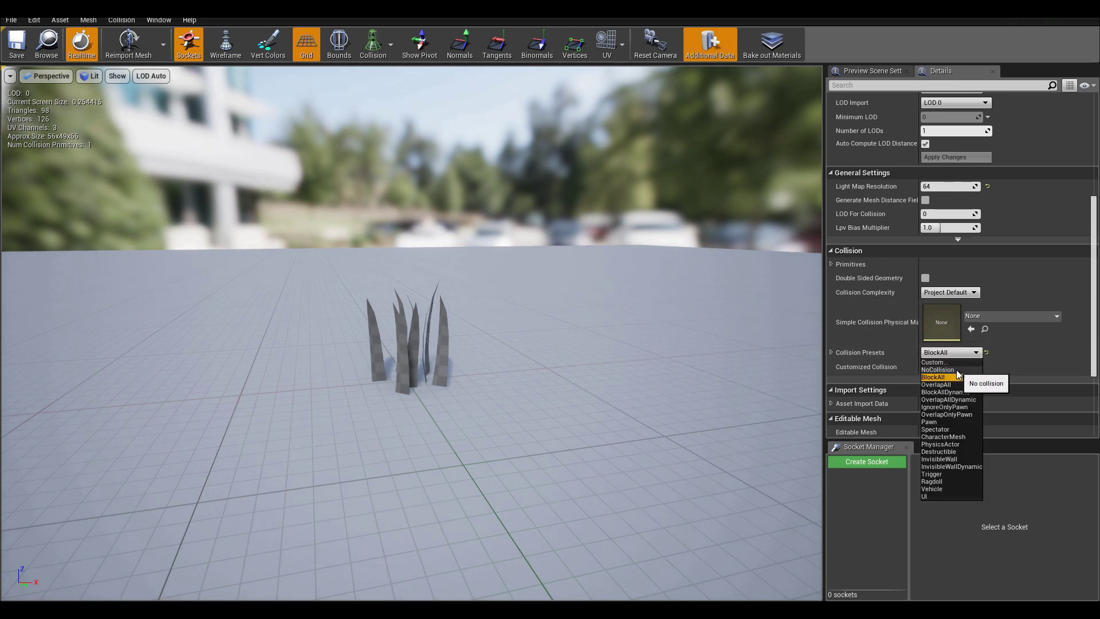
pyautogui.click(956, 370)
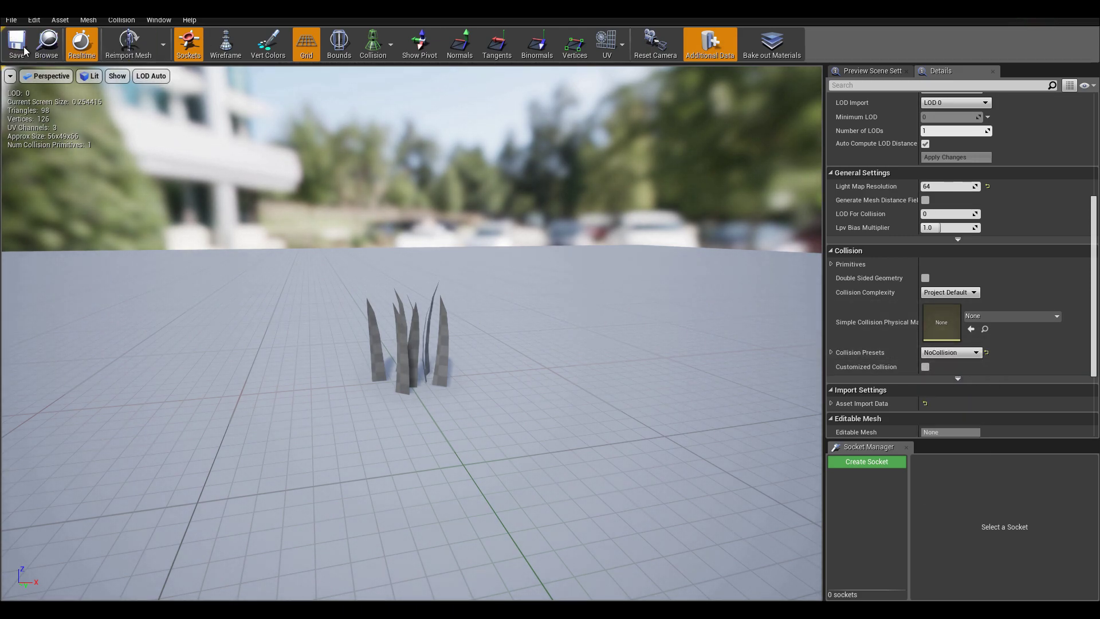
pyautogui.click(82, 12)
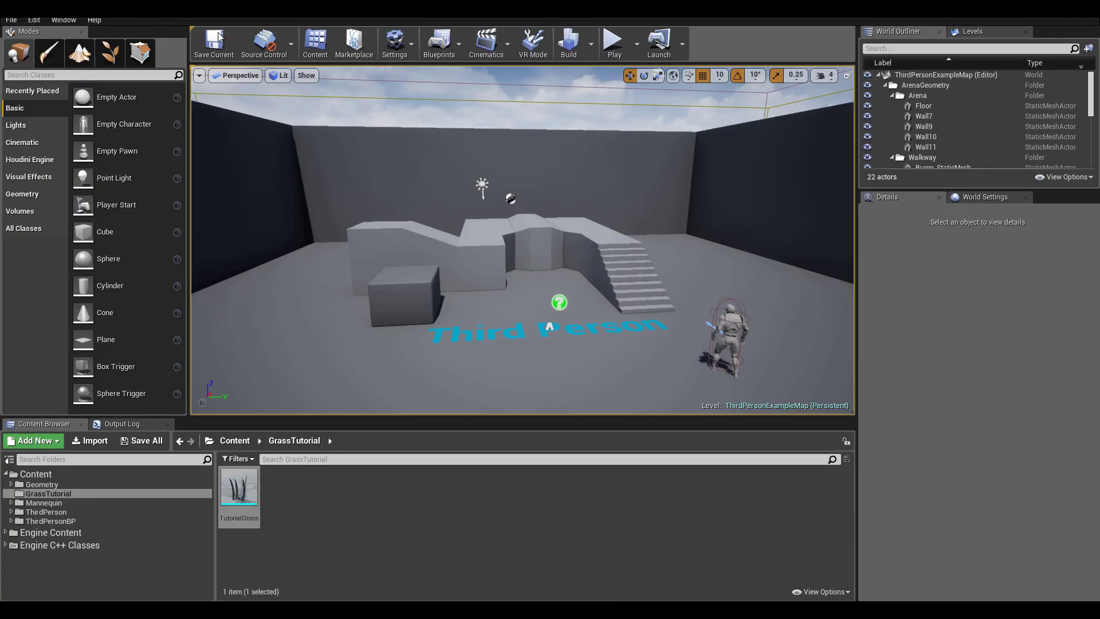
# Import TallGrass01.027_PivotPoint_Index_HDR.exr and TallGrass01.027_Xaxis_Xextent.png from the texture folder into GrassTutorial.
pyautogui.rightClick(322, 515)
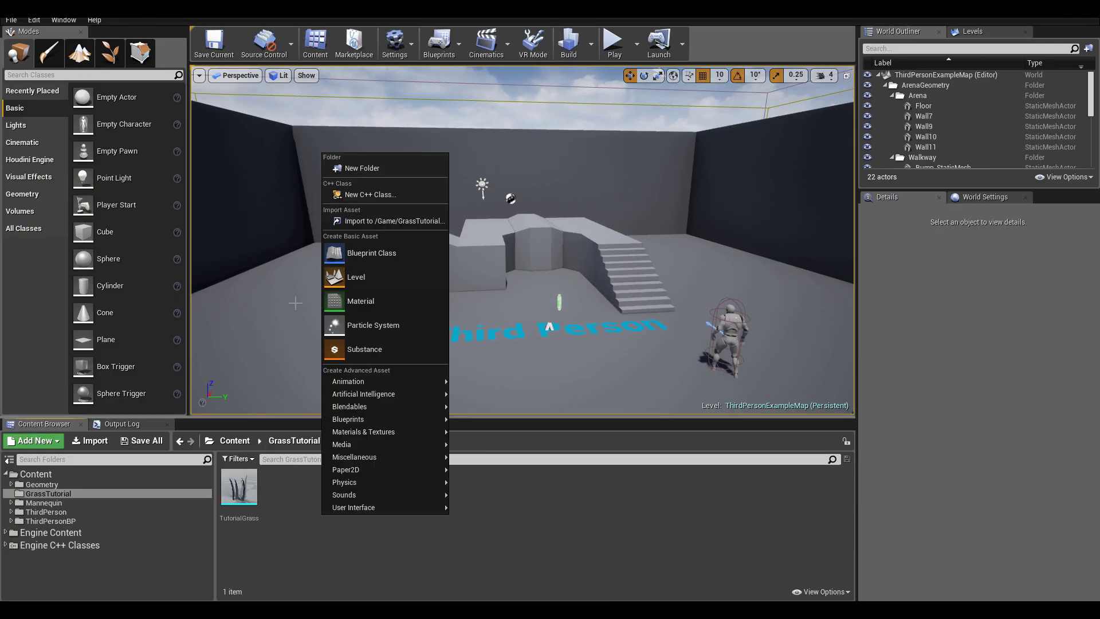
pyautogui.click(380, 222)
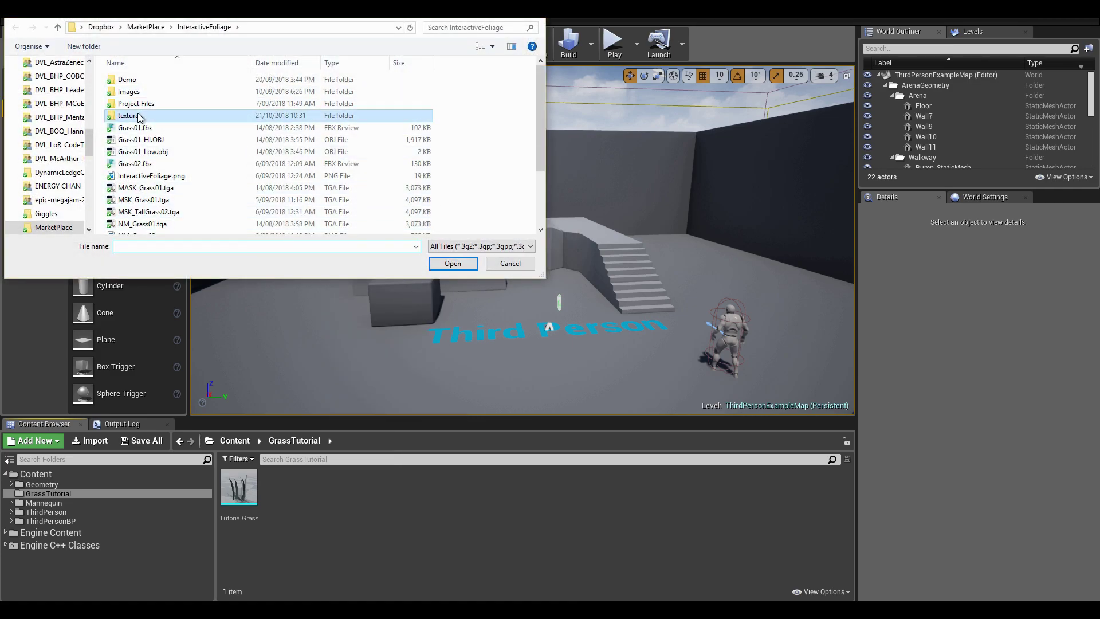
pyautogui.doubleClick(136, 116)
pyautogui.click(157, 94)
pyautogui.keyDown('shift'); pyautogui.click(195, 105); pyautogui.keyUp('shift')
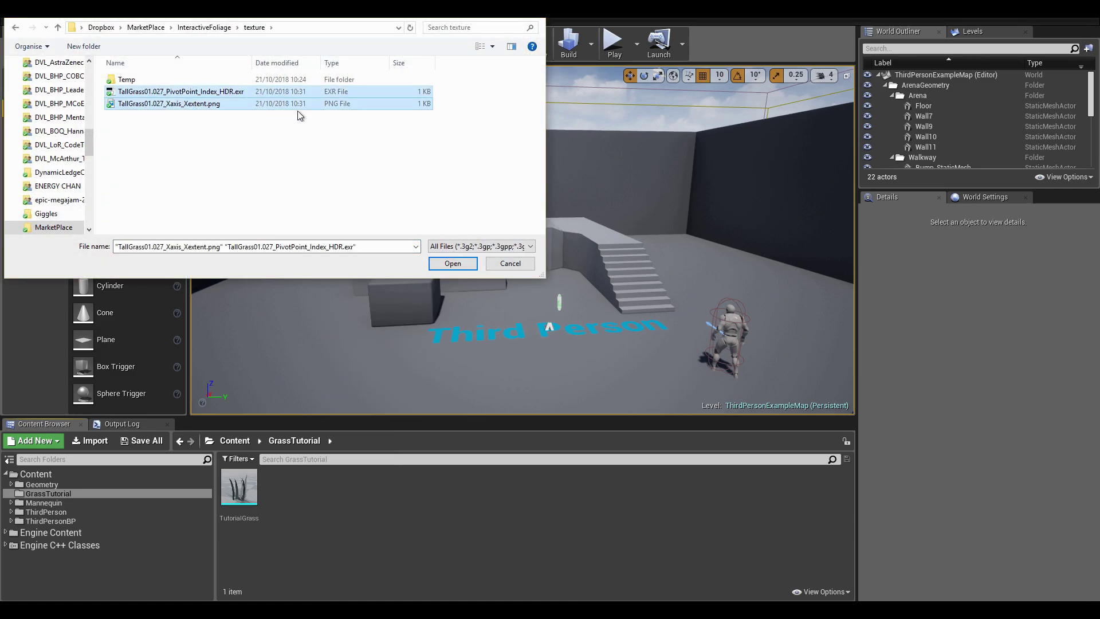
pyautogui.click(453, 263)
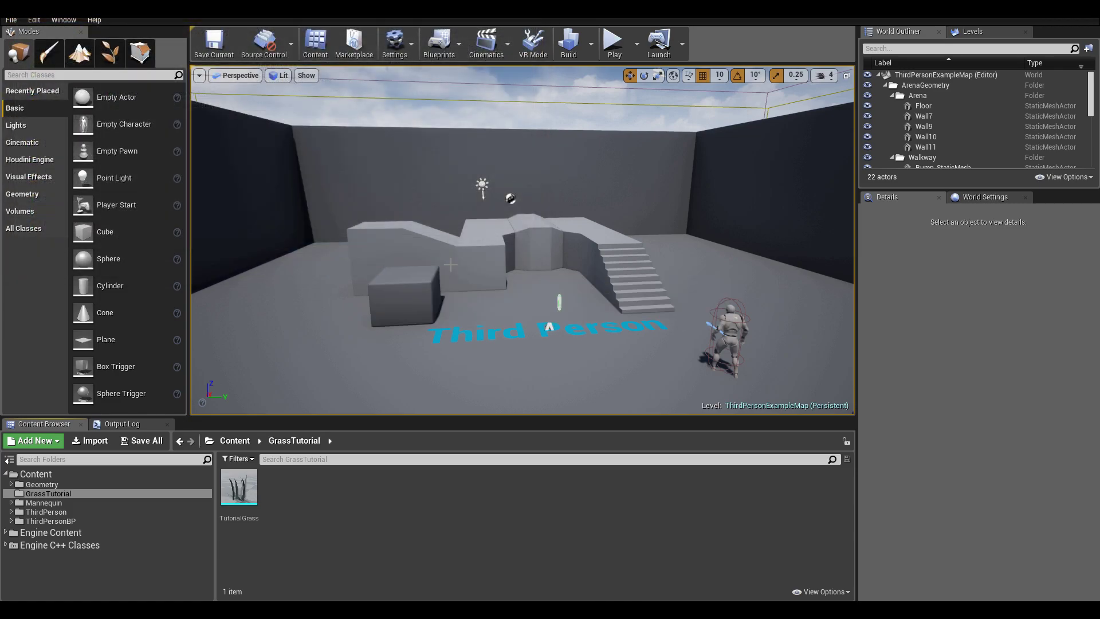
# Configure the PivotPoint_Index_HDR texture with HDR (RGB, no sRGB) compression and the Nearest filter, and save it.
pyautogui.doubleClick(245, 486)
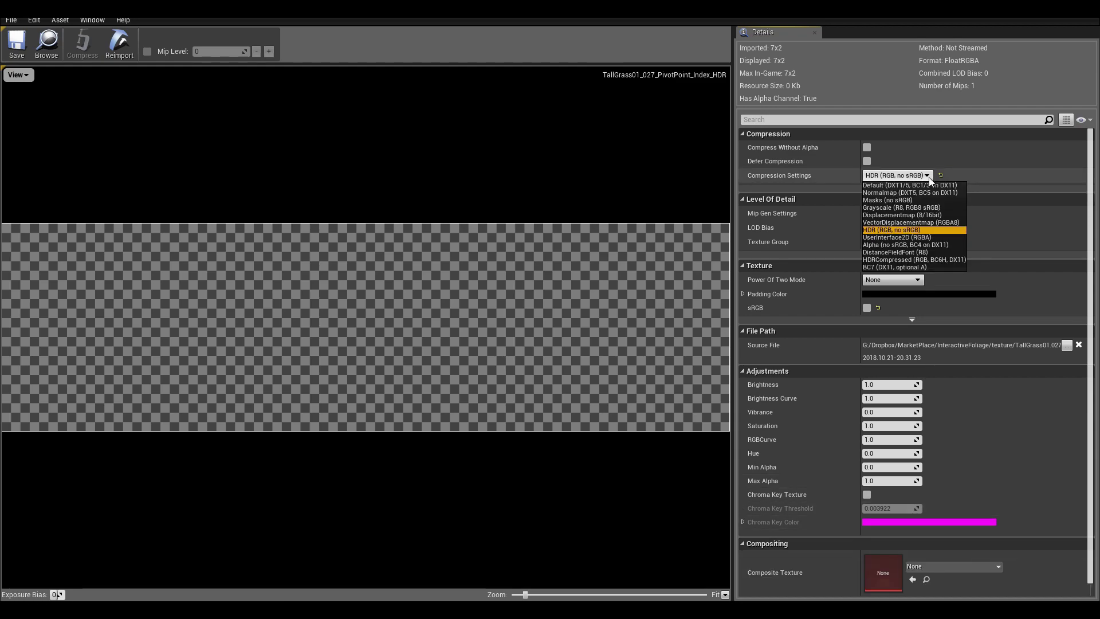
pyautogui.click(905, 232)
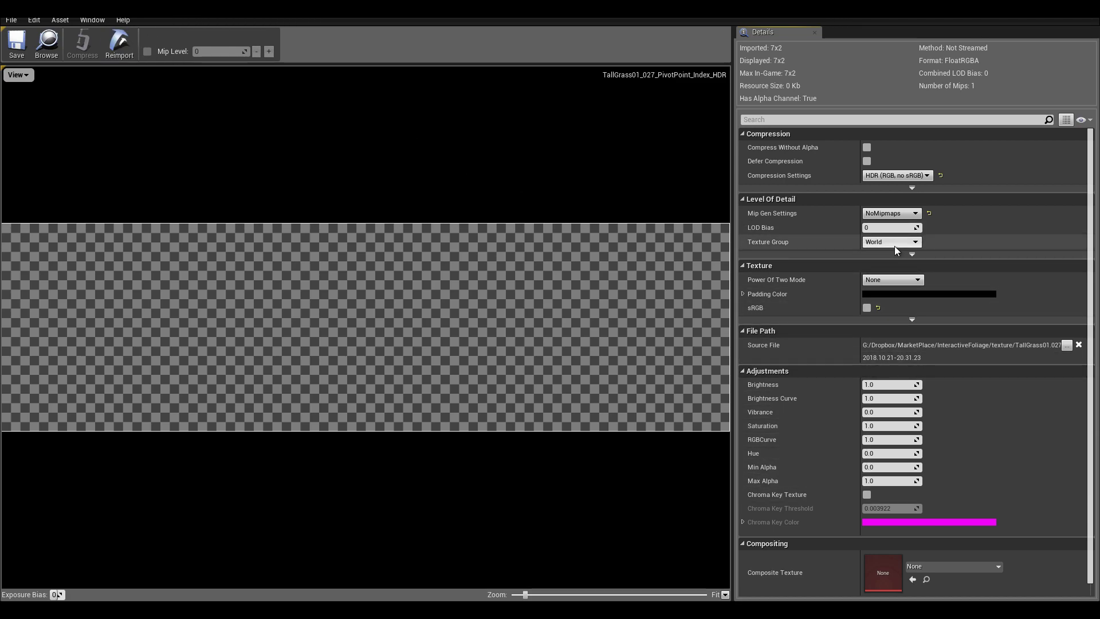
pyautogui.click(918, 319)
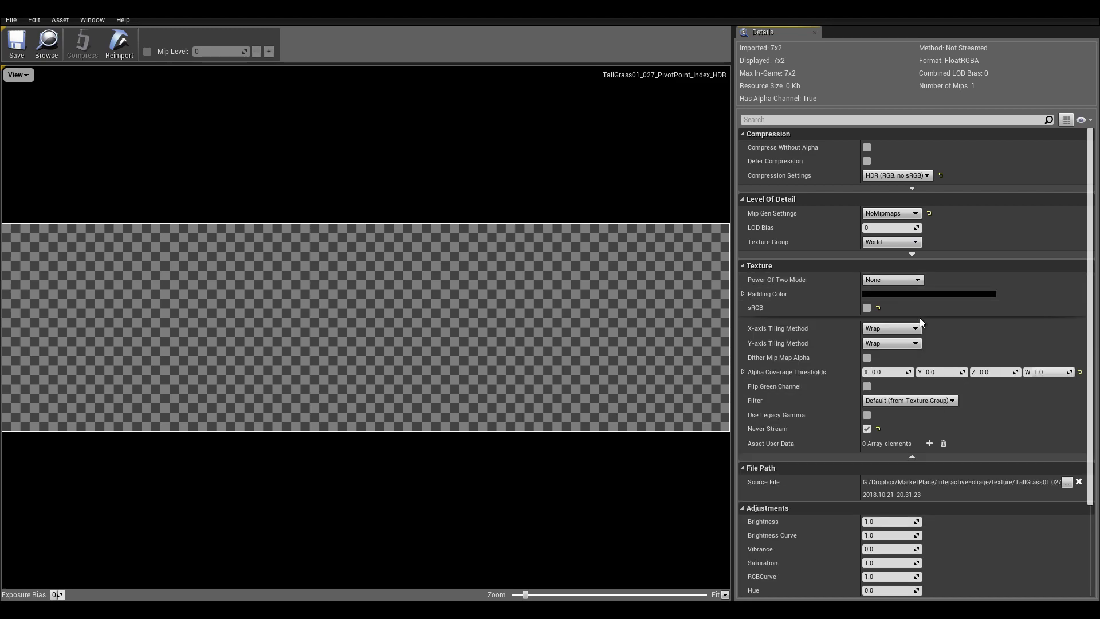
pyautogui.click(936, 401)
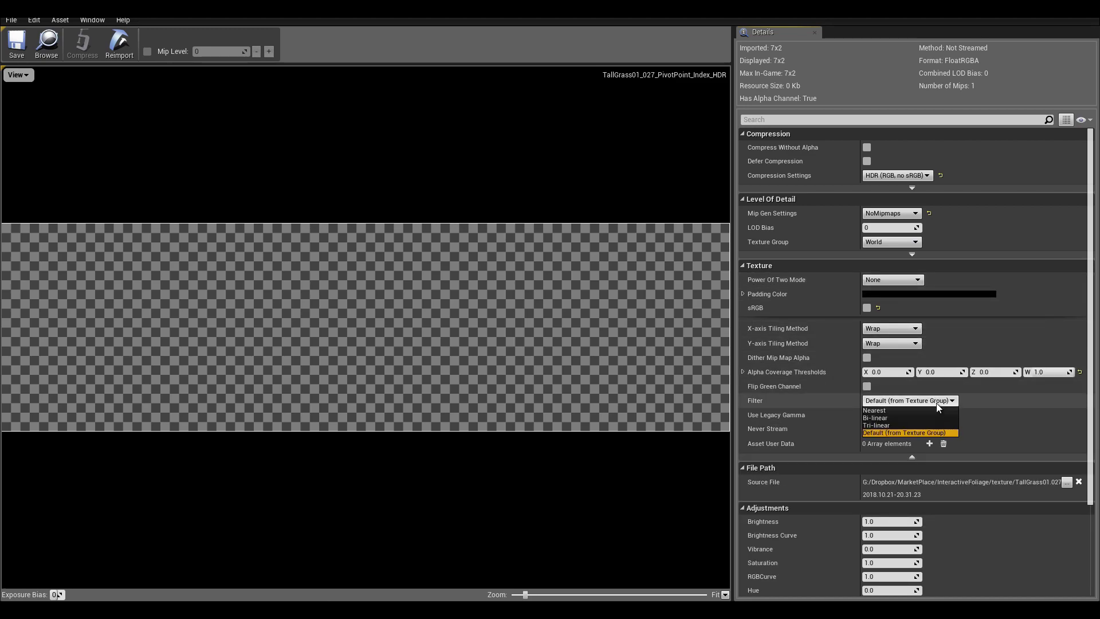
pyautogui.click(886, 410)
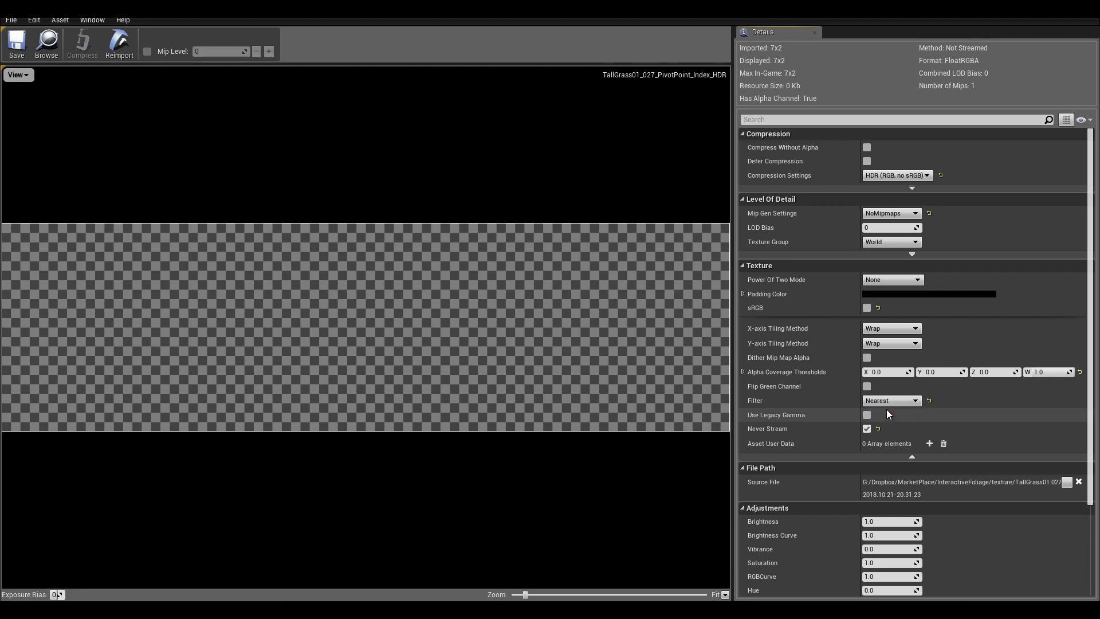
pyautogui.click(19, 41)
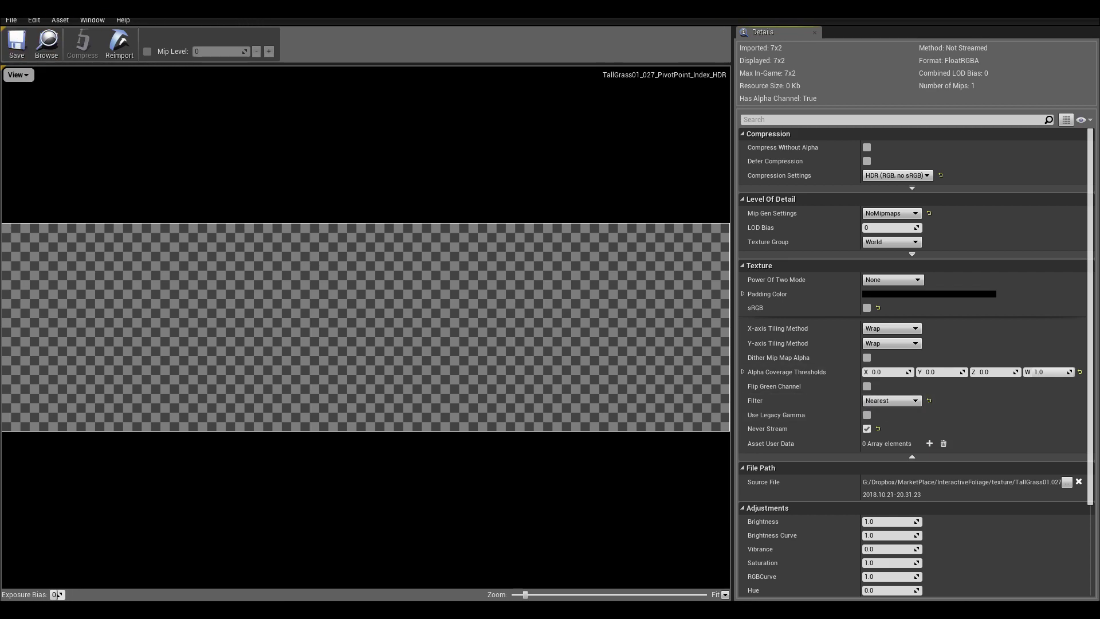
pyautogui.click(336, 10)
pyautogui.click(258, 10)
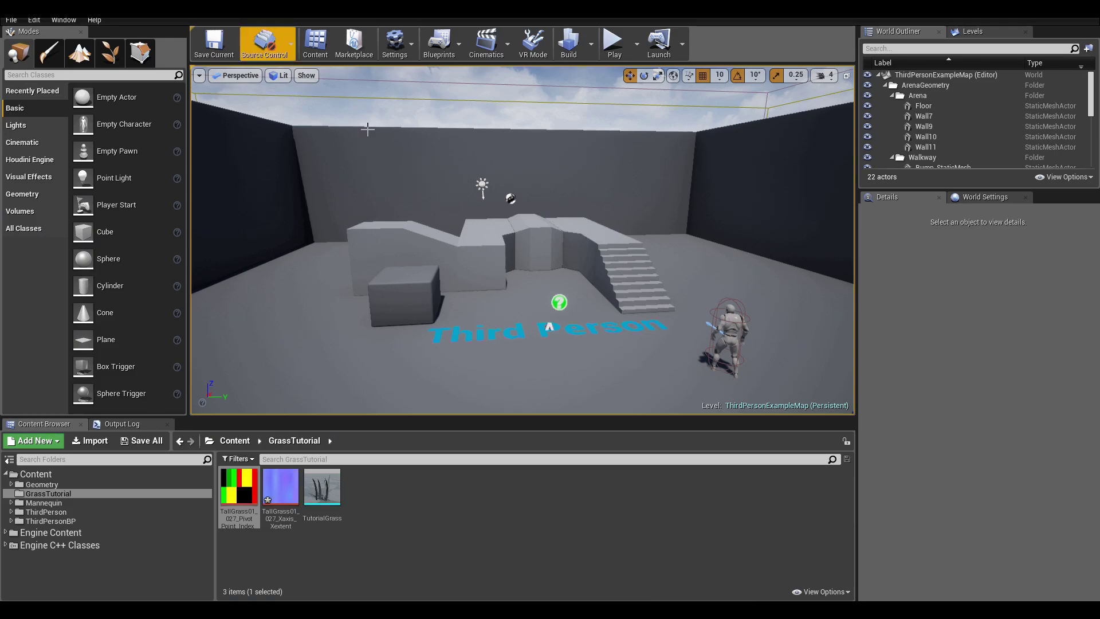
pyautogui.doubleClick(331, 496)
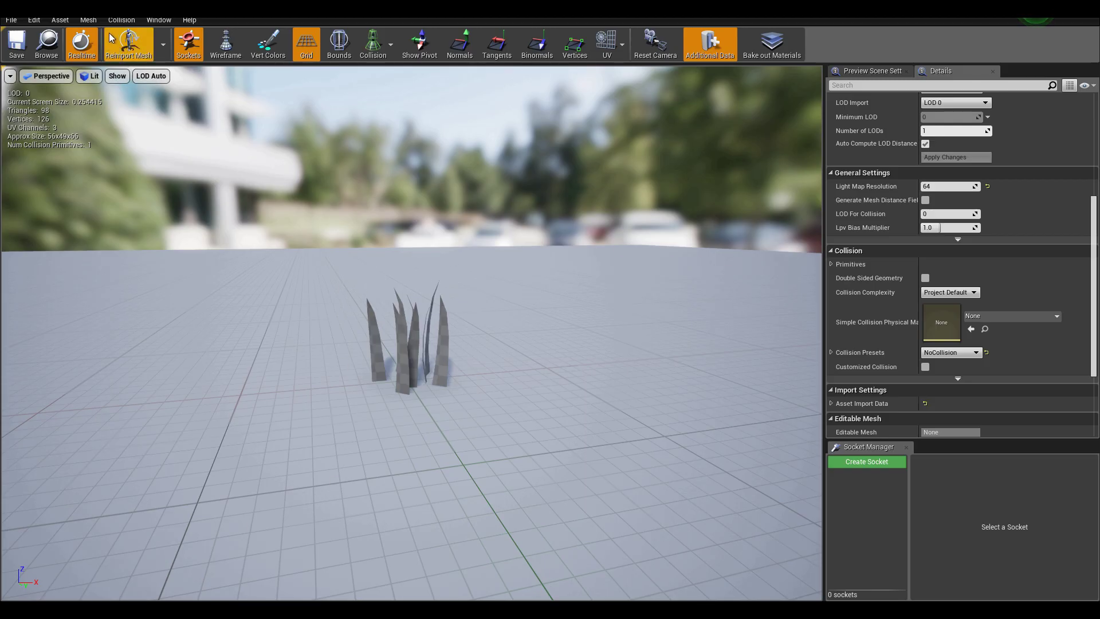
pyautogui.click(257, 10)
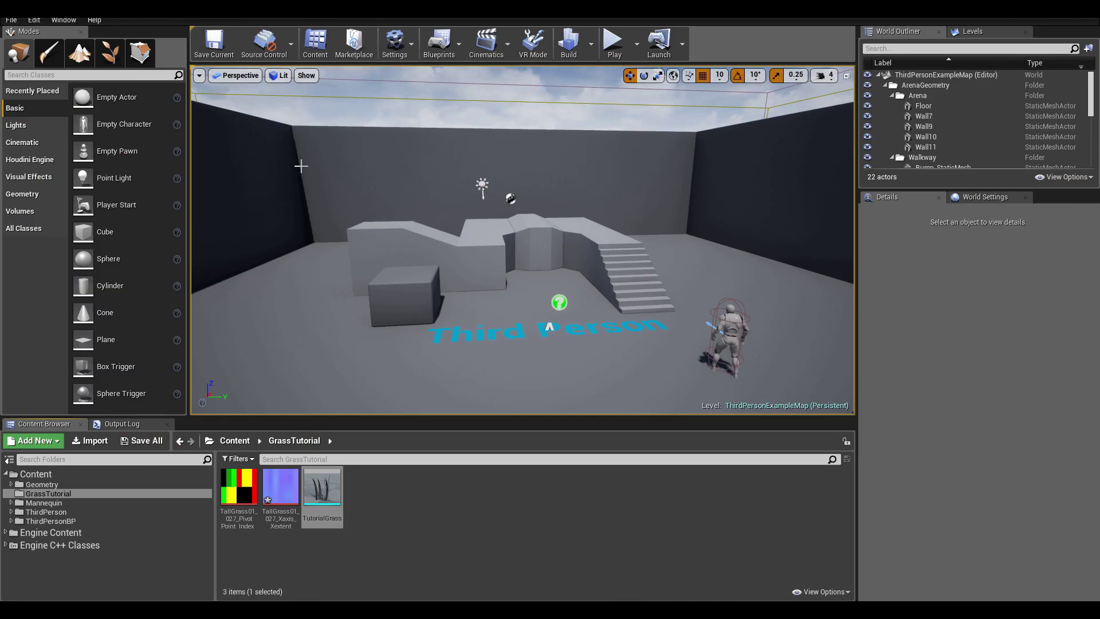
# Configure the Xaxis_Xextent texture with VectorDisplacementmap (RGBA8) compression, texture group World and filter Nearest, and save it.
pyautogui.click(282, 493)
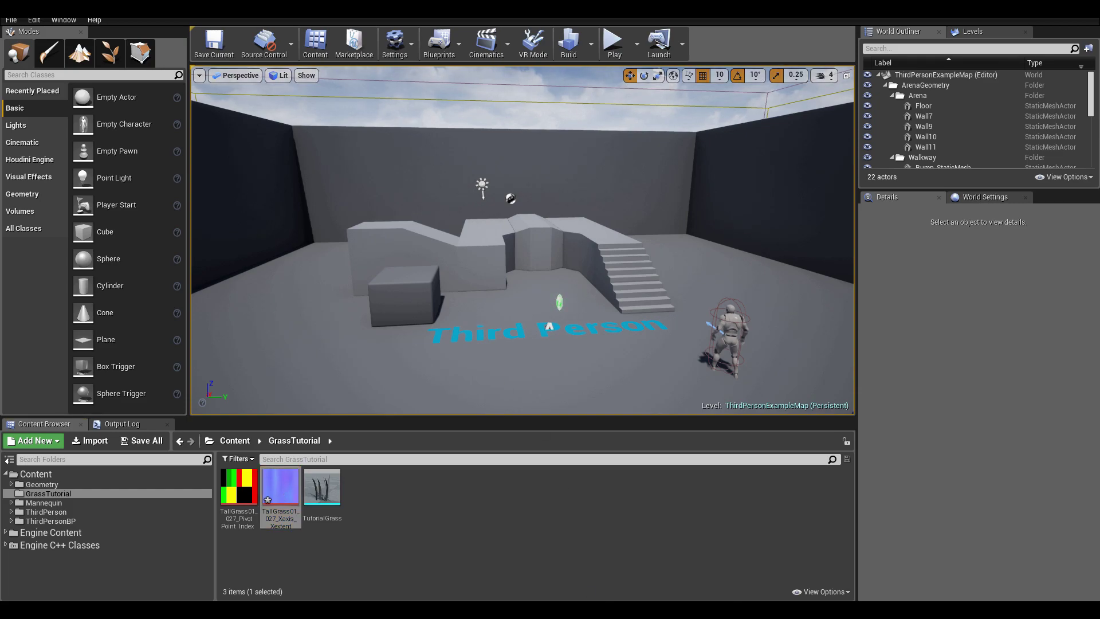
pyautogui.doubleClick(281, 488)
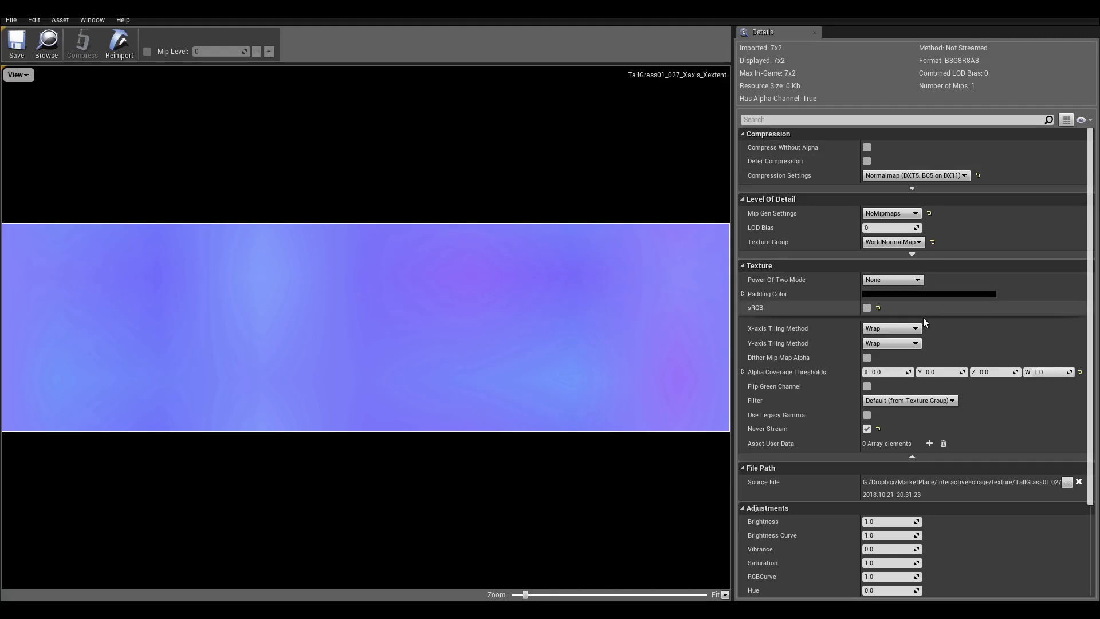
pyautogui.click(911, 176)
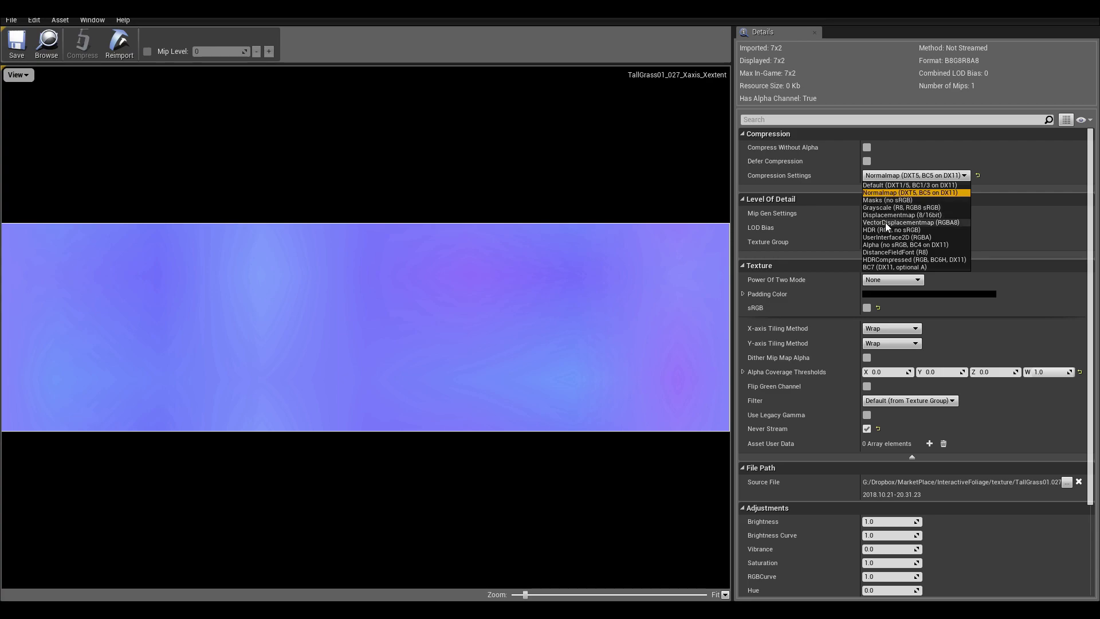
pyautogui.click(885, 222)
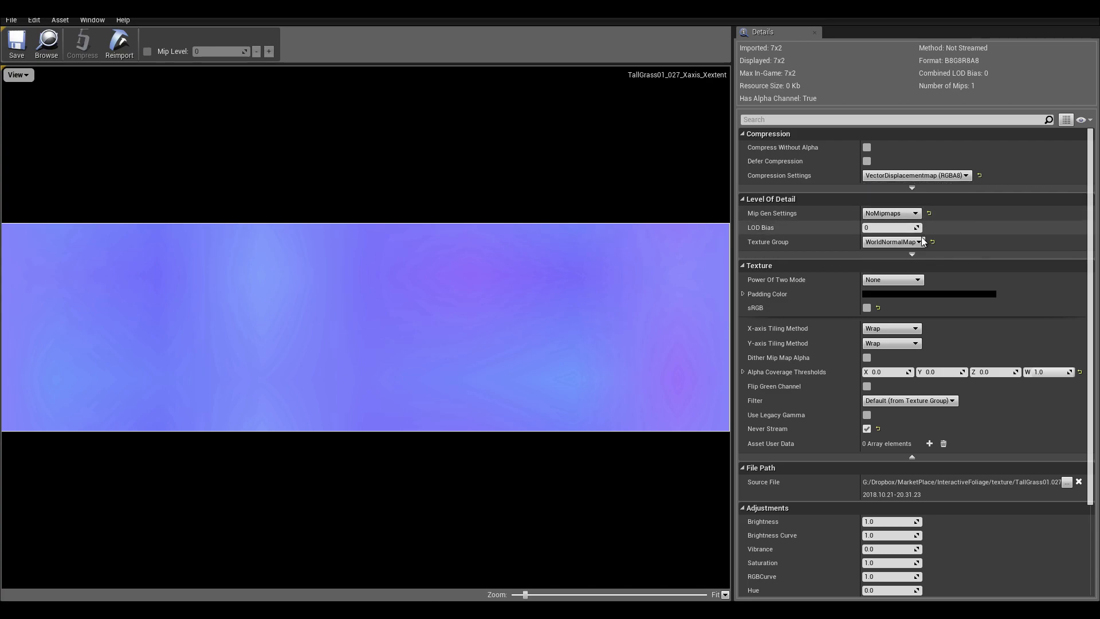
pyautogui.click(933, 242)
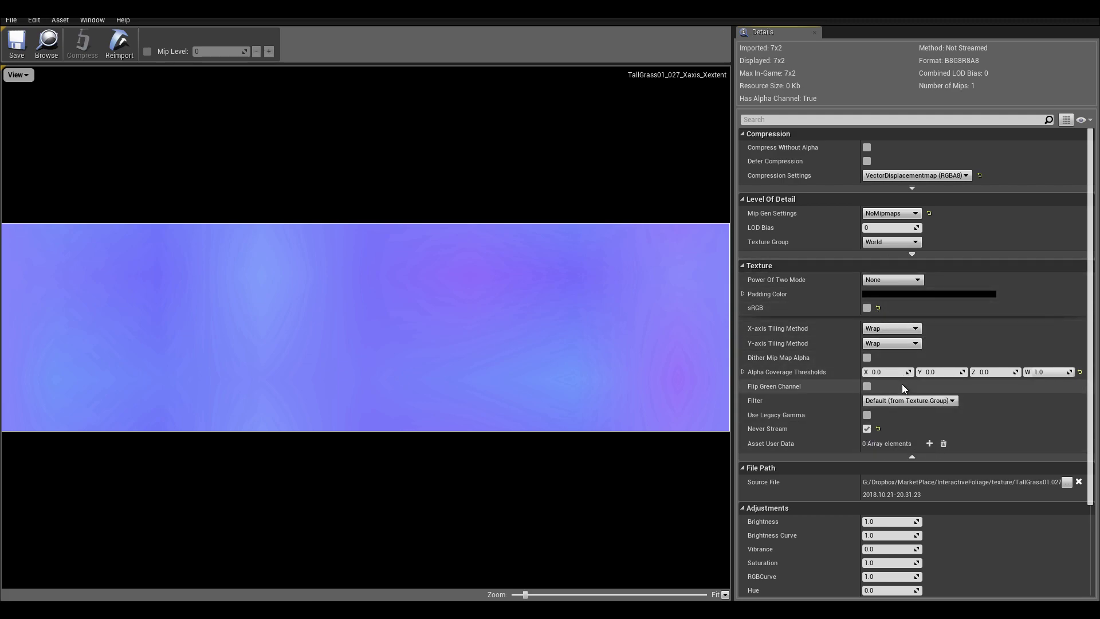
pyautogui.click(908, 401)
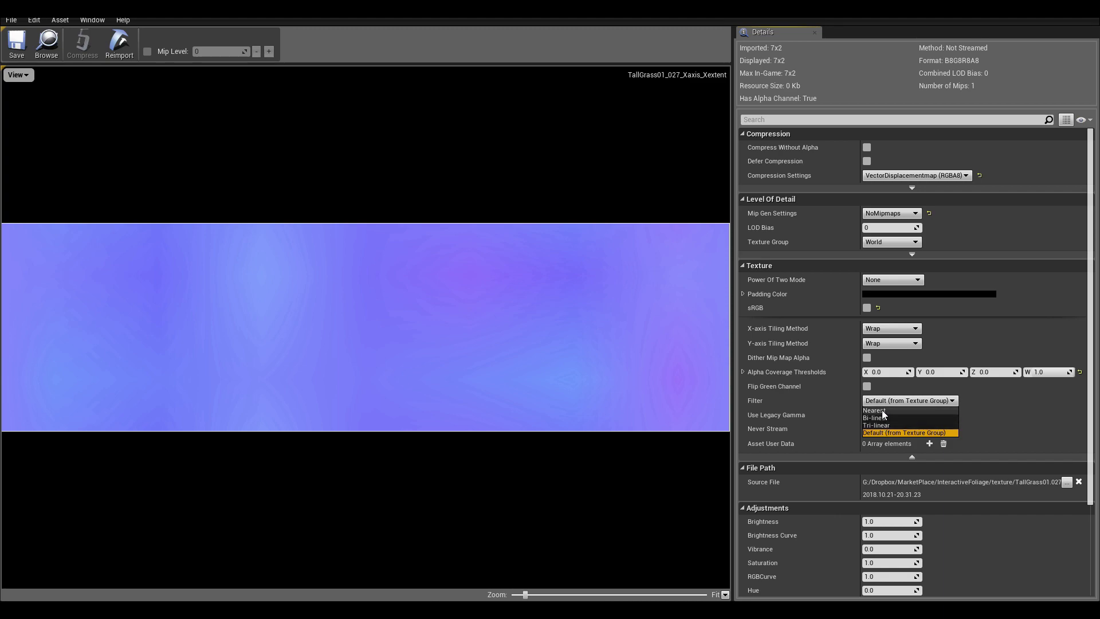
pyautogui.click(882, 410)
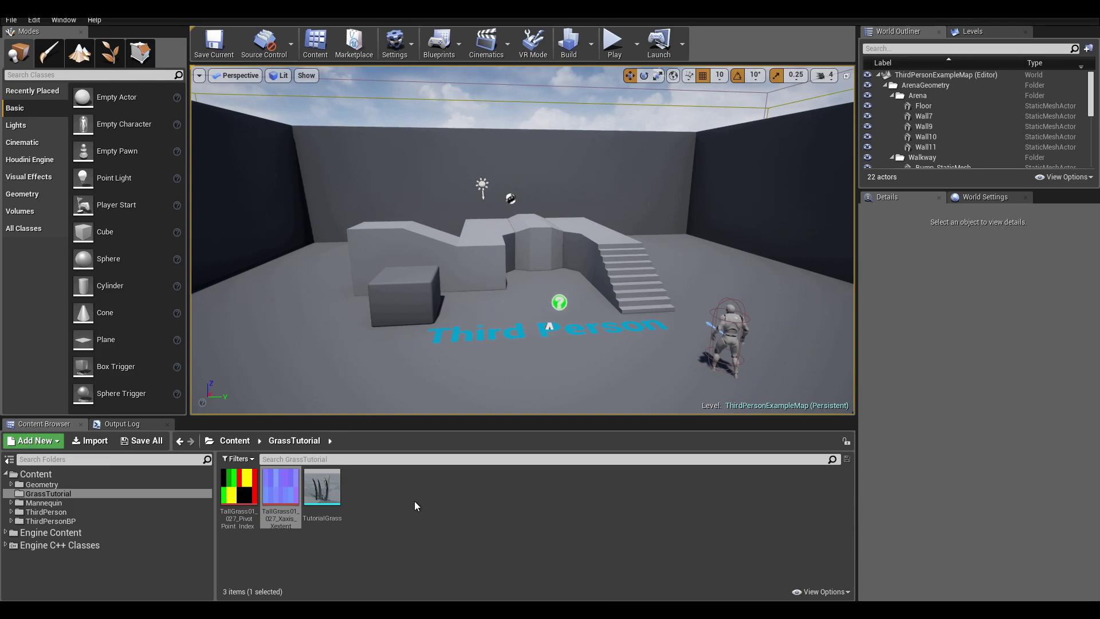
# Create a material named M_Grass in the GrassTutorial folder and open it for editing.
pyautogui.rightClick(453, 523)
pyautogui.click(514, 312)
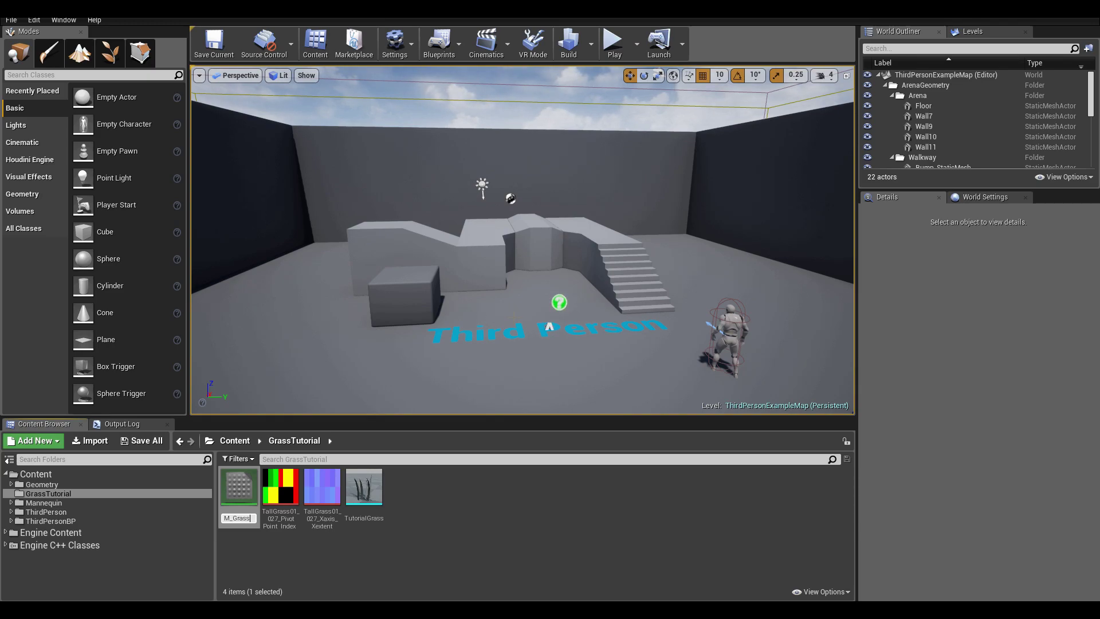
pyautogui.press('Return')
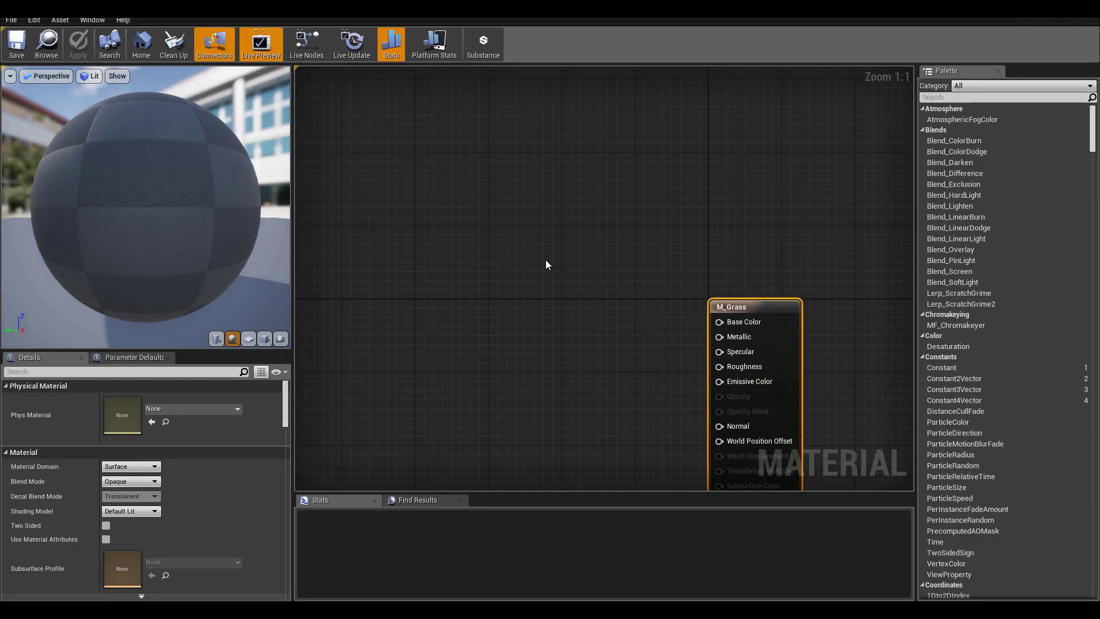
# Add a Constant3Vector with the green colour 0.0457, 0.375, 0 and connect it to M_Grass's Base Color.
pyautogui.click(526, 274)
pyautogui.click(191, 399)
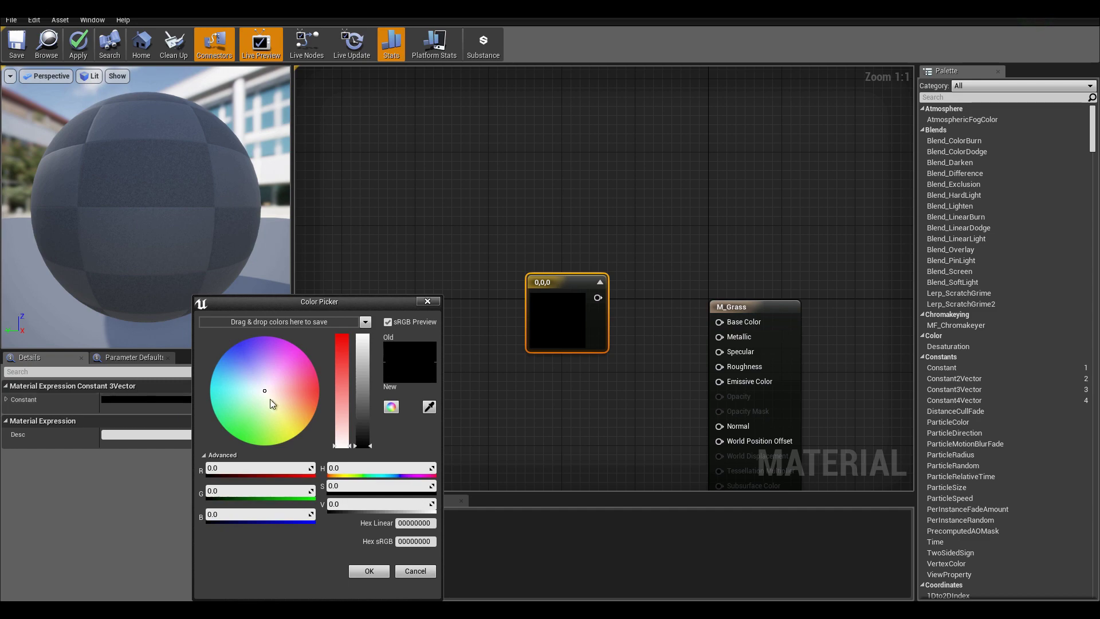
pyautogui.click(248, 429)
pyautogui.click(362, 404)
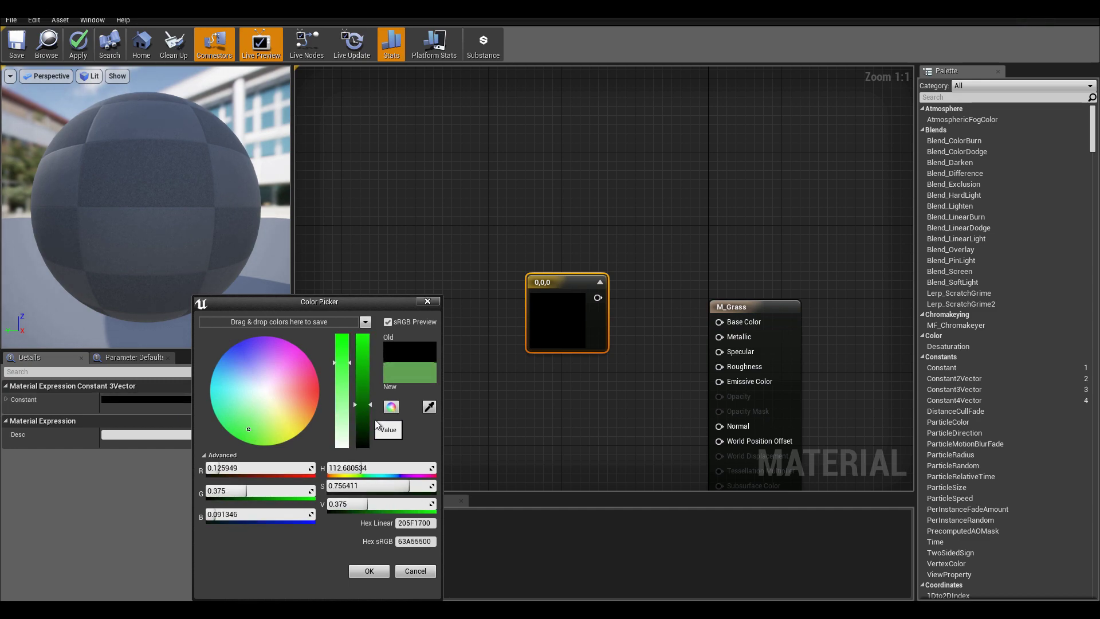
pyautogui.moveTo(342, 361); pyautogui.dragTo(342, 336)
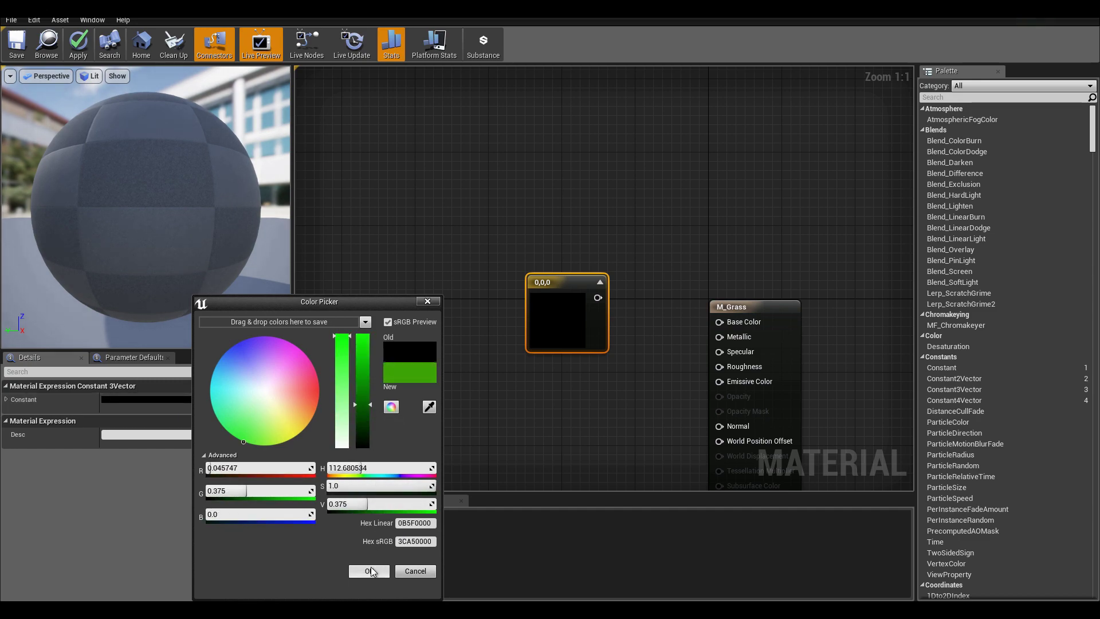
pyautogui.click(371, 571)
pyautogui.moveTo(598, 297); pyautogui.dragTo(720, 322)
# Add a Constant with value 0.5, connect it to Roughness and place it just below the colour node.
pyautogui.moveTo(663, 369); pyautogui.dragTo(696, 248, button='right')
pyautogui.click(535, 284)
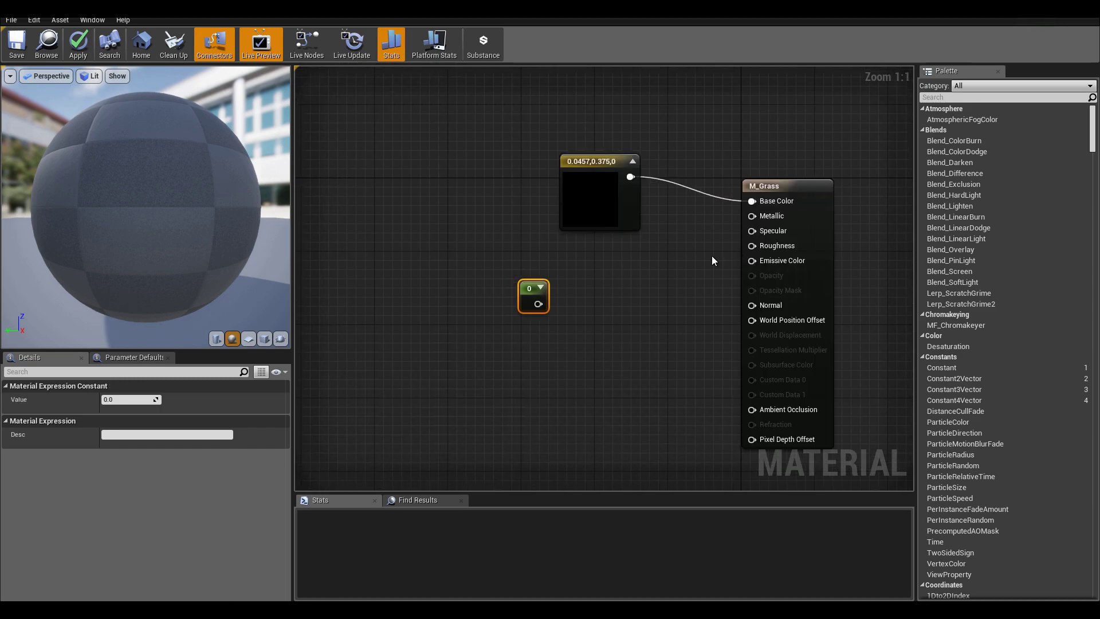
pyautogui.moveTo(751, 246); pyautogui.dragTo(530, 293)
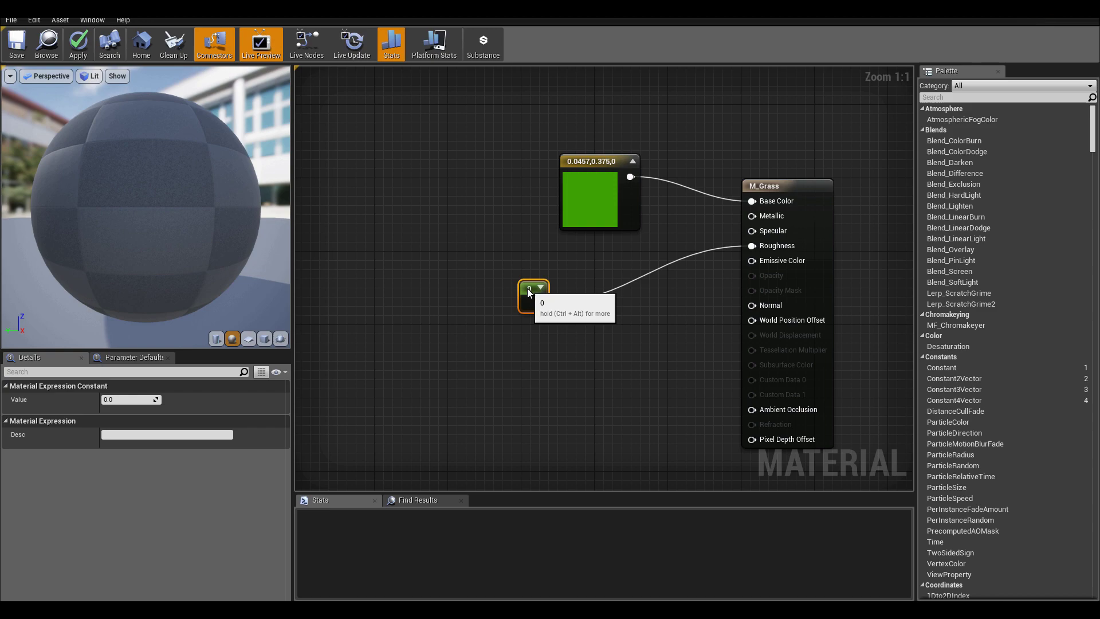
pyautogui.click(147, 399)
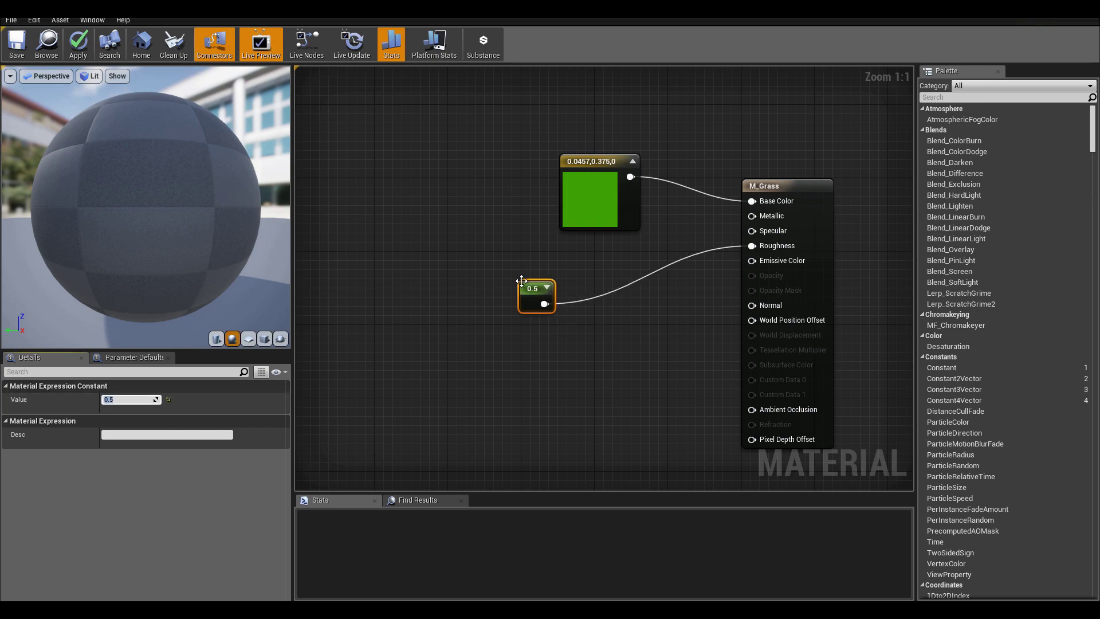
pyautogui.moveTo(521, 281); pyautogui.dragTo(582, 248)
pyautogui.moveTo(579, 314); pyautogui.dragTo(604, 262, button='right')
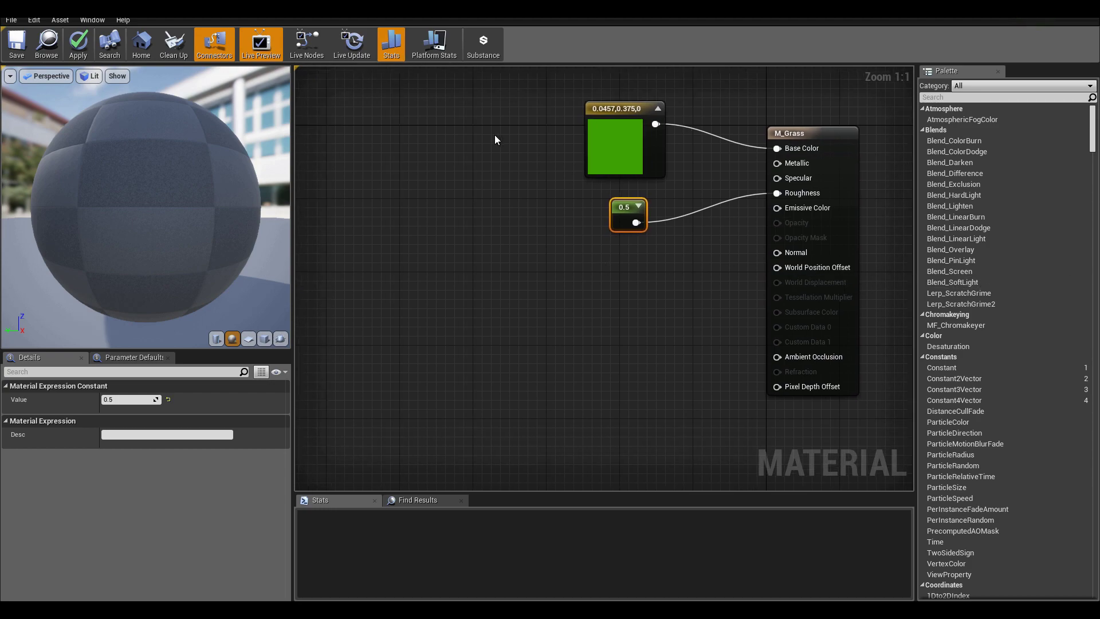
# Move the colour and roughness constants together up and away from the World Position Offset input.
pyautogui.moveTo(547, 99); pyautogui.dragTo(641, 198)
pyautogui.moveTo(624, 160); pyautogui.dragTo(594, 102)
pyautogui.moveTo(732, 242); pyautogui.dragTo(676, 319, button='right')
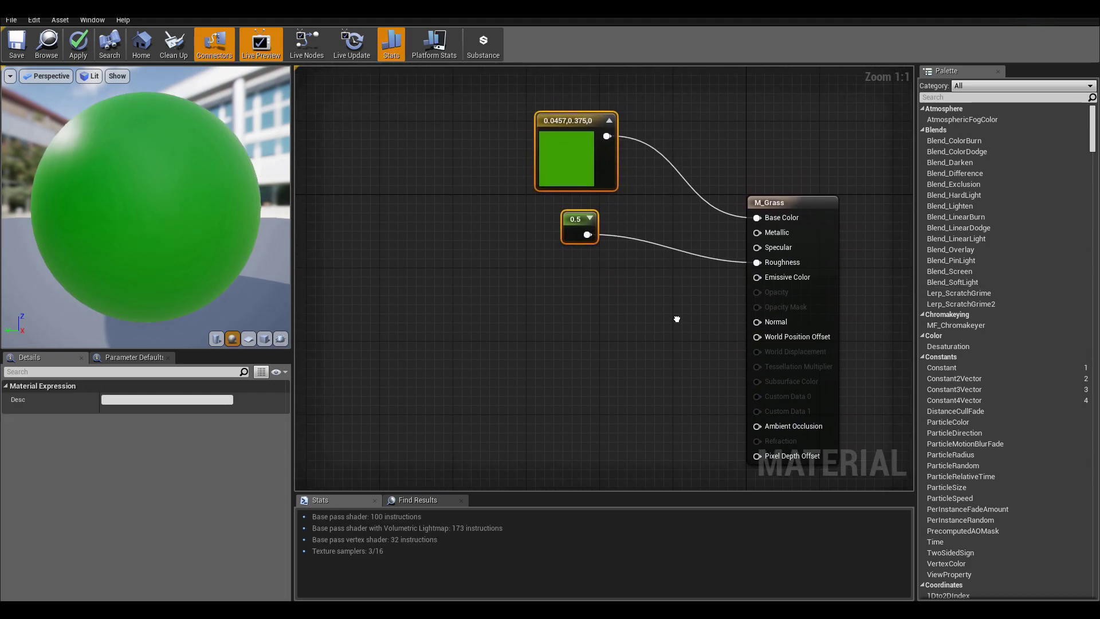
pyautogui.moveTo(570, 287); pyautogui.dragTo(627, 275, button='right')
pyautogui.moveTo(717, 284); pyautogui.dragTo(712, 255, button='right')
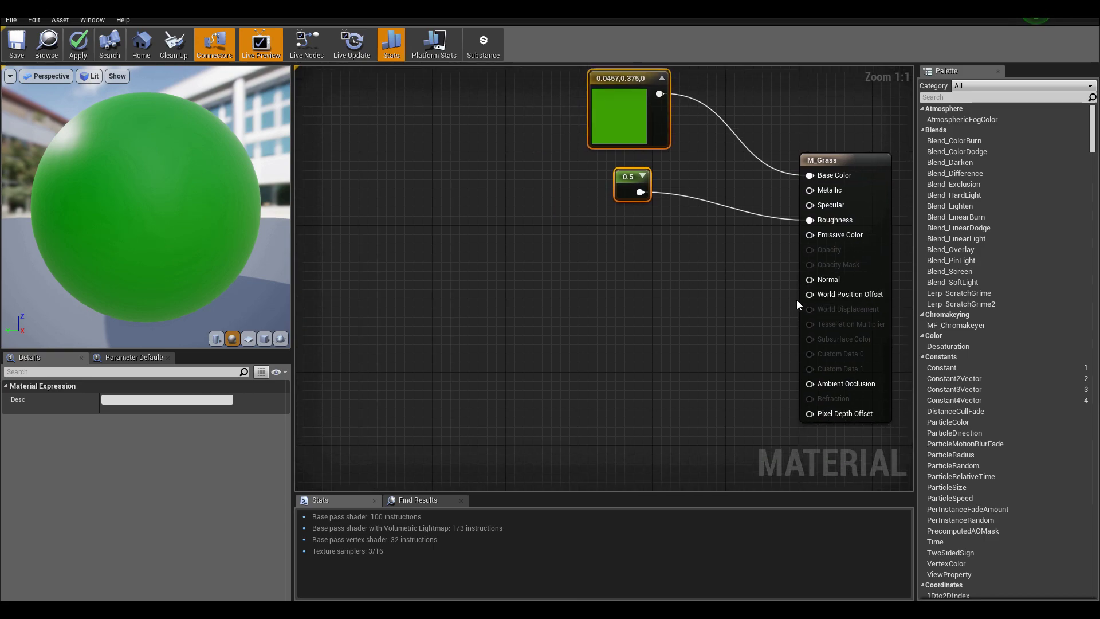
pyautogui.moveTo(809, 293); pyautogui.dragTo(491, 314)
pyautogui.moveTo(478, 262); pyautogui.dragTo(595, 303, button='right')
pyautogui.scroll(-3, 519, 303)
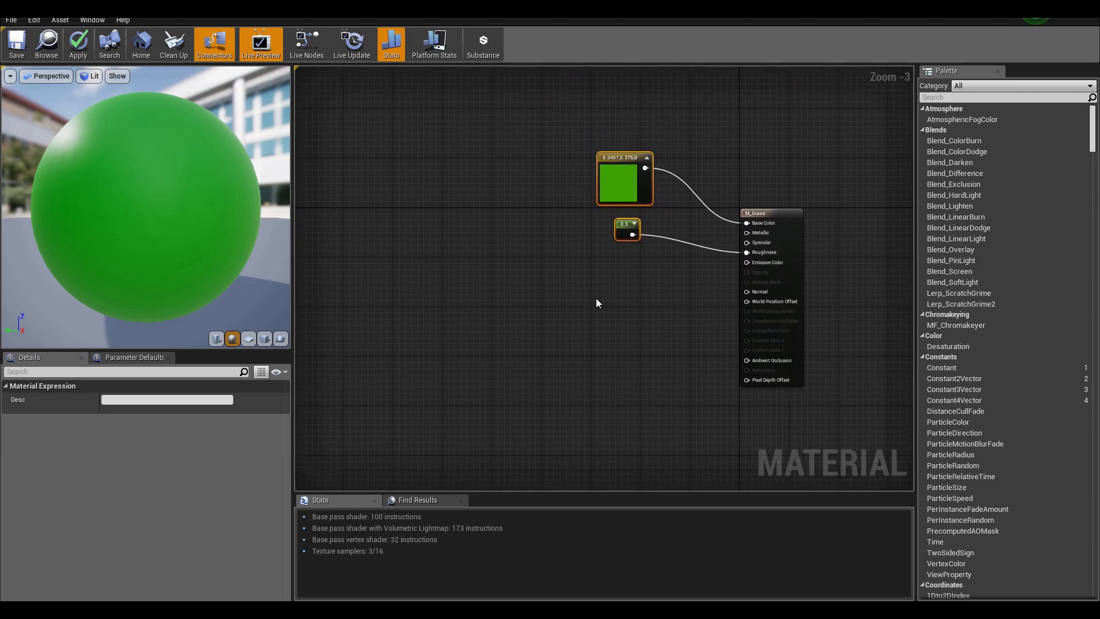
pyautogui.moveTo(528, 240); pyautogui.dragTo(564, 245, button='right')
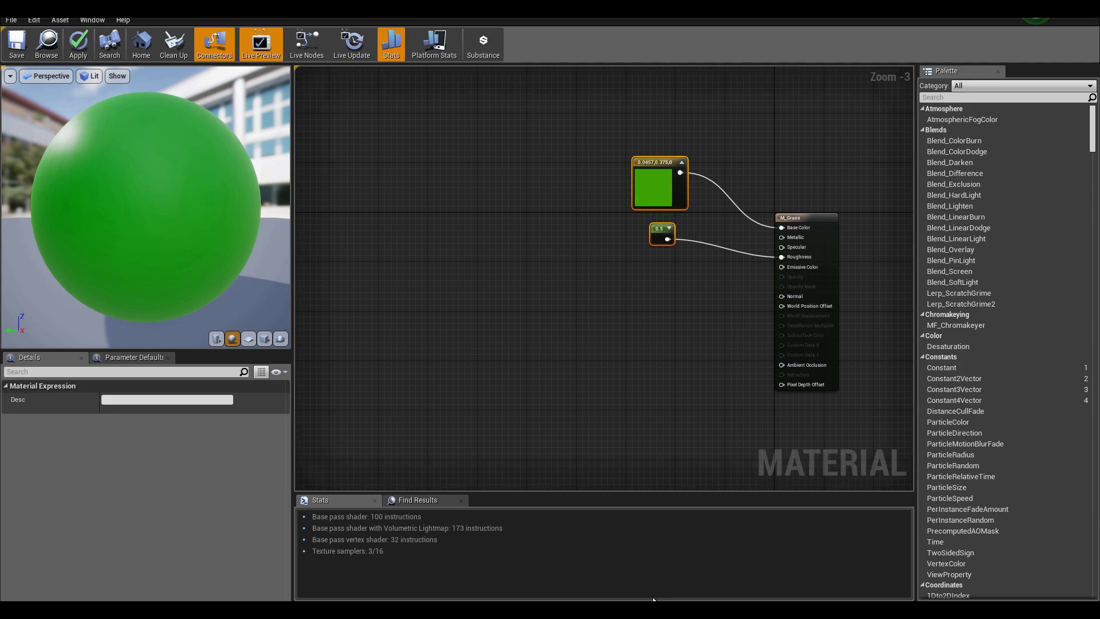
# Switch to the ContentExamples project and open the material used by the boxes in the 1.11 "Lock the objects pivot points" display.
pyautogui.moveTo(652, 591)
pyautogui.click(685, 555)
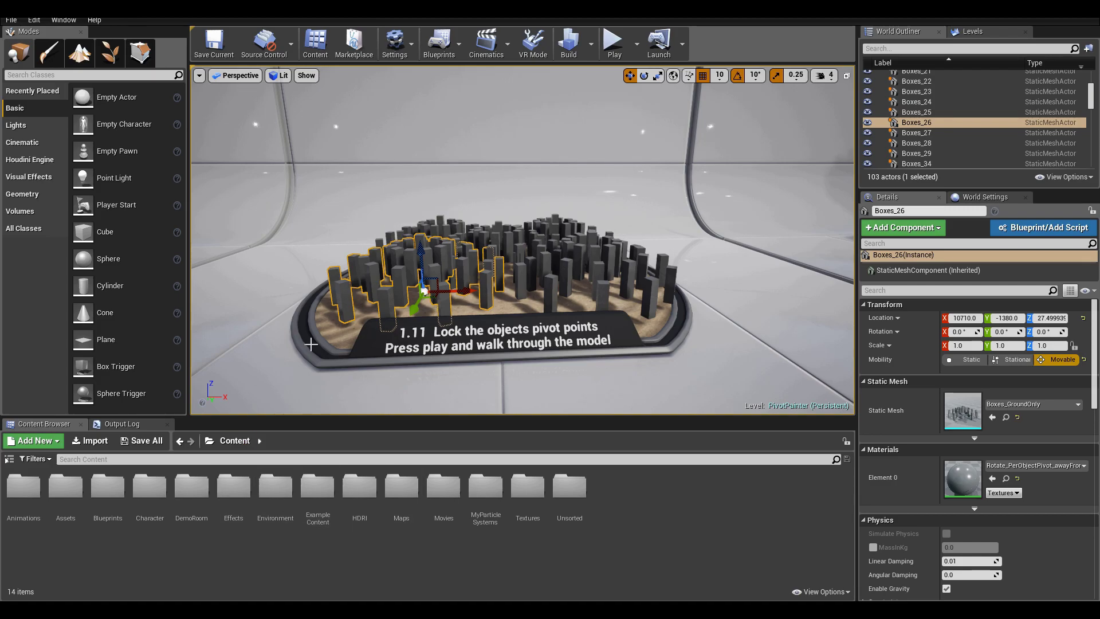
pyautogui.moveTo(459, 206); pyautogui.dragTo(424, 199, button='right')
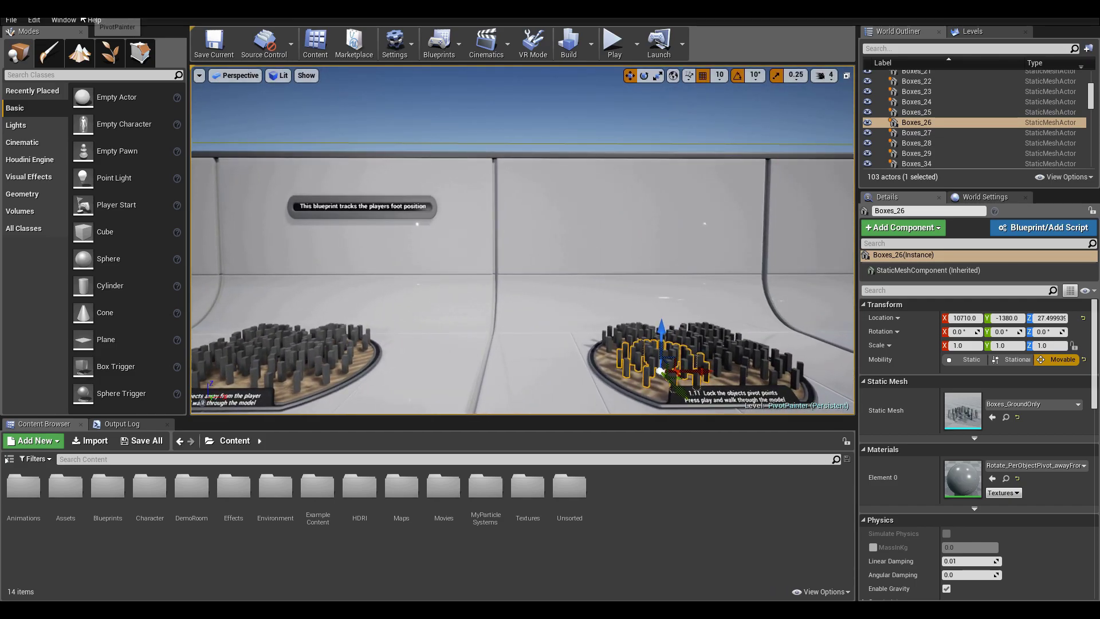
pyautogui.moveTo(576, 264); pyautogui.dragTo(648, 247, button='right')
pyautogui.press('f')
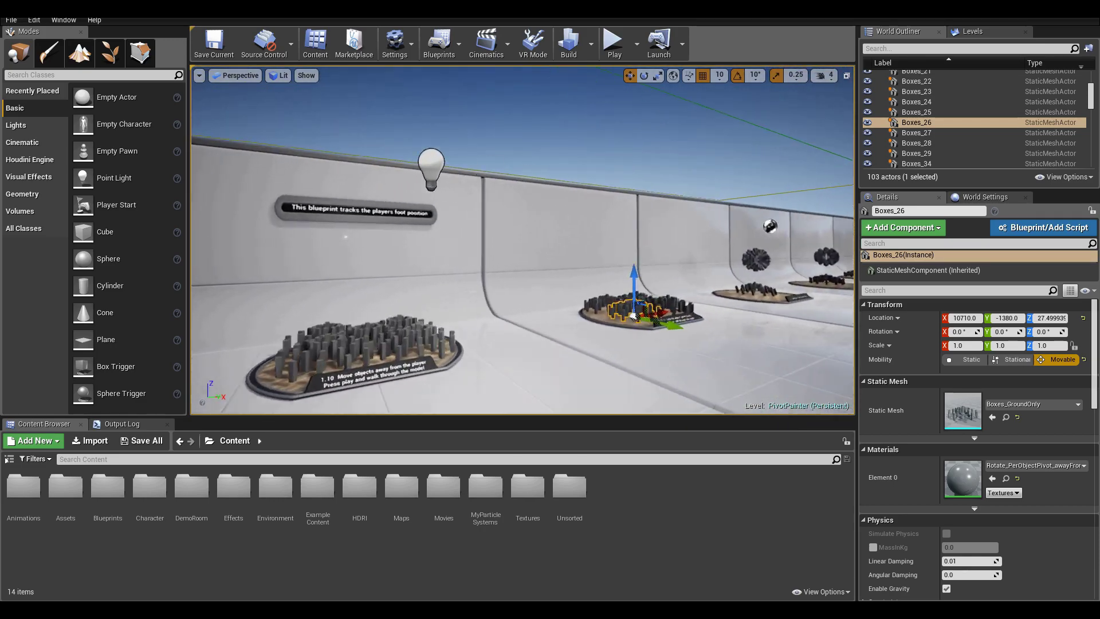
pyautogui.moveTo(548, 253); pyautogui.dragTo(548, 268, button='right')
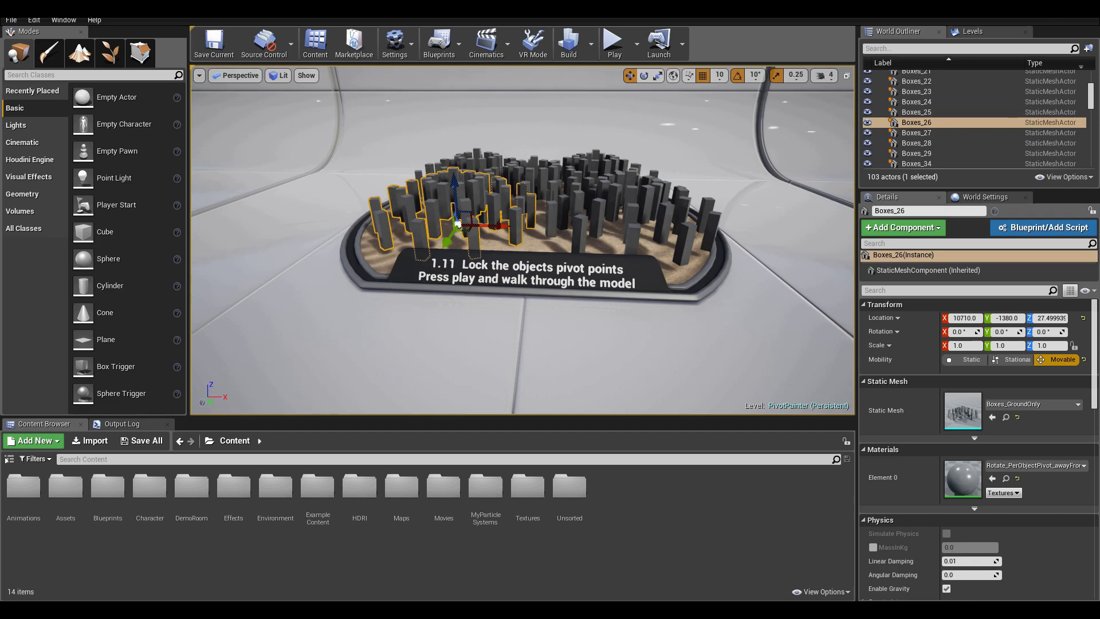
pyautogui.doubleClick(963, 481)
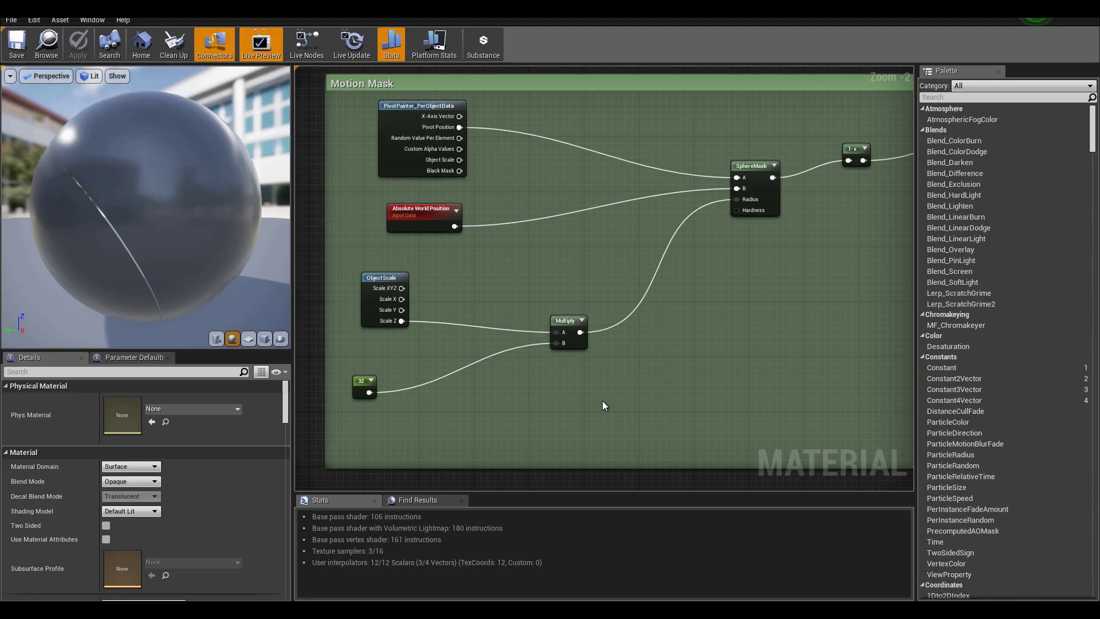
# Examine the example material's graph, focusing on the PlayersFootLocation and PivotPainter_PerObjectData nodes and their connections.
pyautogui.moveTo(552, 219); pyautogui.dragTo(621, 358, button='right')
pyautogui.scroll(-5, 621, 359)
pyautogui.moveTo(798, 314); pyautogui.dragTo(736, 327, button='right')
pyautogui.scroll(3, 469, 239)
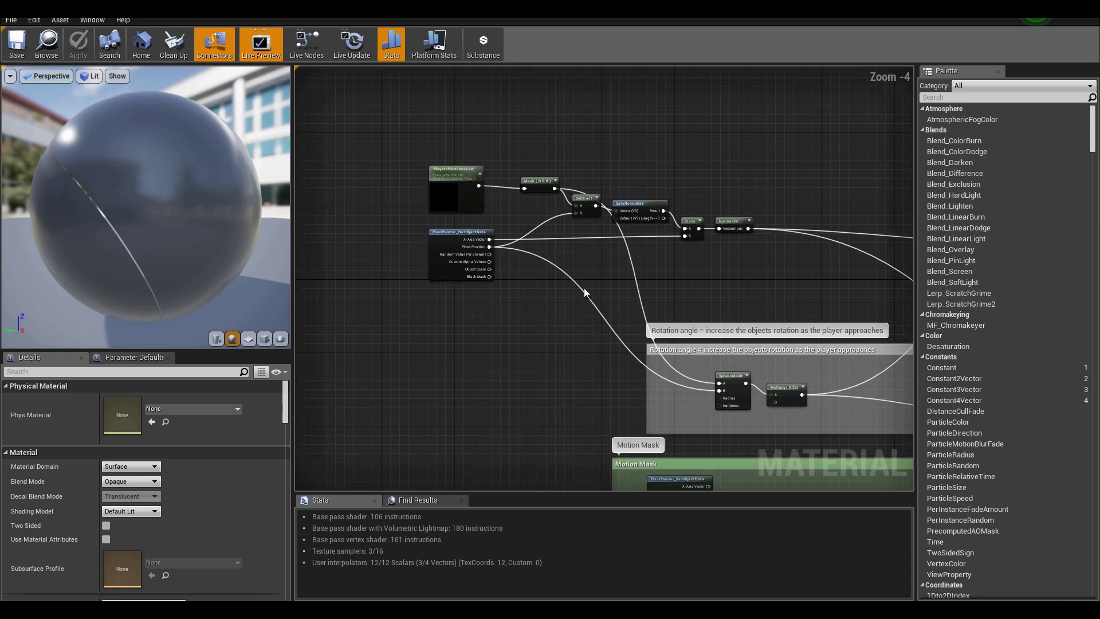
pyautogui.moveTo(574, 246)
pyautogui.mouseDown(button='right')
pyautogui.moveTo(550, 224)
pyautogui.moveTo(588, 256)
pyautogui.mouseUp(button='right')
pyautogui.click(415, 269)
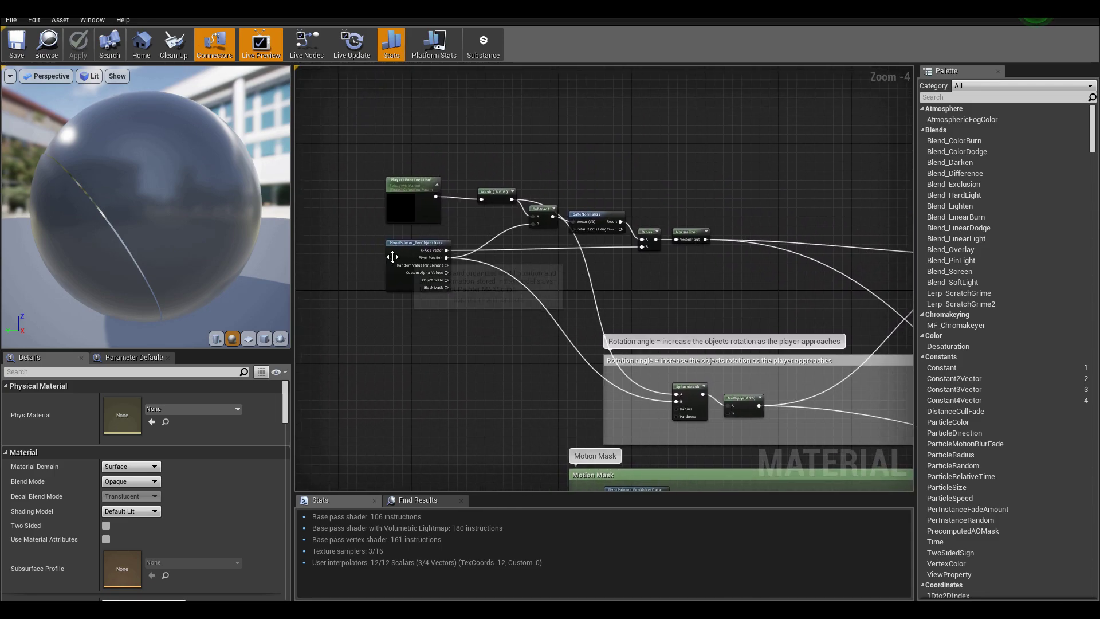
pyautogui.scroll(3, 342, 272)
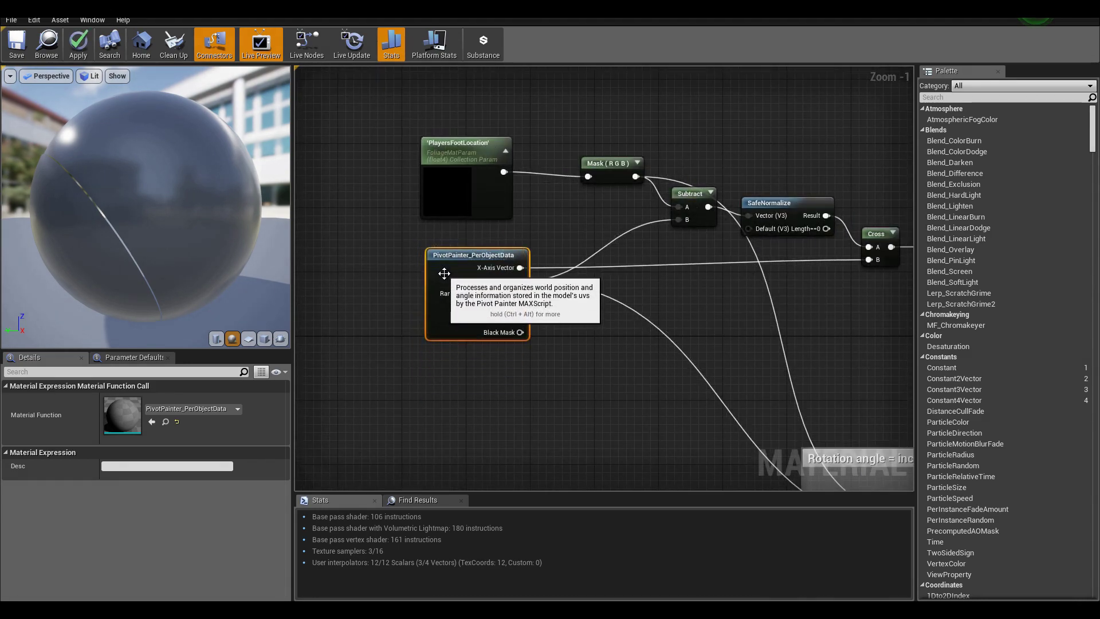
pyautogui.moveTo(453, 279); pyautogui.dragTo(425, 286)
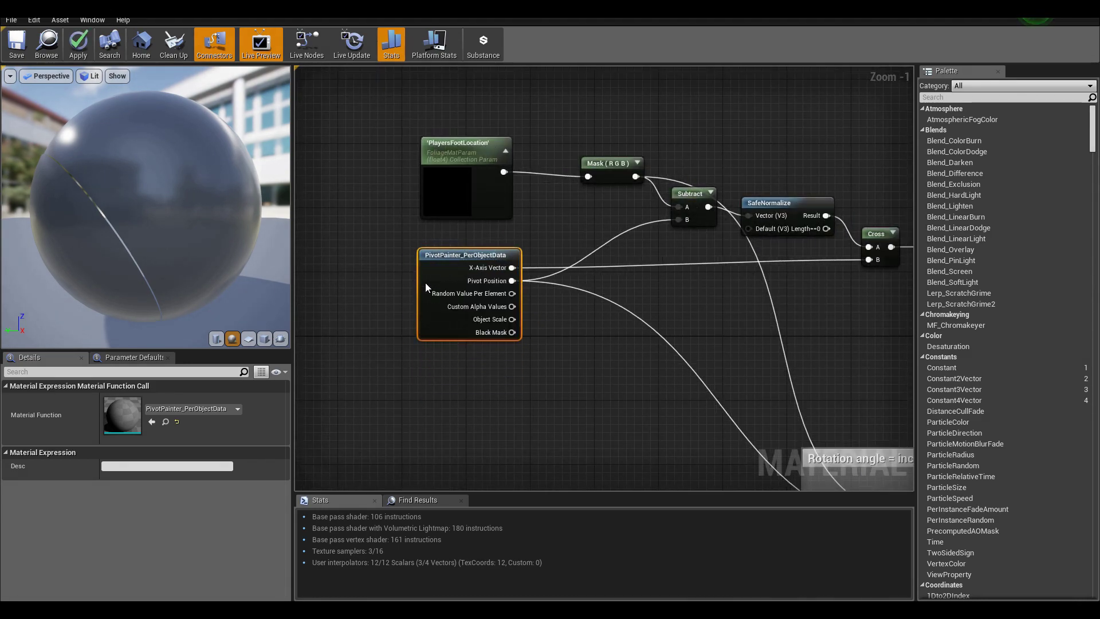
pyautogui.moveTo(492, 213); pyautogui.dragTo(479, 248, button='right')
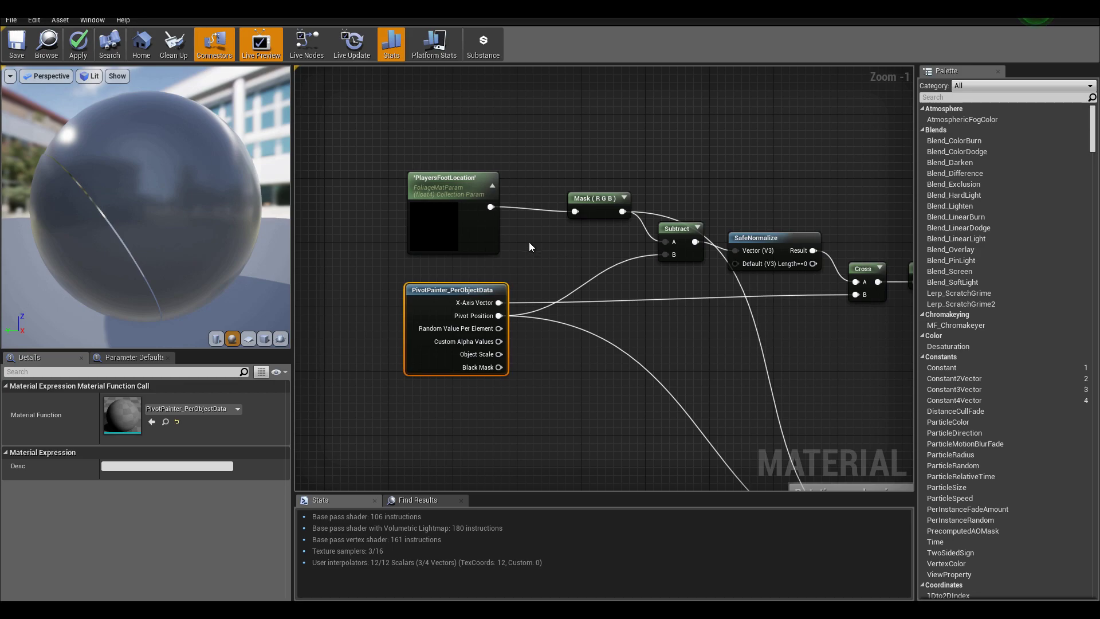
pyautogui.moveTo(534, 270); pyautogui.dragTo(530, 211, button='right')
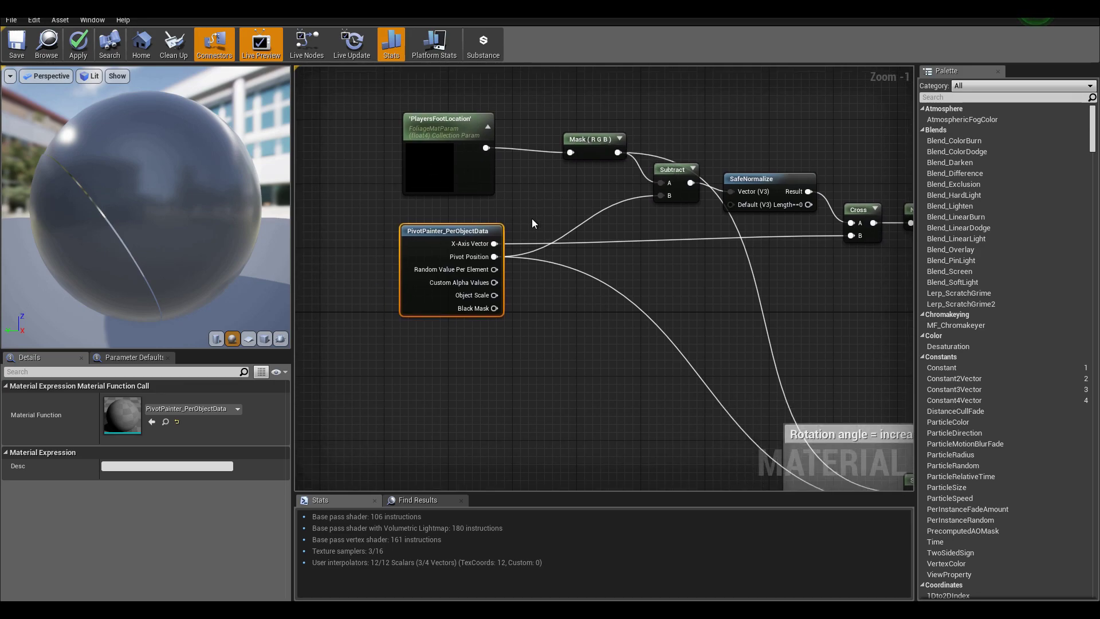
pyautogui.moveTo(425, 230); pyautogui.dragTo(429, 278)
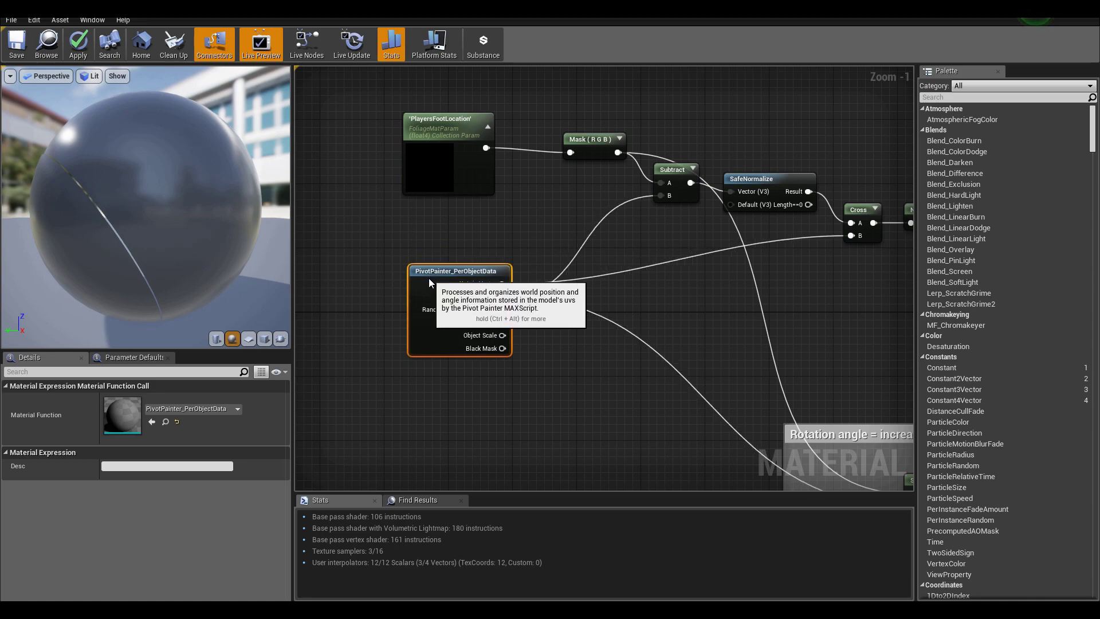
pyautogui.moveTo(561, 229)
pyautogui.mouseDown(button='right')
pyautogui.moveTo(560, 141)
pyautogui.moveTo(562, 208)
pyautogui.mouseUp(button='right')
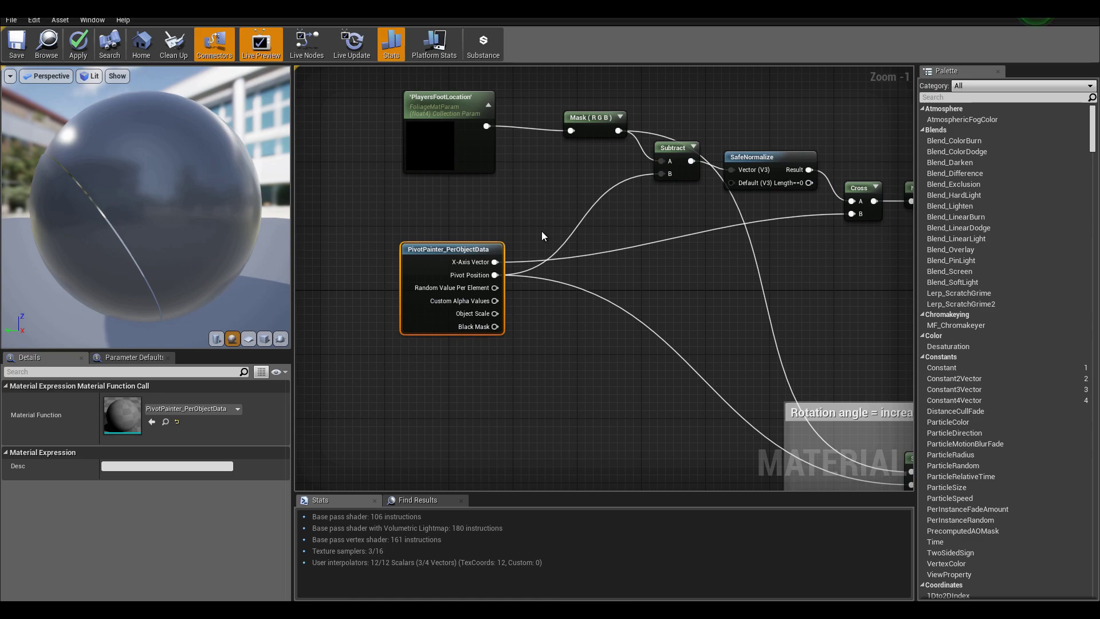
pyautogui.moveTo(610, 241)
pyautogui.mouseDown(button='right')
pyautogui.moveTo(528, 230)
pyautogui.moveTo(622, 224)
pyautogui.mouseUp(button='right')
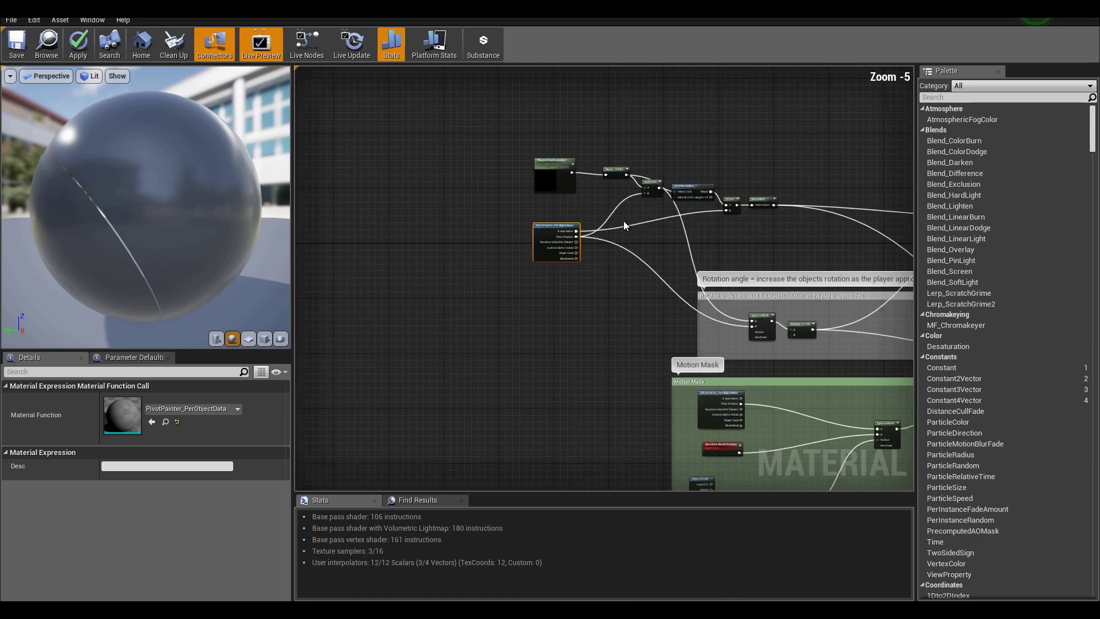
# Copy the example's node network with its comment groups, without the final material node, and paste it into M_Grass.
pyautogui.scroll(-2, 623, 221)
pyautogui.moveTo(627, 222); pyautogui.dragTo(565, 210, button='right')
pyautogui.moveTo(375, 94); pyautogui.dragTo(864, 433)
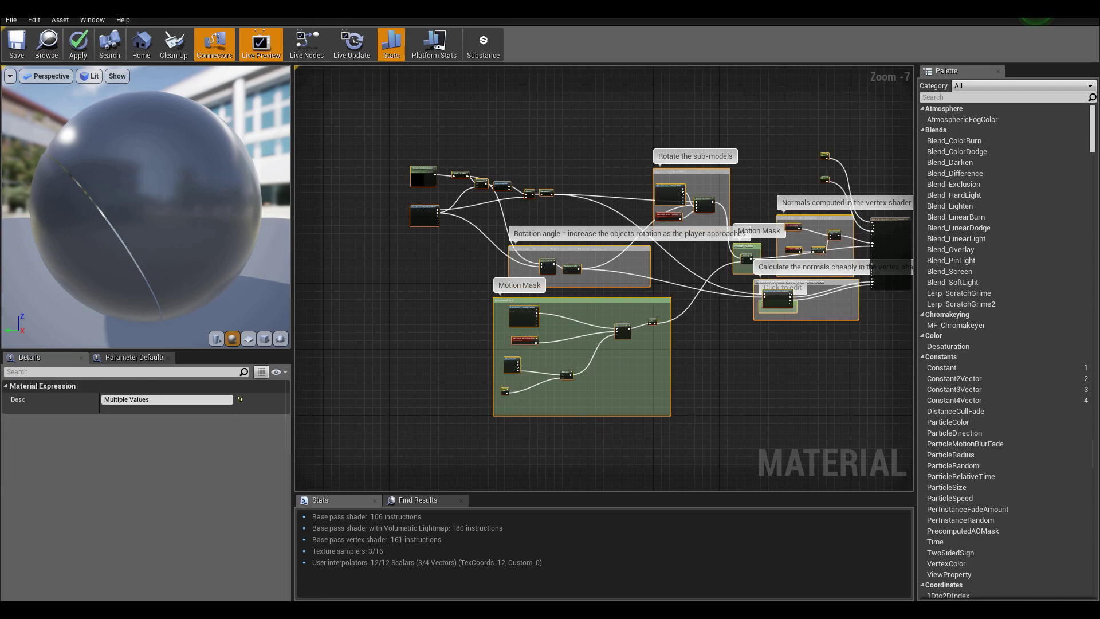
pyautogui.moveTo(646, 609)
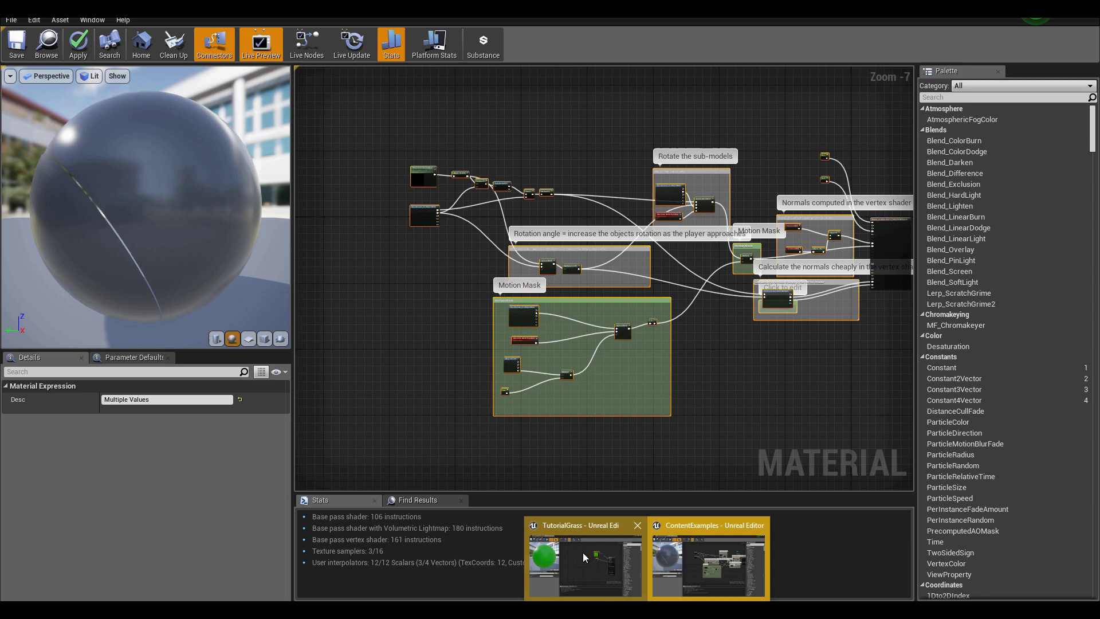
pyautogui.click(583, 552)
pyautogui.moveTo(492, 273); pyautogui.dragTo(837, 199, button='right')
pyautogui.scroll(-3, 658, 300)
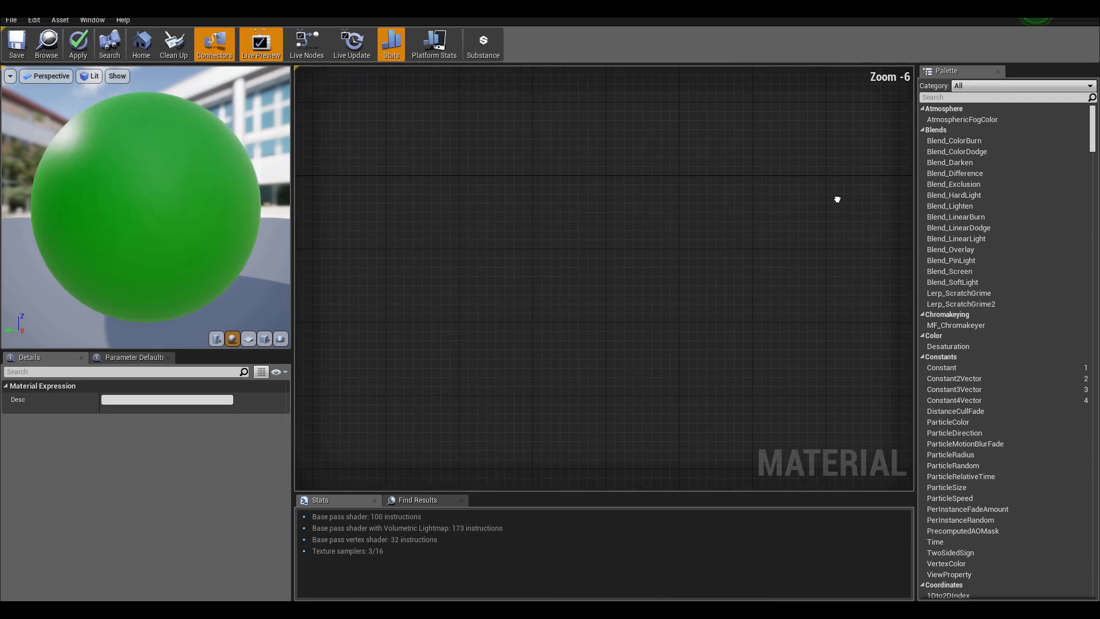
pyautogui.hotkey('ctrl', 'v')
pyautogui.click(566, 233)
# Delete the pasted 0.1 and 0.2 constants and the "Normals computed in the vertex shader" group from M_Grass.
pyautogui.moveTo(716, 111); pyautogui.dragTo(646, 140, button='right')
pyautogui.click(687, 265)
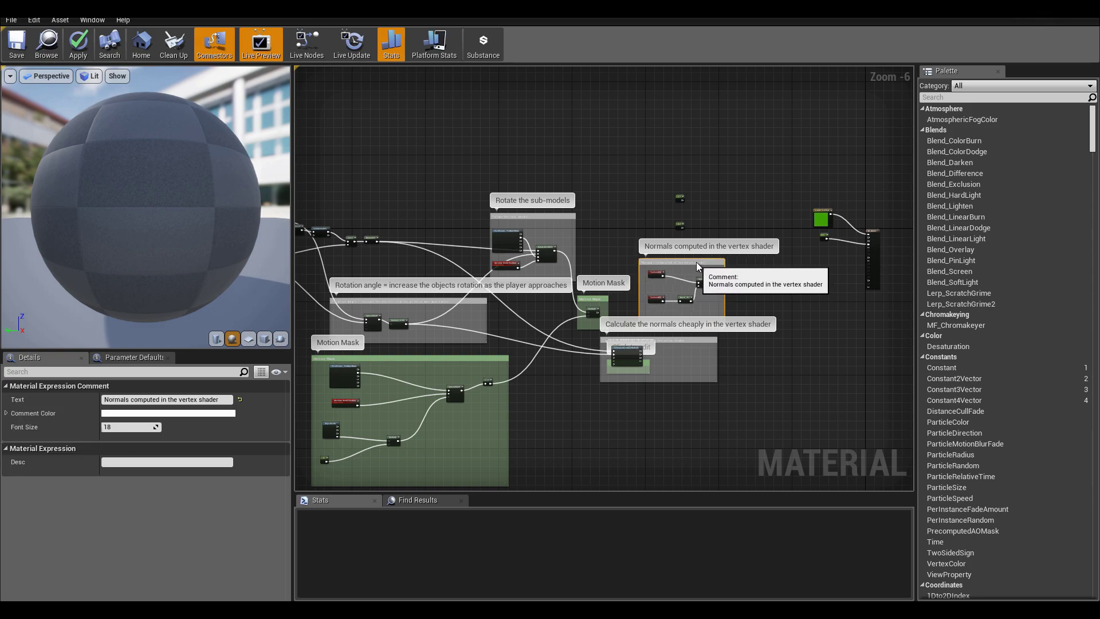
pyautogui.scroll(5, 695, 264)
pyautogui.click(694, 265)
pyautogui.moveTo(694, 266); pyautogui.dragTo(695, 326, button='right')
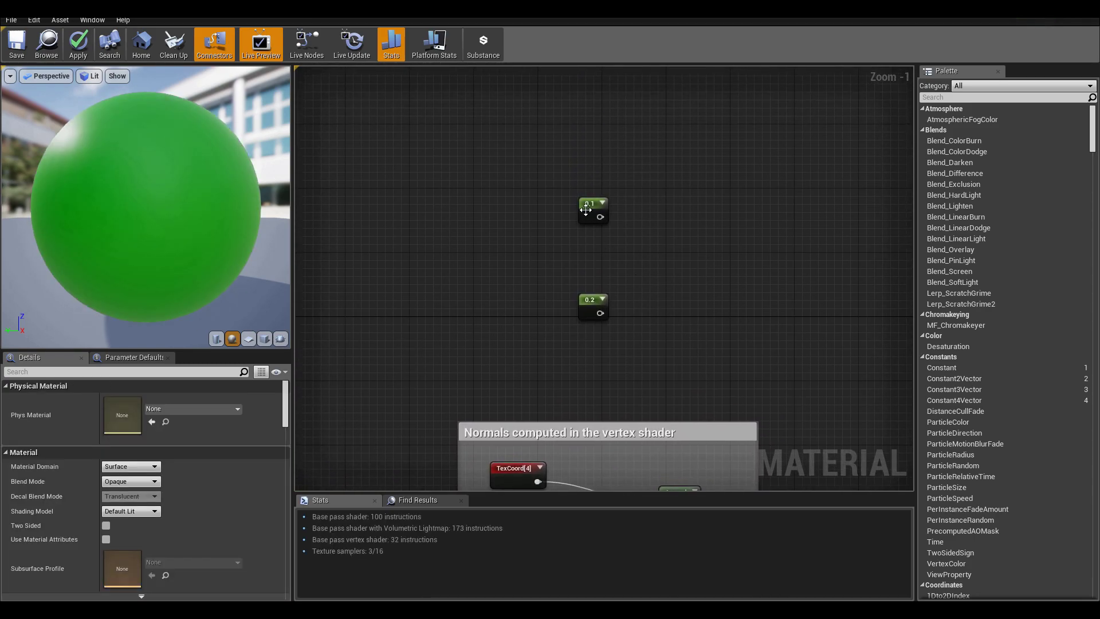
pyautogui.moveTo(550, 184); pyautogui.dragTo(669, 370)
pyautogui.press('Delete')
pyautogui.moveTo(626, 343); pyautogui.dragTo(643, 155, button='right')
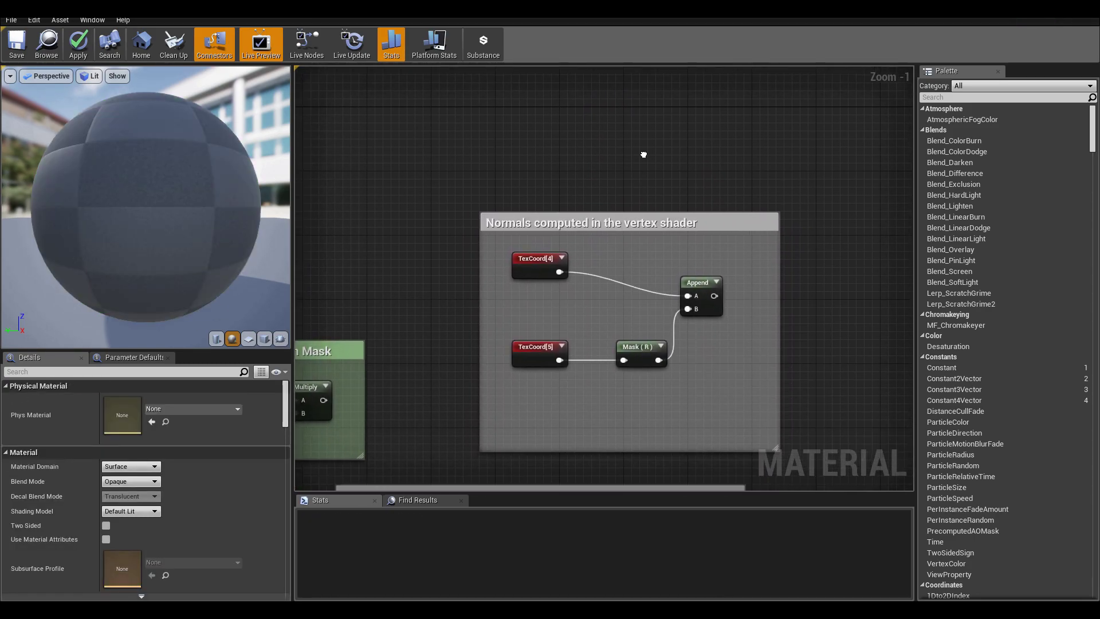
pyautogui.moveTo(512, 233); pyautogui.dragTo(824, 466)
pyautogui.press('Delete')
# Delete the PlayersFootLocation node feeding the RGB mask and the PivotPainter_PerObjectData node below it at the start of the graph.
pyautogui.scroll(-2, 729, 246)
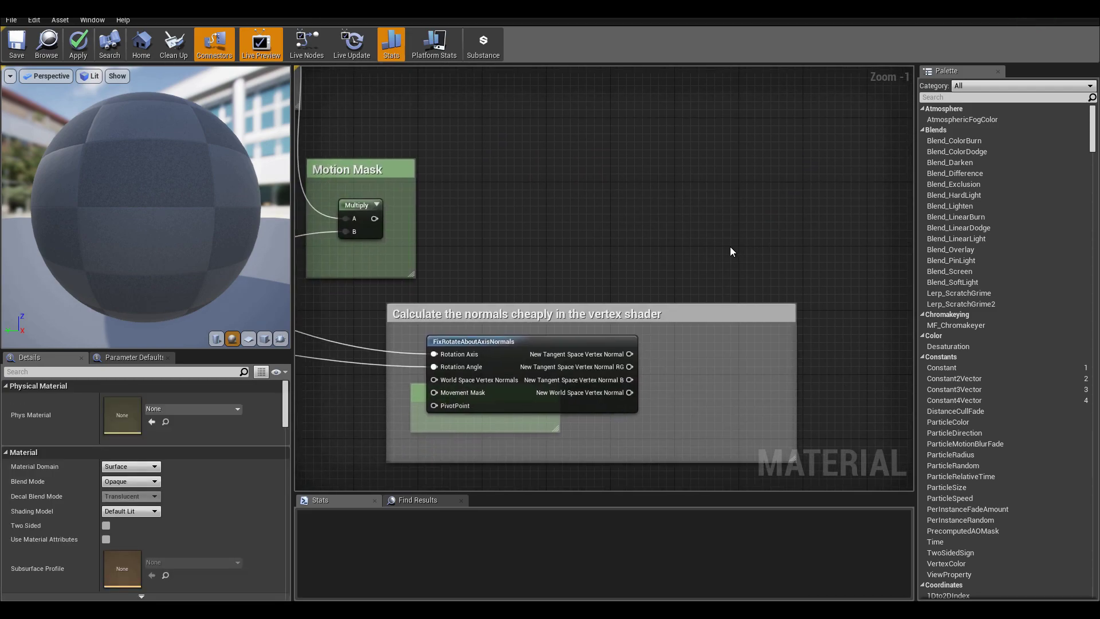
pyautogui.moveTo(660, 250); pyautogui.dragTo(716, 263, button='right')
pyautogui.moveTo(379, 357); pyautogui.dragTo(613, 356, button='right')
pyautogui.scroll(-4, 613, 355)
pyautogui.moveTo(563, 305); pyautogui.dragTo(729, 335, button='right')
pyautogui.scroll(3, 525, 339)
pyautogui.moveTo(494, 312); pyautogui.dragTo(577, 346, button='right')
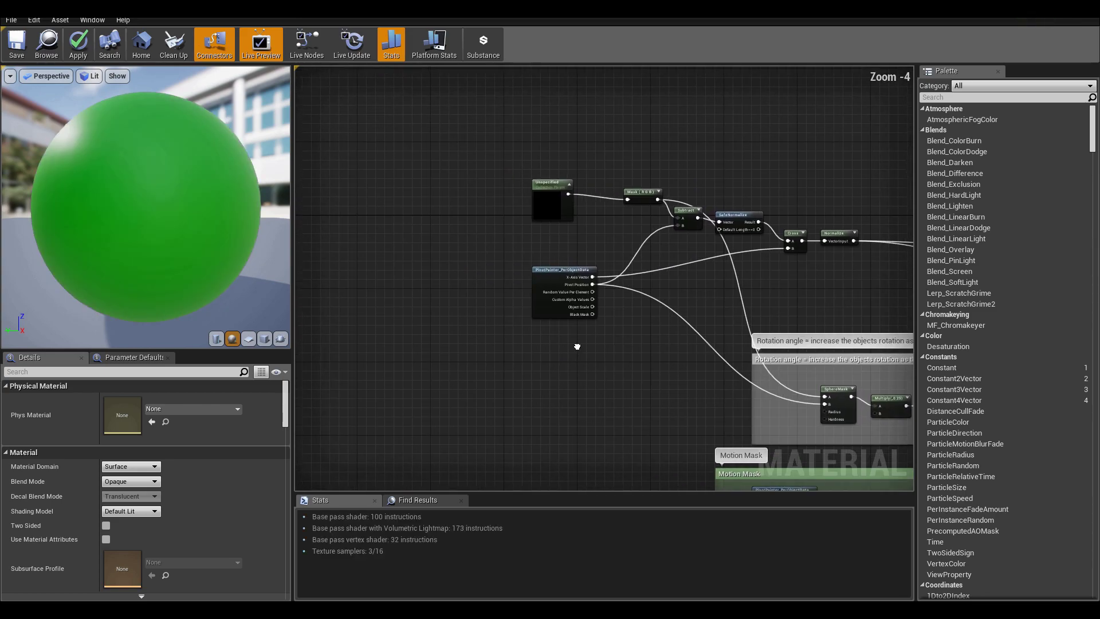
pyautogui.click(540, 284)
pyautogui.moveTo(679, 282); pyautogui.dragTo(620, 273, button='right')
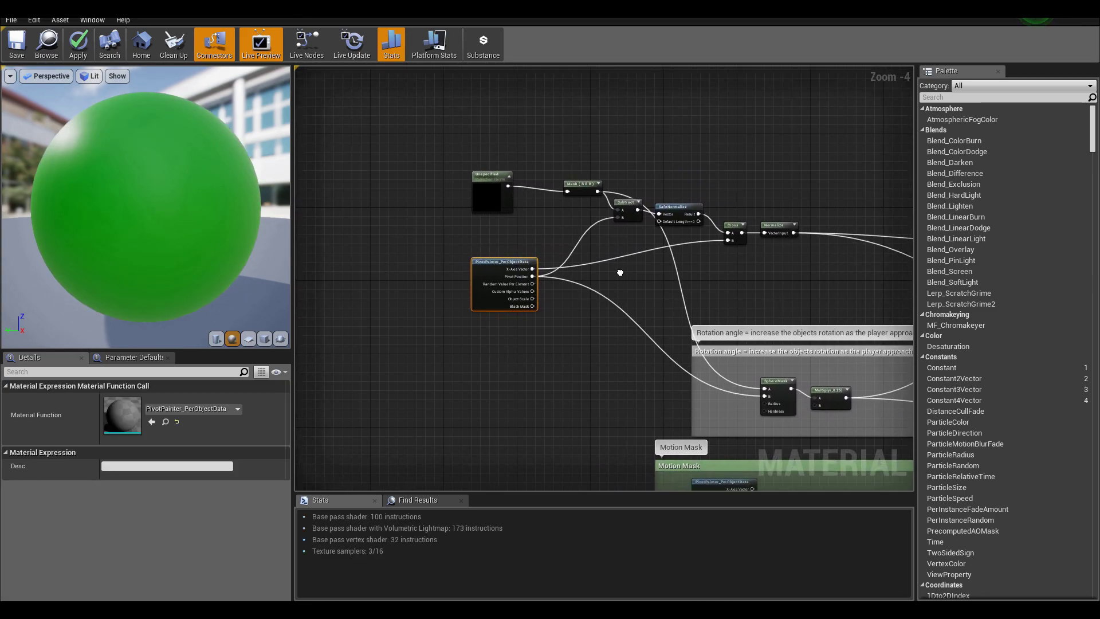
pyautogui.click(494, 203)
pyautogui.press('Delete')
pyautogui.moveTo(511, 237); pyautogui.dragTo(487, 182, button='right')
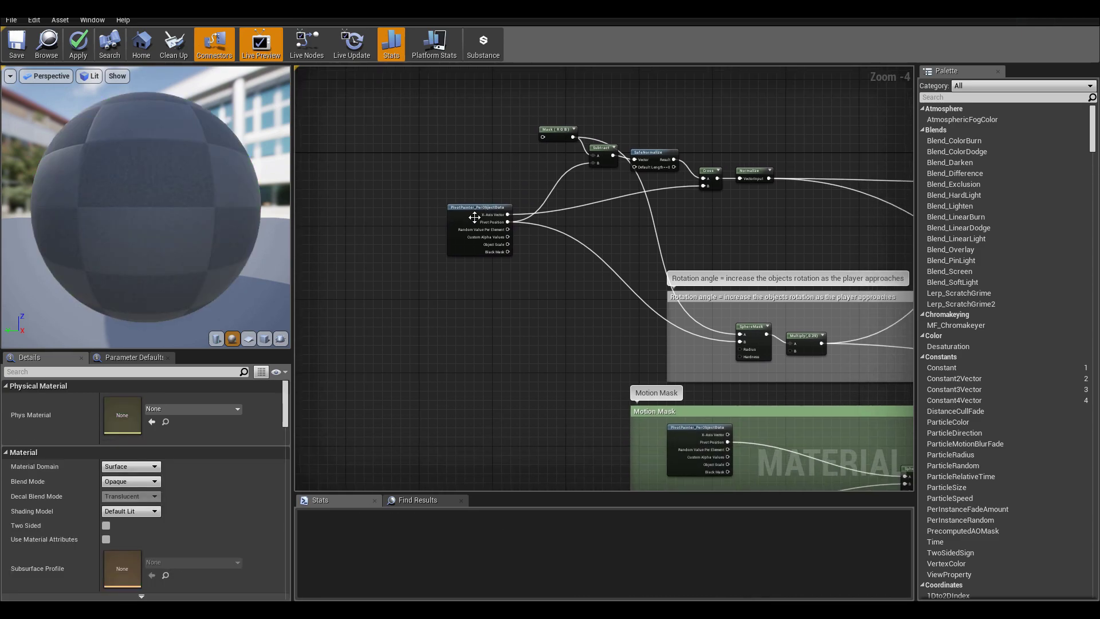
pyautogui.click(458, 244)
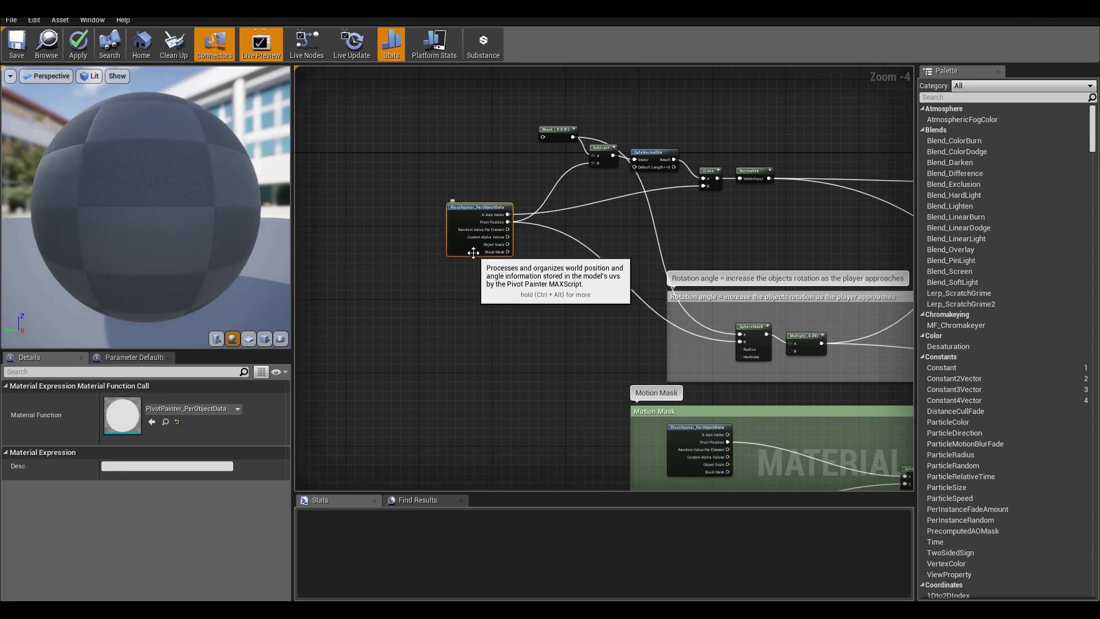
pyautogui.press('Delete')
# Place two Texture Sample nodes near the graph's start, using TallGrass01_027_Xaxis_Xextent in the upper one and TallGrass01_027_PivotPoint_Index_HDR in the lower one.
pyautogui.moveTo(556, 257); pyautogui.dragTo(530, 297, button='right')
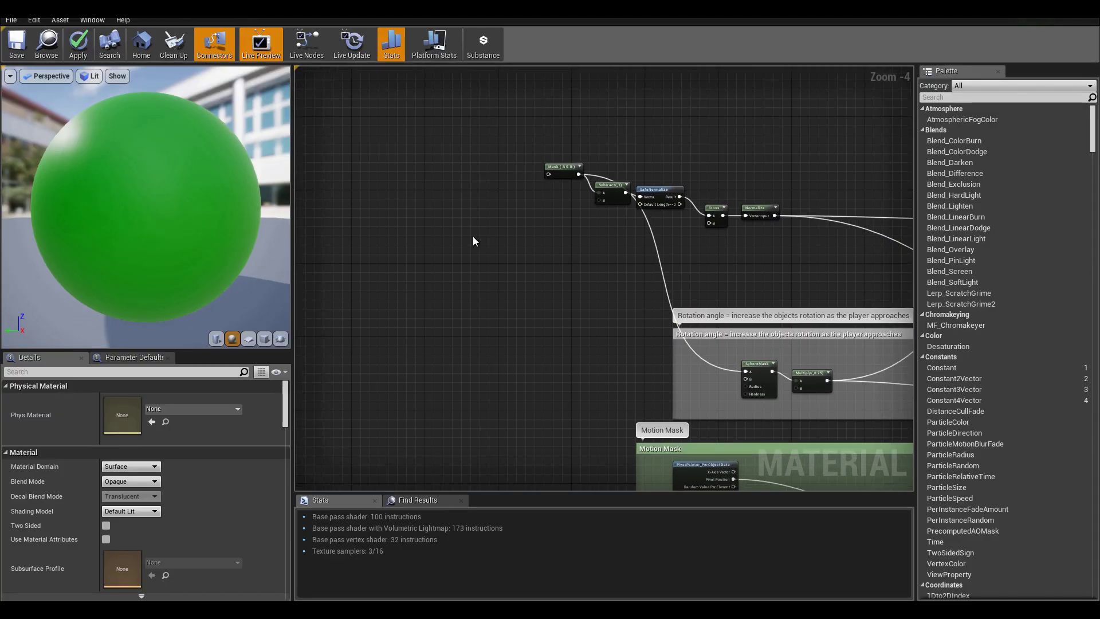
pyautogui.click(473, 236)
pyautogui.click(470, 322)
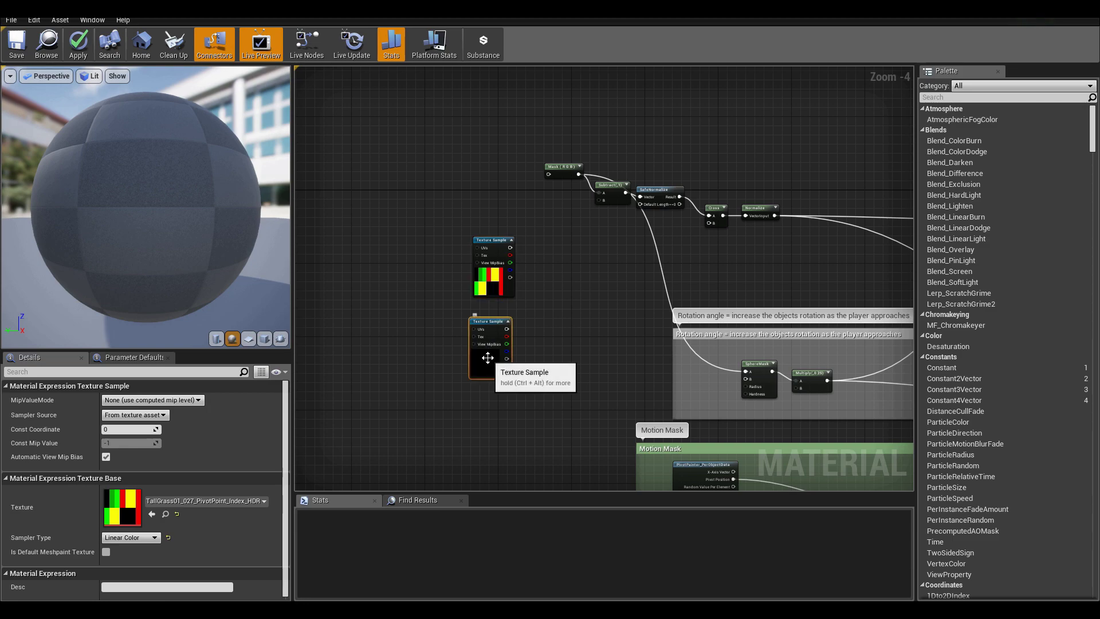
pyautogui.click(490, 290)
pyautogui.click(197, 501)
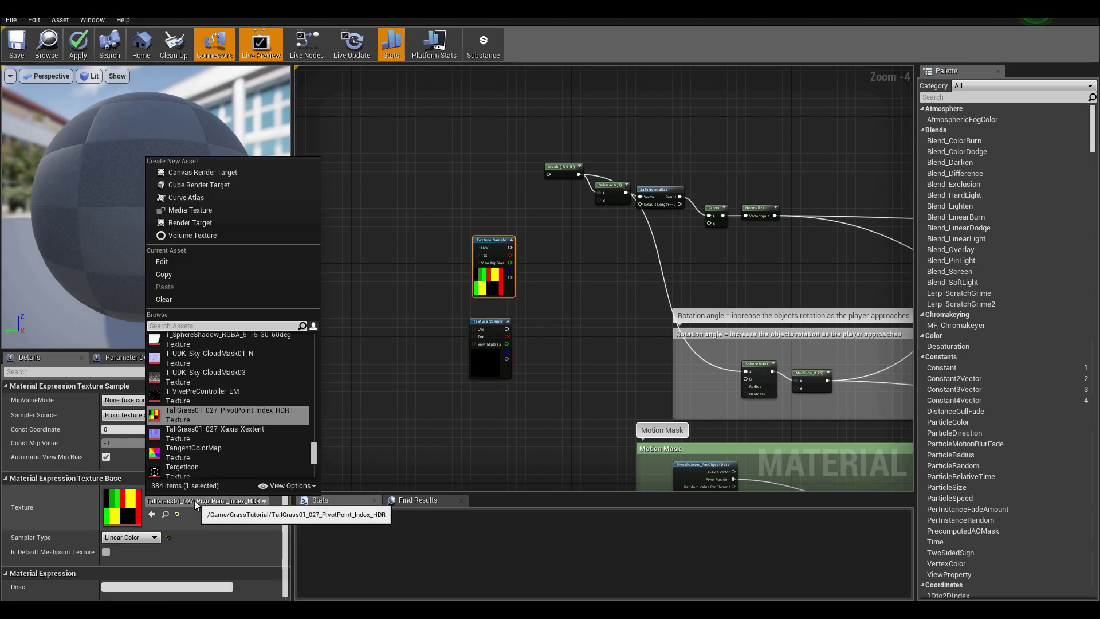
pyautogui.click(184, 435)
pyautogui.moveTo(485, 289); pyautogui.dragTo(535, 353)
pyautogui.scroll(3, 470, 304)
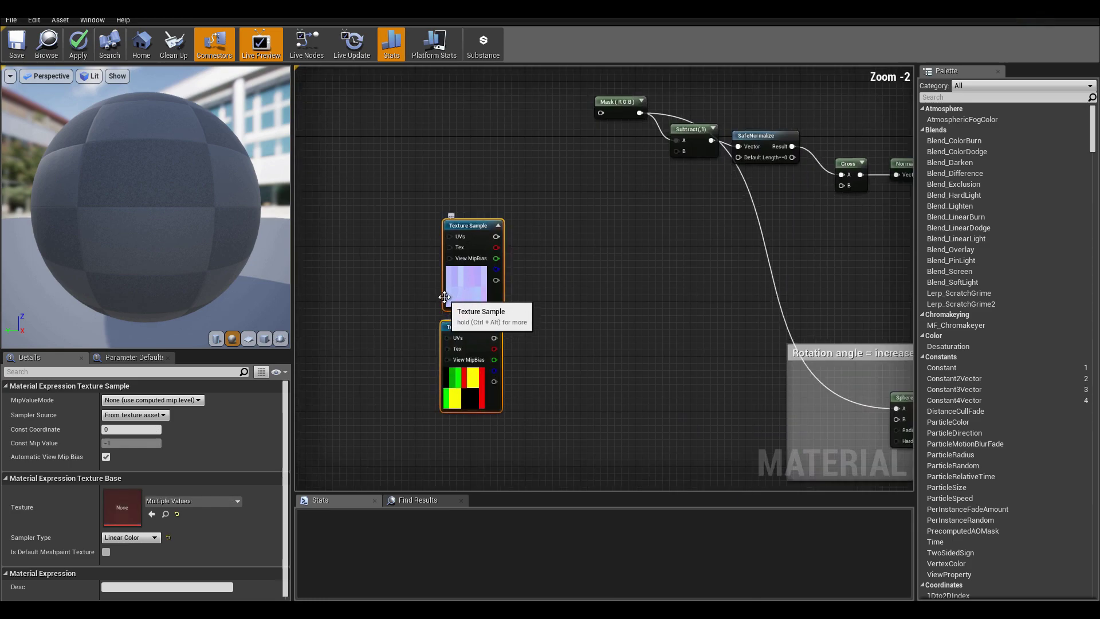
pyautogui.moveTo(422, 256); pyautogui.dragTo(481, 280, button='right')
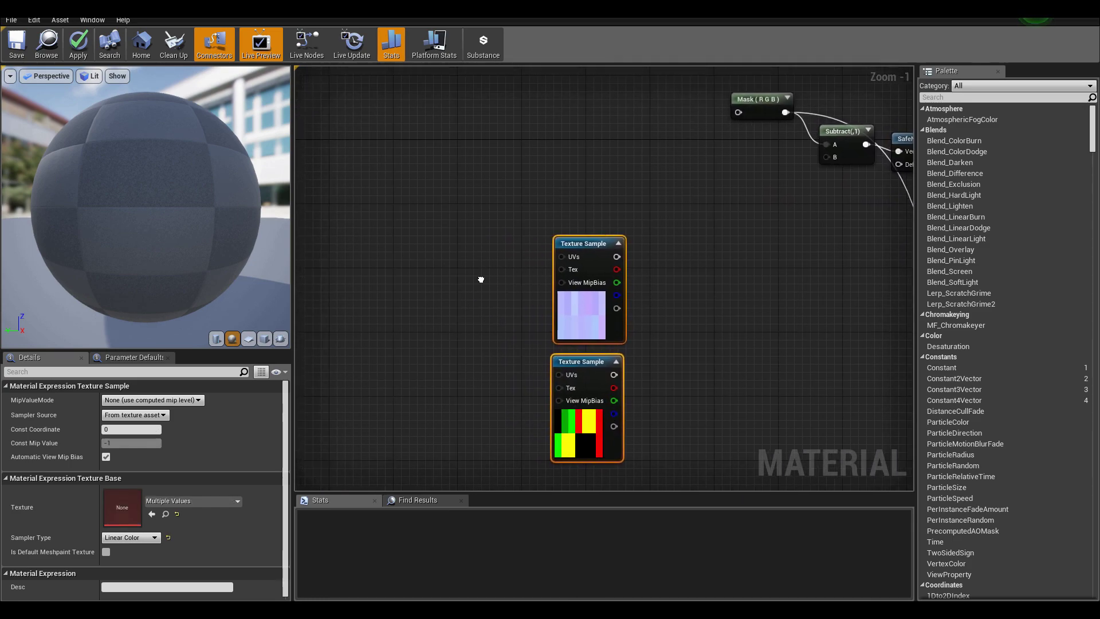
# Add a TextureCoordinate node with coordinate index 1 and connect it to the UVs of the Xaxis_Xextent texture sample.
pyautogui.rightClick(414, 246)
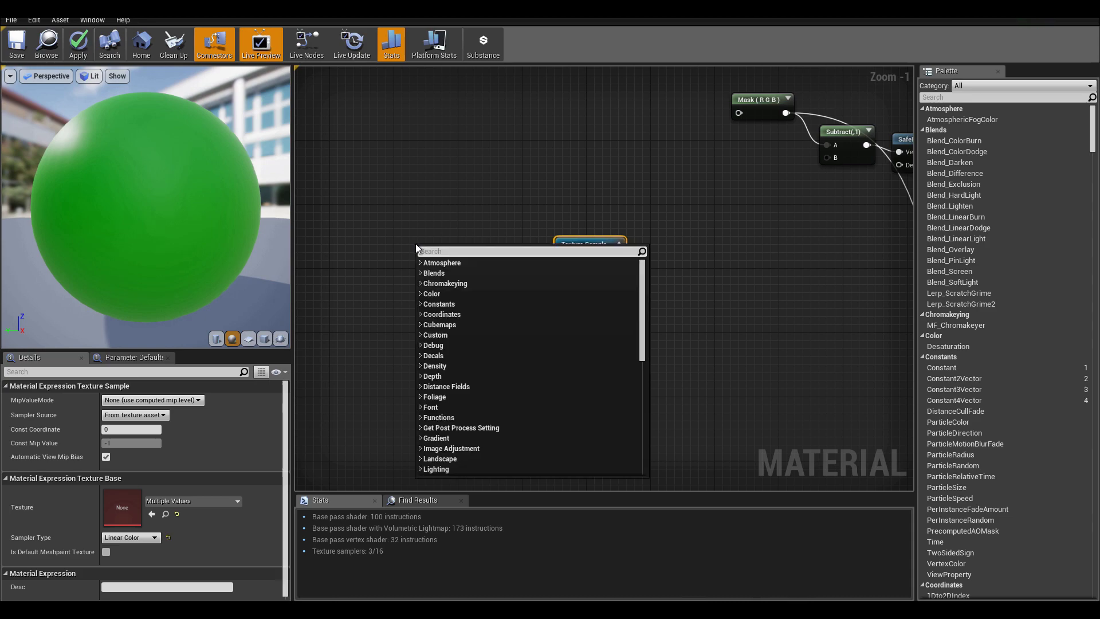
pyautogui.write('coor')
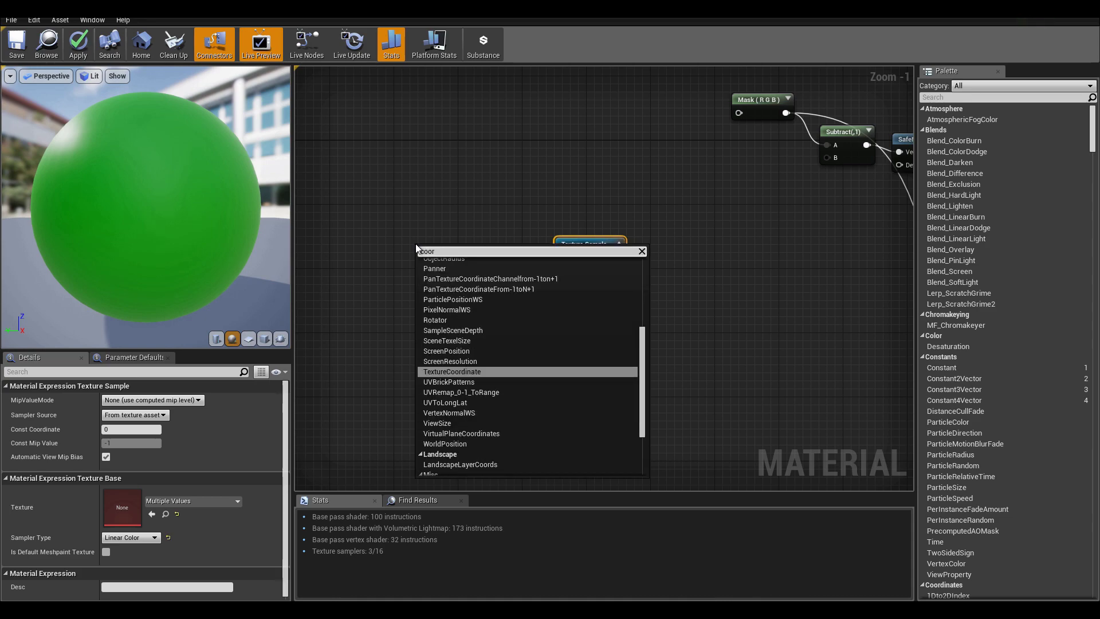
pyautogui.press('Return')
pyautogui.moveTo(439, 251); pyautogui.dragTo(580, 259)
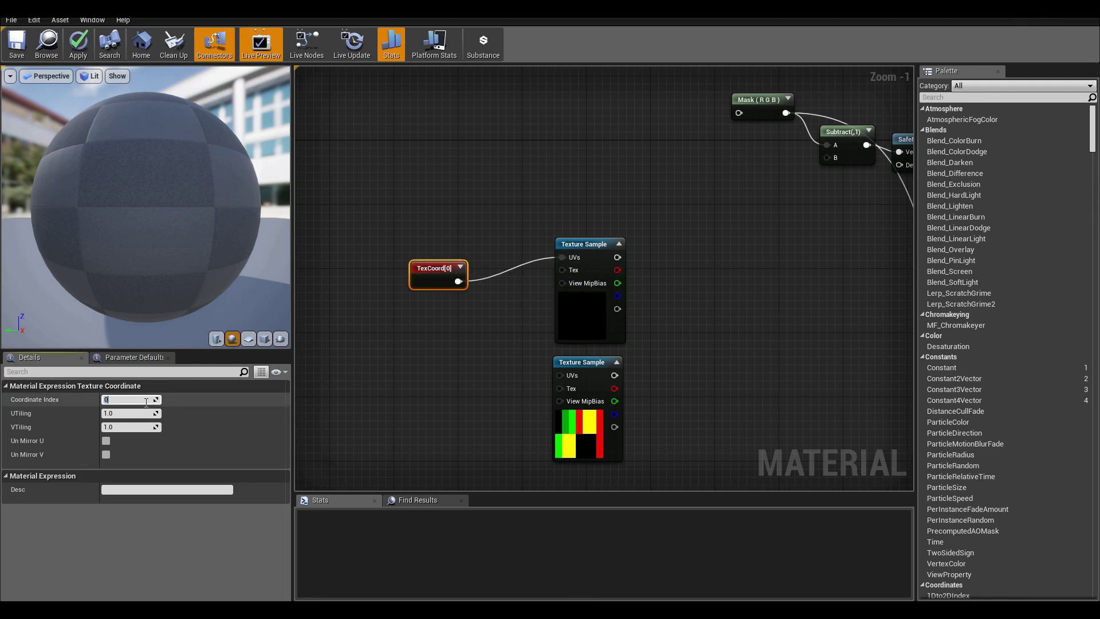
pyautogui.moveTo(433, 274); pyautogui.dragTo(450, 258)
# Duplicate the TexCoord[1] node and connect the copy to the UVs of the PivotPoint_Index_HDR texture sample.
pyautogui.hotkey('ctrl', 'c')
pyautogui.hotkey('ctrl', 'v')
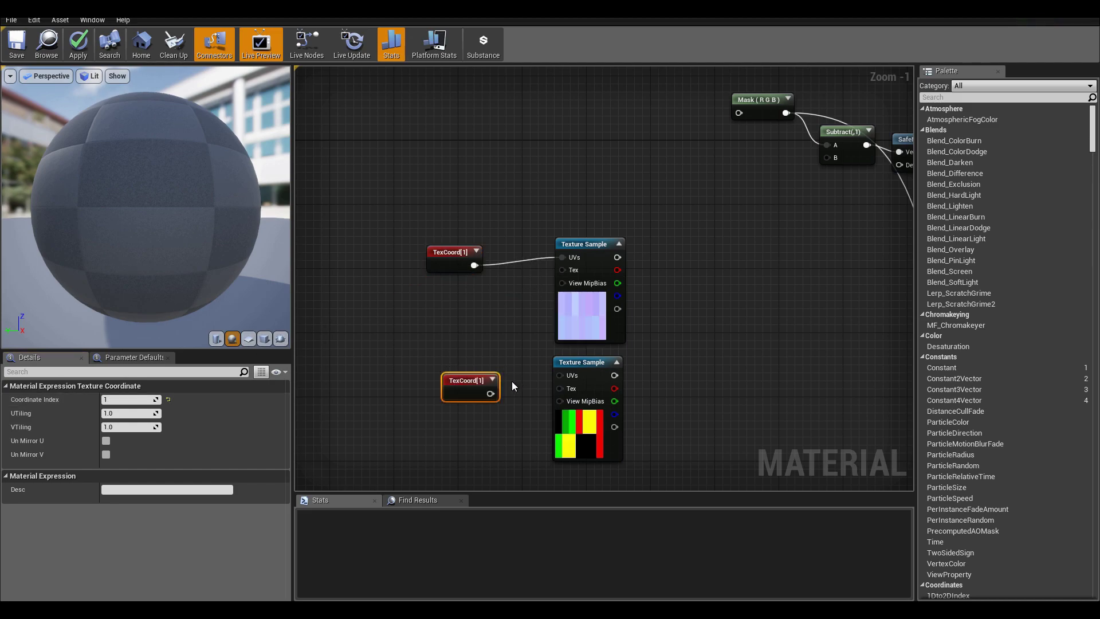
pyautogui.moveTo(566, 379); pyautogui.dragTo(566, 379)
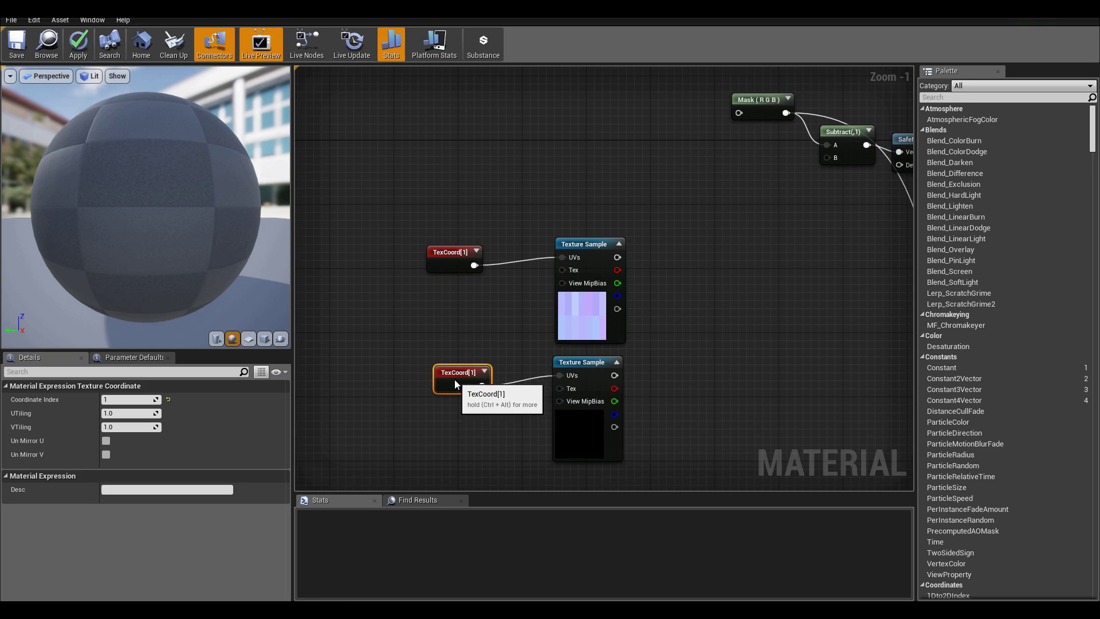
pyautogui.moveTo(455, 379); pyautogui.dragTo(447, 371)
# Tidy the placement of the two TexCoord[1] nodes and their texture samples.
pyautogui.moveTo(666, 313); pyautogui.dragTo(552, 336, button='right')
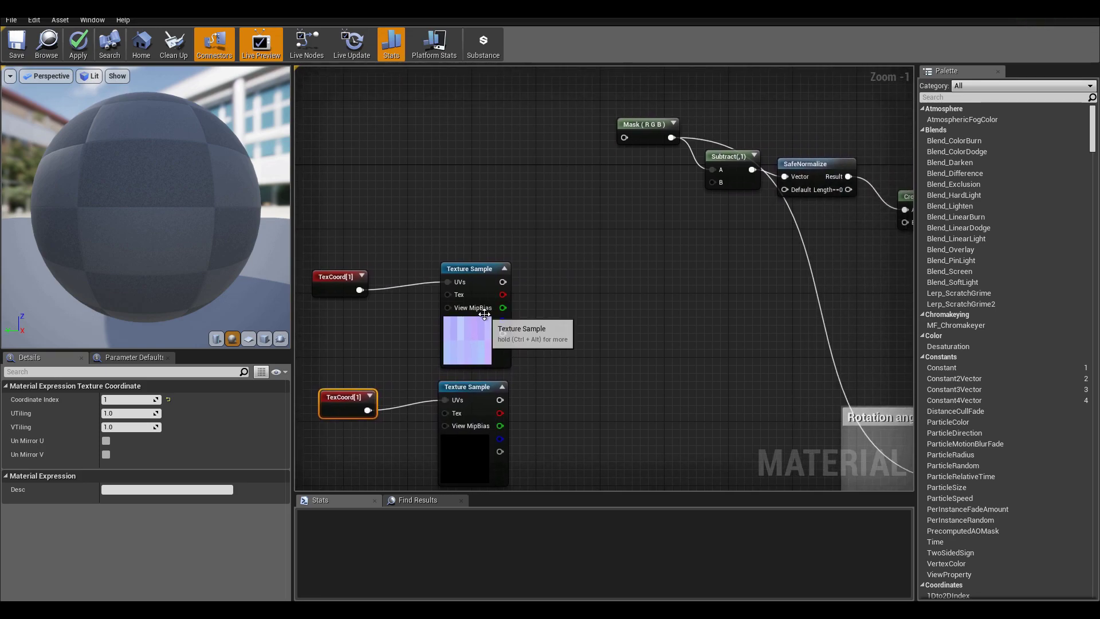
pyautogui.moveTo(344, 261); pyautogui.dragTo(488, 400)
pyautogui.moveTo(488, 394); pyautogui.dragTo(506, 384, button='right')
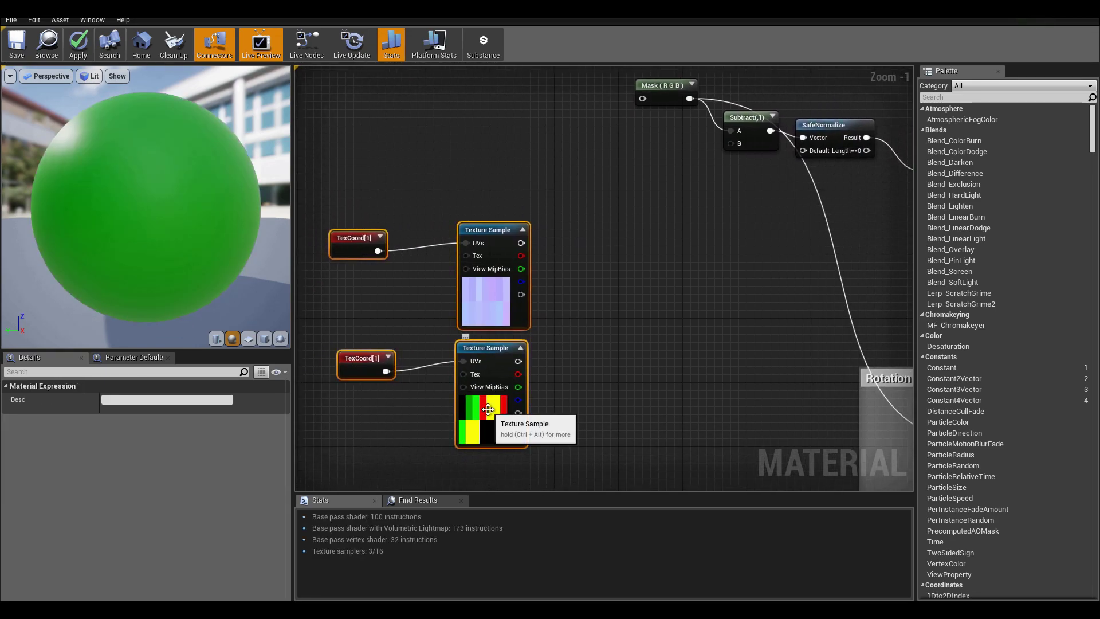
pyautogui.moveTo(358, 250)
pyautogui.mouseDown()
pyautogui.moveTo(373, 249)
pyautogui.moveTo(358, 252)
pyautogui.mouseUp()
pyautogui.click(355, 253)
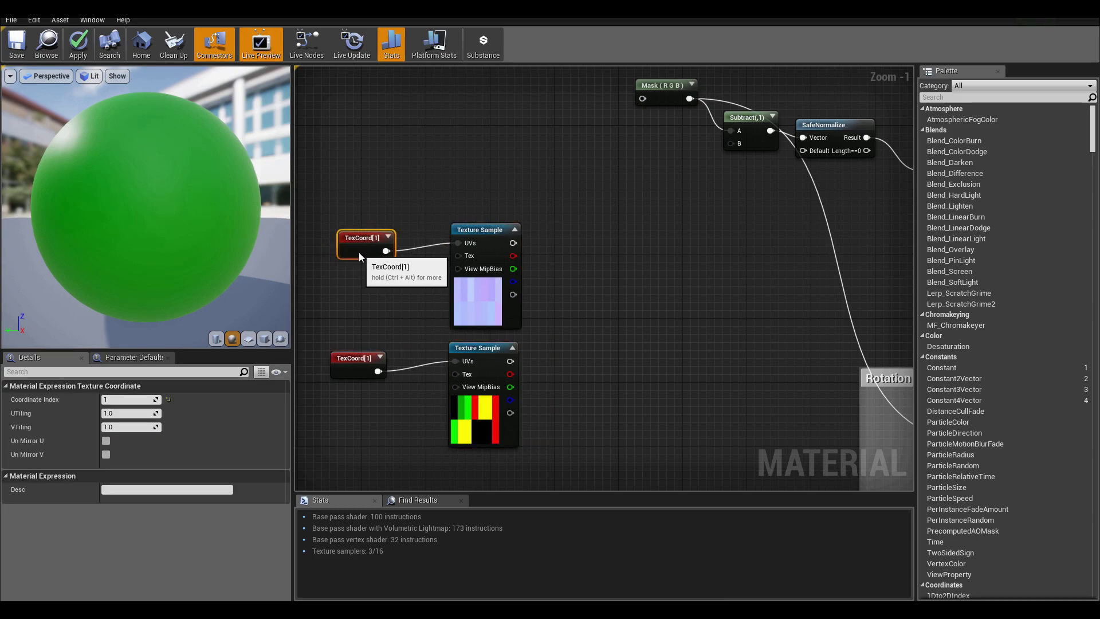
# Add ms_PivotPainter2_DecodeAxisVector to the Xaxis_Xextent sample's RGB output and connect its result to input B of the Cross node.
pyautogui.click(485, 240)
pyautogui.moveTo(651, 221); pyautogui.dragTo(629, 253, button='right')
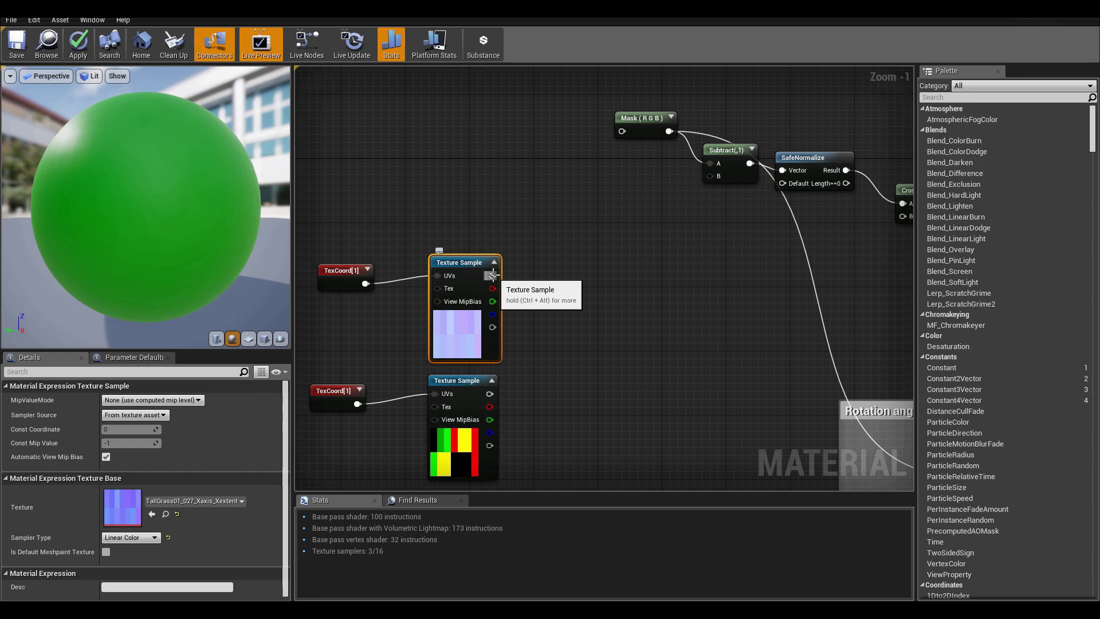
pyautogui.moveTo(492, 276); pyautogui.dragTo(544, 275)
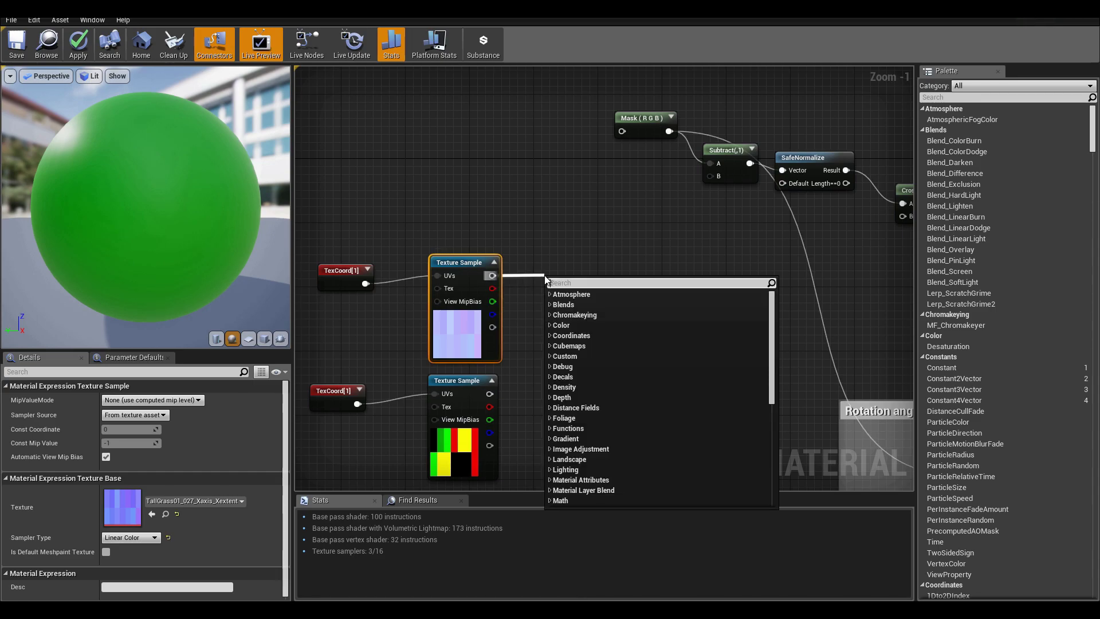
pyautogui.write('decode')
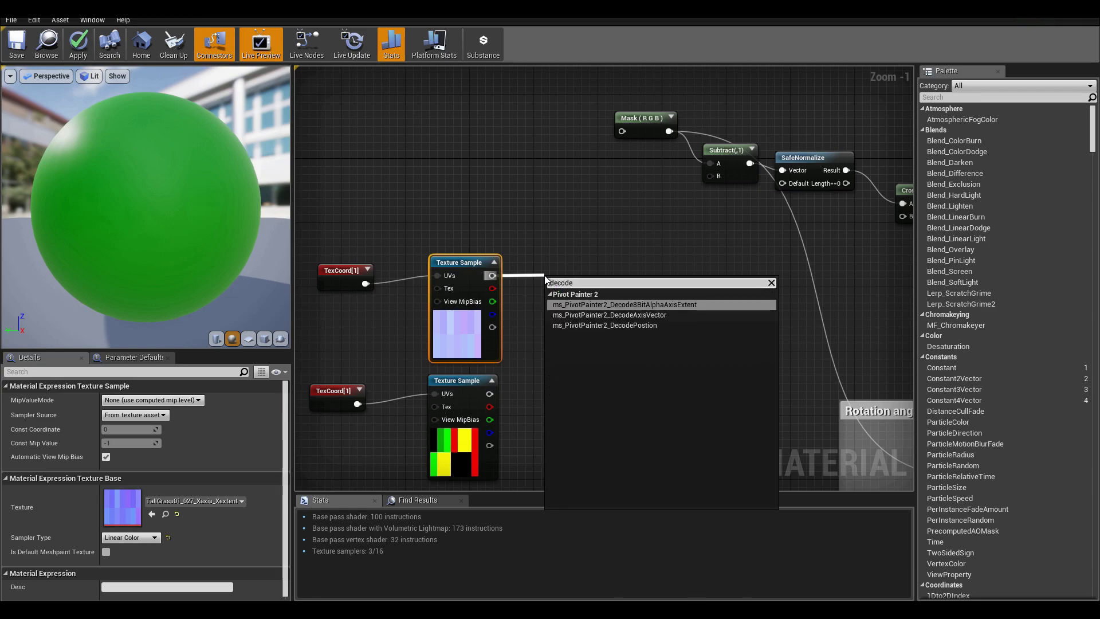
pyautogui.click(630, 316)
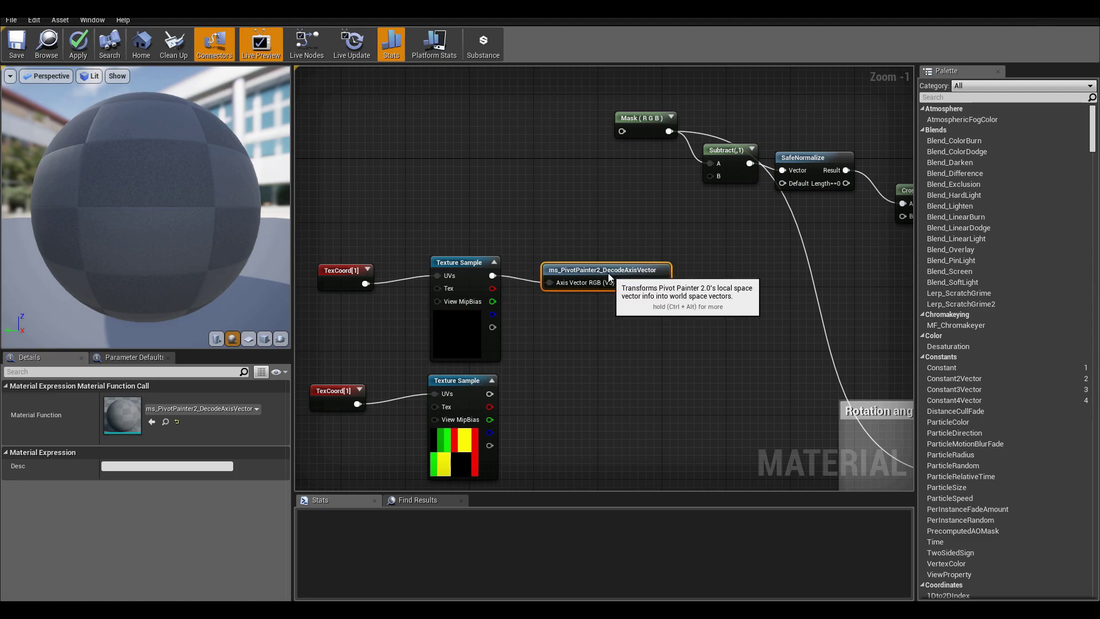
pyautogui.moveTo(704, 226); pyautogui.dragTo(631, 241, button='right')
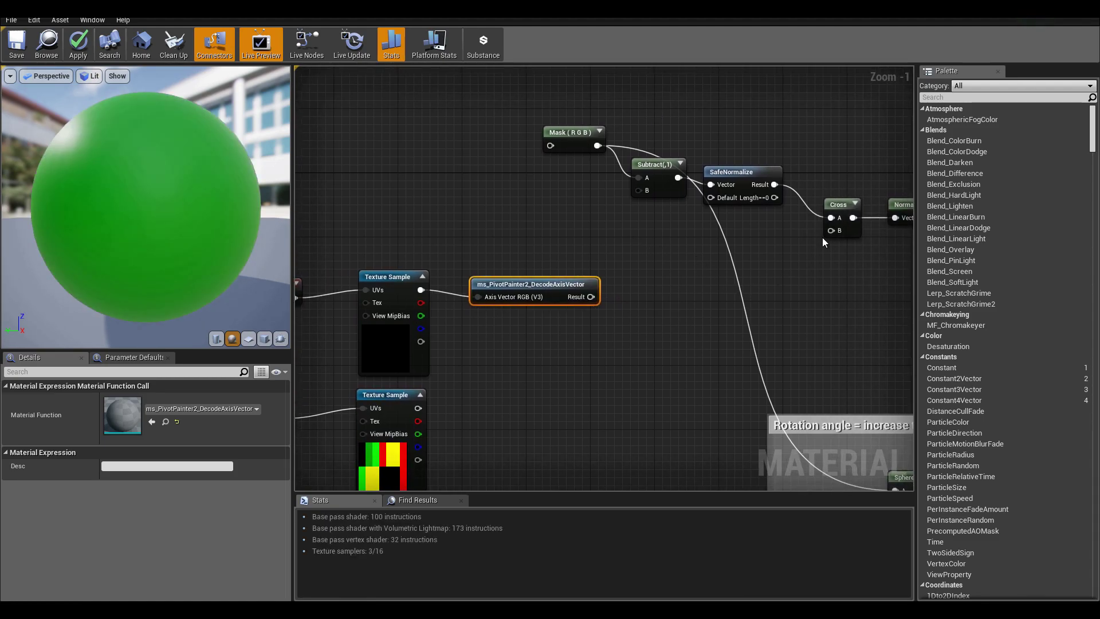
pyautogui.moveTo(831, 230); pyautogui.dragTo(591, 297)
# Add a TransformPosition node fed by the PivotPoint_Index_HDR sample's RGB output and place it beside that sample.
pyautogui.moveTo(496, 387); pyautogui.dragTo(545, 324, button='right')
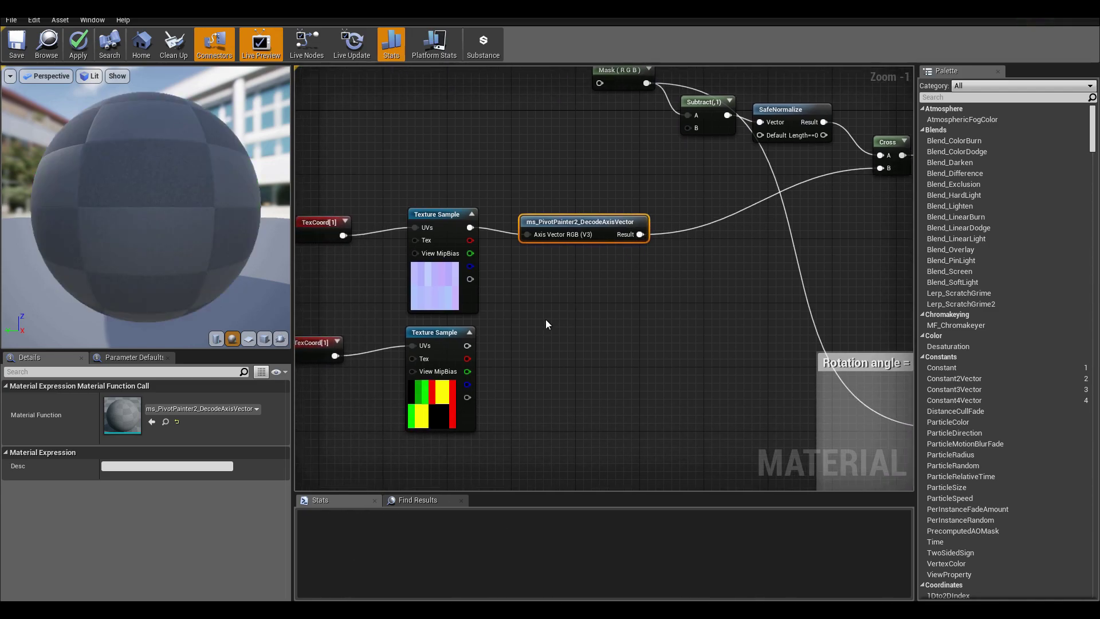
pyautogui.moveTo(468, 346); pyautogui.dragTo(518, 344)
pyautogui.write('tr')
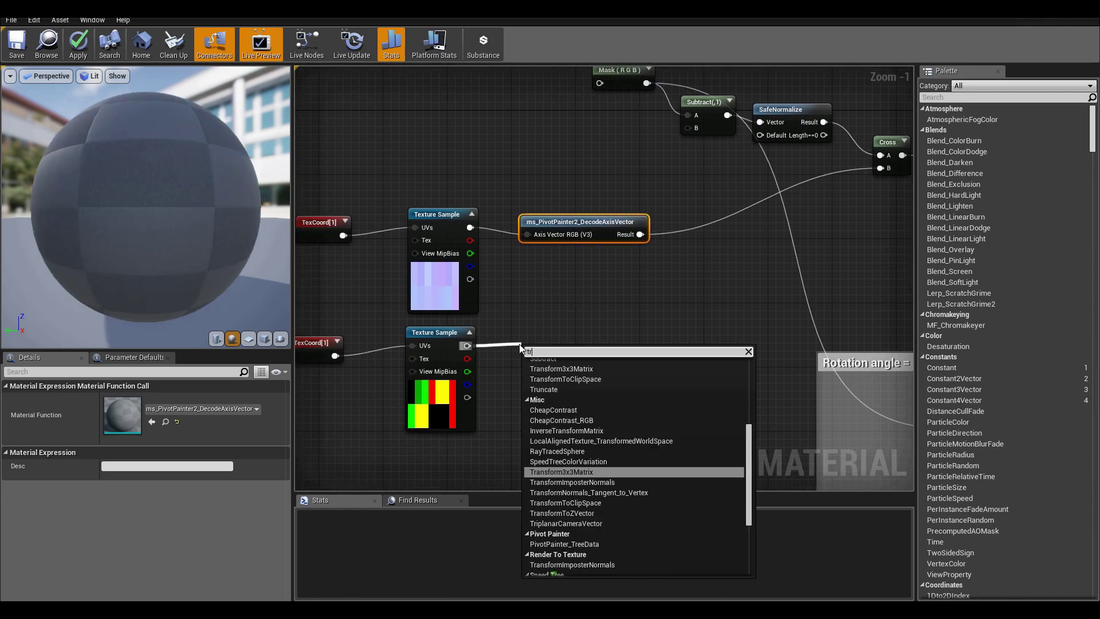
pyautogui.write('ansform')
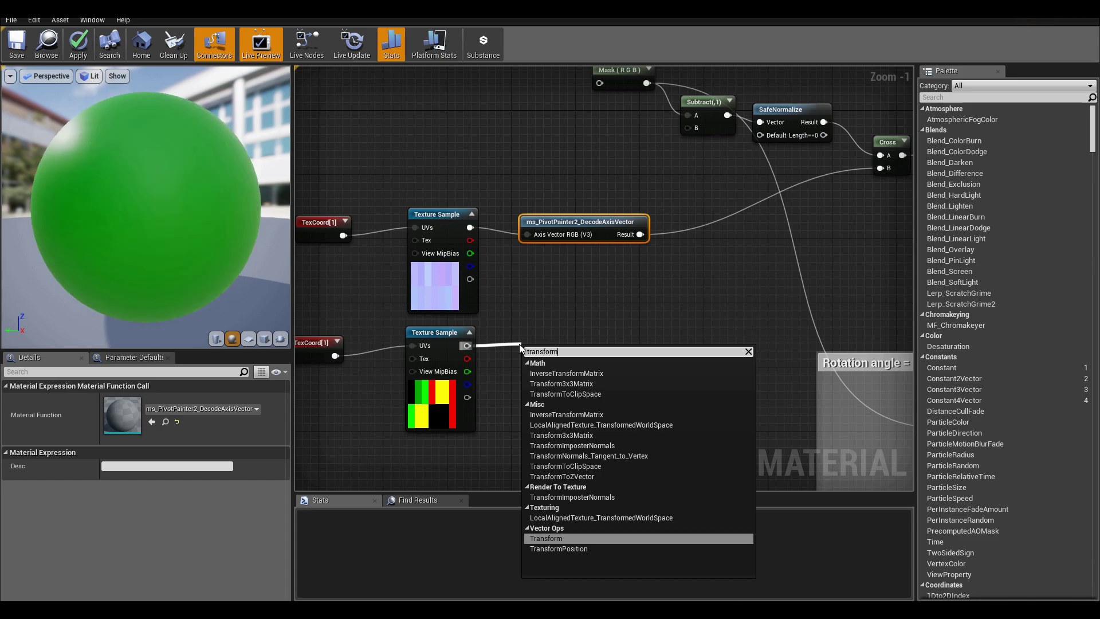
pyautogui.press('Down')
pyautogui.press('Return')
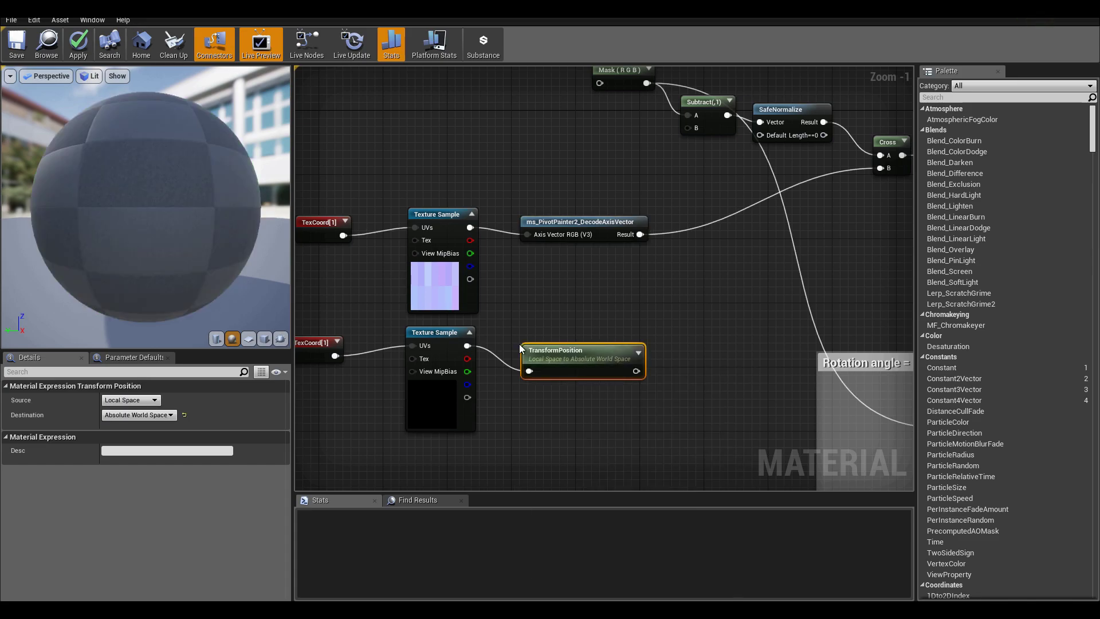
pyautogui.moveTo(569, 351); pyautogui.dragTo(566, 334)
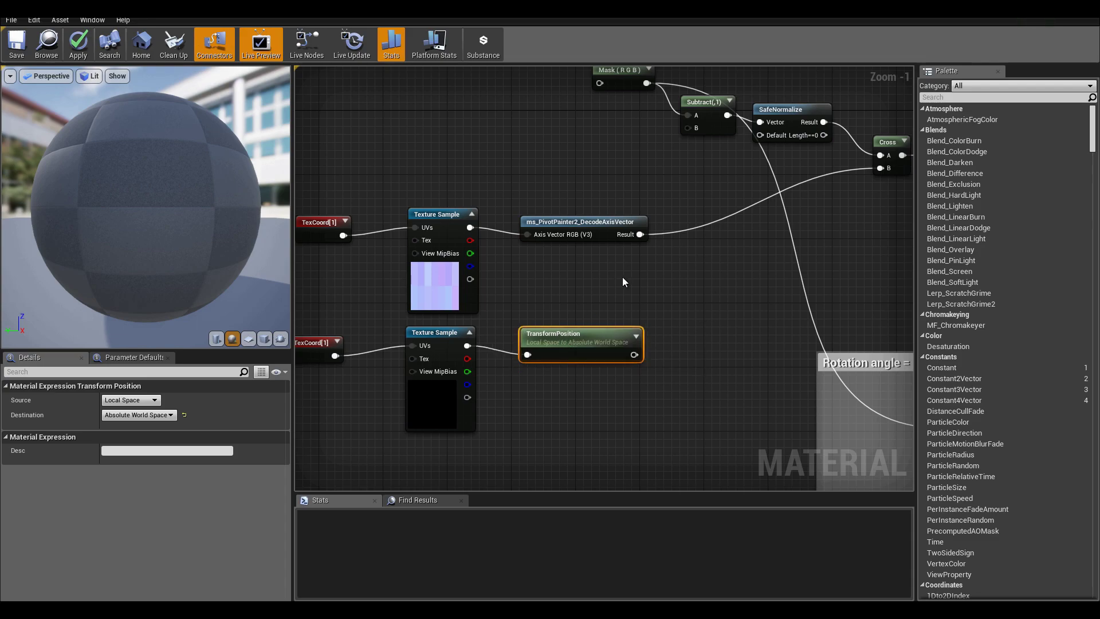
# Connect the TransformPosition output to input B of the Subtract node and input B of the SphereMask in the rotation angle group.
pyautogui.moveTo(622, 276); pyautogui.dragTo(504, 296, button='right')
pyautogui.moveTo(620, 211); pyautogui.dragTo(673, 204, button='right')
pyautogui.moveTo(622, 140); pyautogui.dragTo(572, 368)
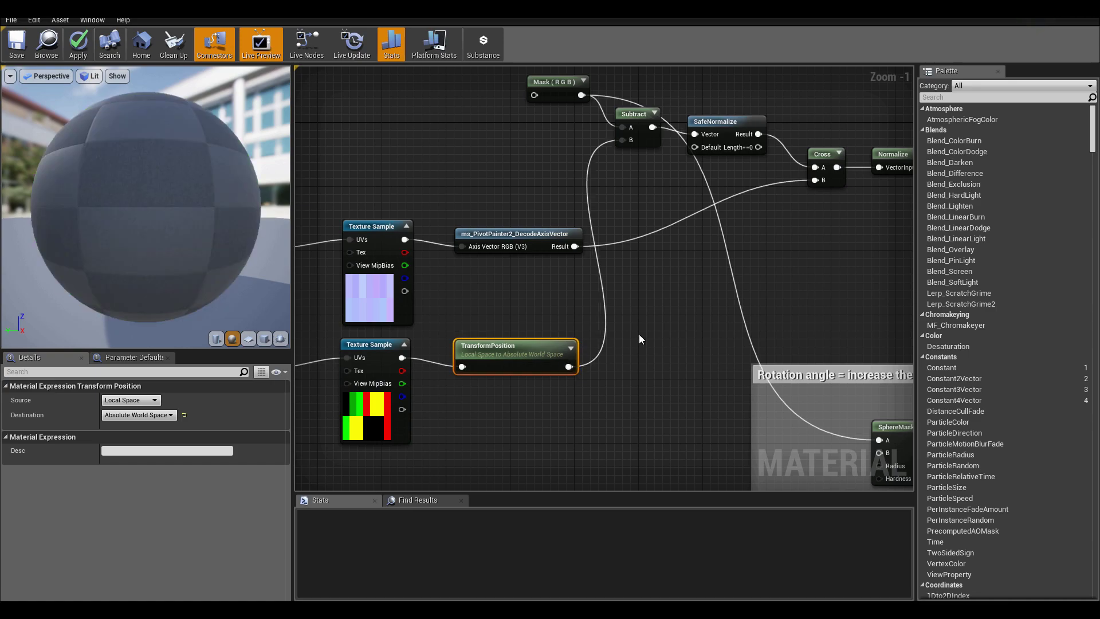
pyautogui.moveTo(724, 324); pyautogui.dragTo(667, 238, button='right')
pyautogui.moveTo(822, 371); pyautogui.dragTo(514, 283)
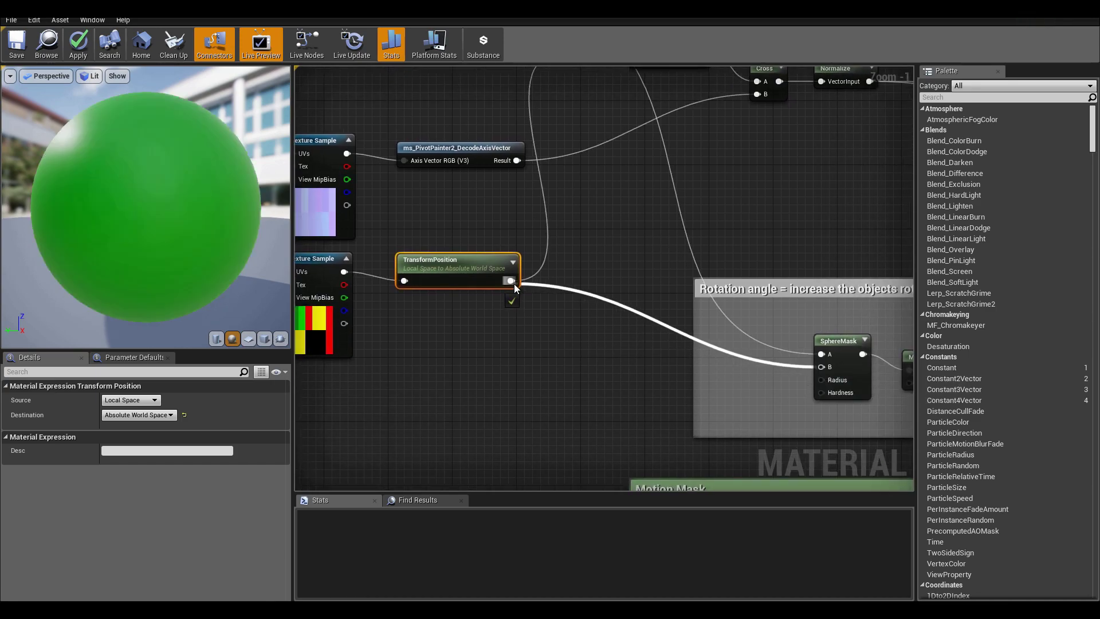
# Connect the TransformPosition output to the PivotPoint input of RotateAboutAxis in the "Rotate the sub-models" group.
pyautogui.moveTo(690, 423); pyautogui.dragTo(533, 354, button='right')
pyautogui.scroll(-2, 665, 259)
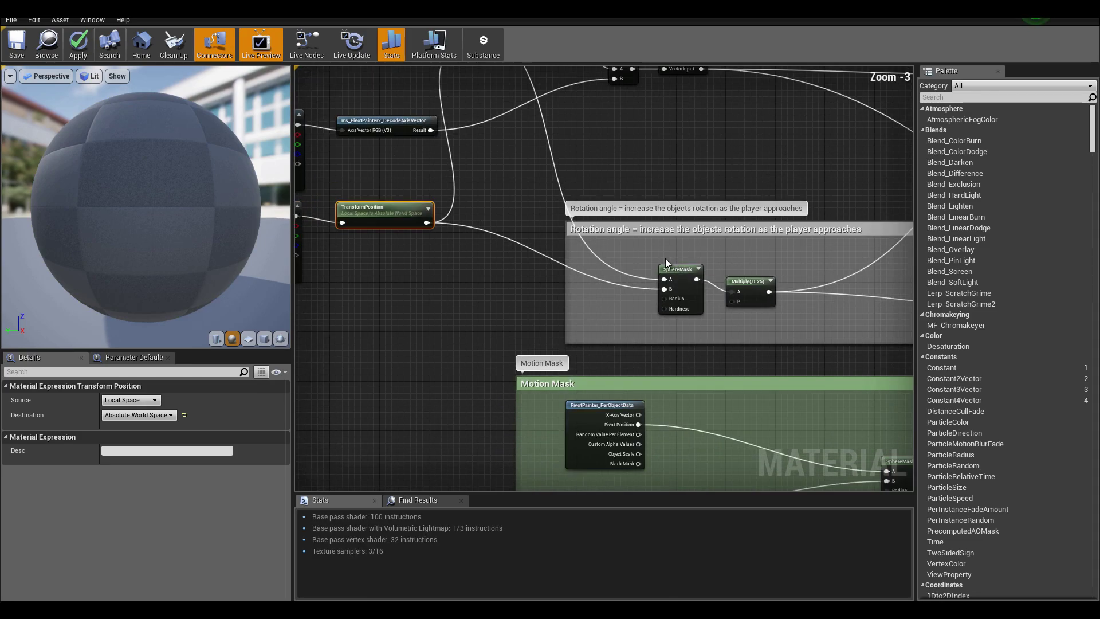
pyautogui.moveTo(687, 243); pyautogui.dragTo(549, 252, button='right')
pyautogui.scroll(-2, 572, 256)
pyautogui.moveTo(790, 273); pyautogui.dragTo(700, 256, button='right')
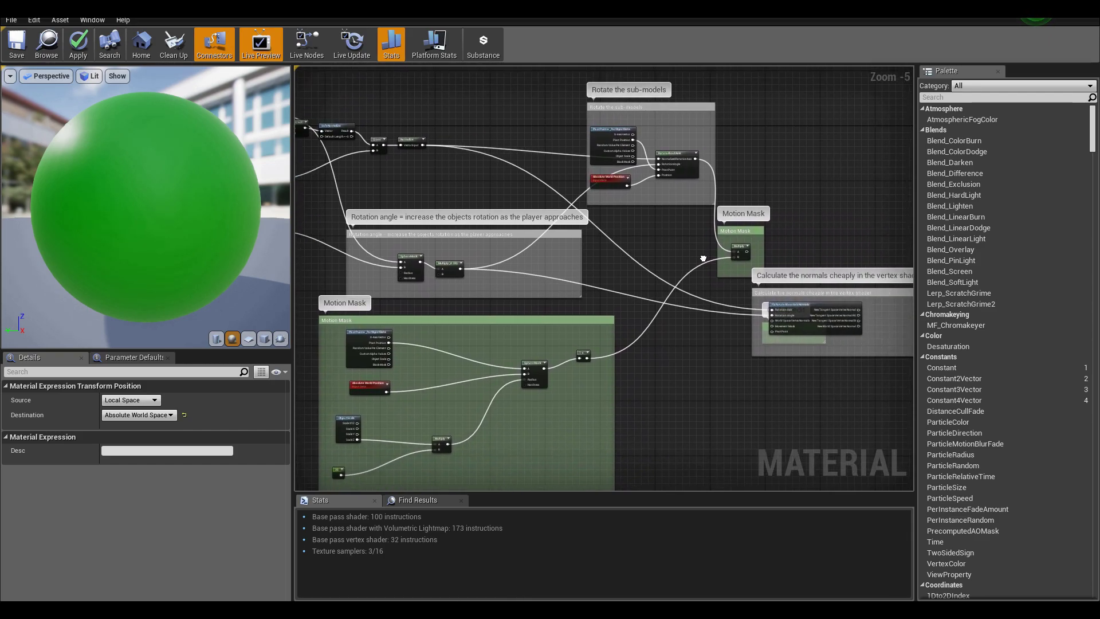
pyautogui.moveTo(610, 283); pyautogui.dragTo(746, 294, button='right')
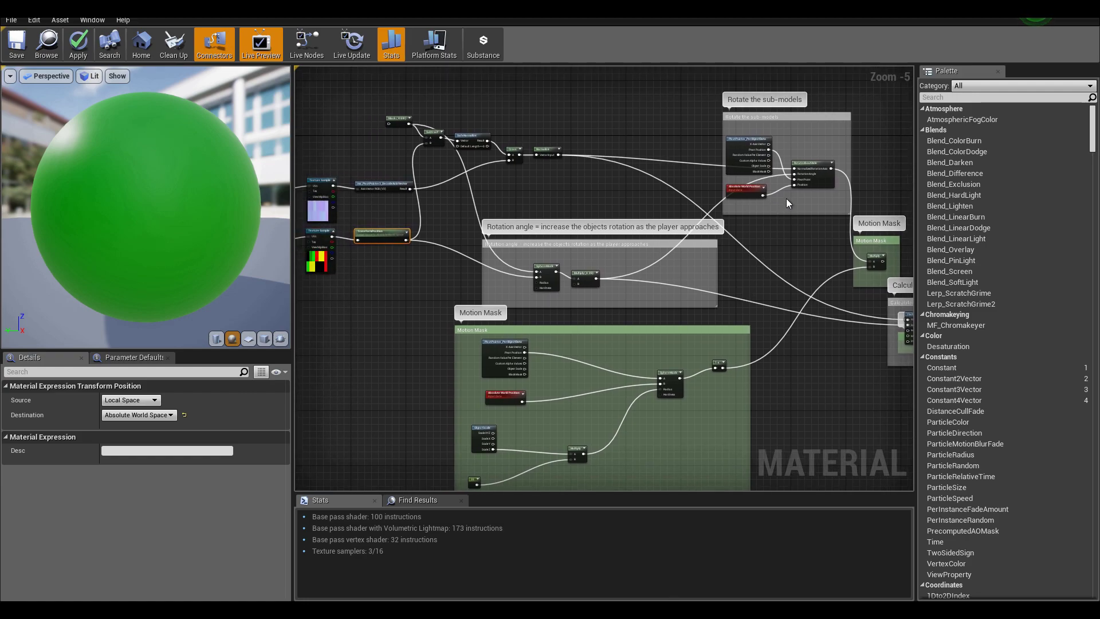
pyautogui.moveTo(794, 179); pyautogui.dragTo(407, 243)
# Delete the PivotPainter_PerObjectData node from the "Rotate the sub-models" group and reduce the height of the group's comment box.
pyautogui.moveTo(764, 173); pyautogui.dragTo(655, 234, button='right')
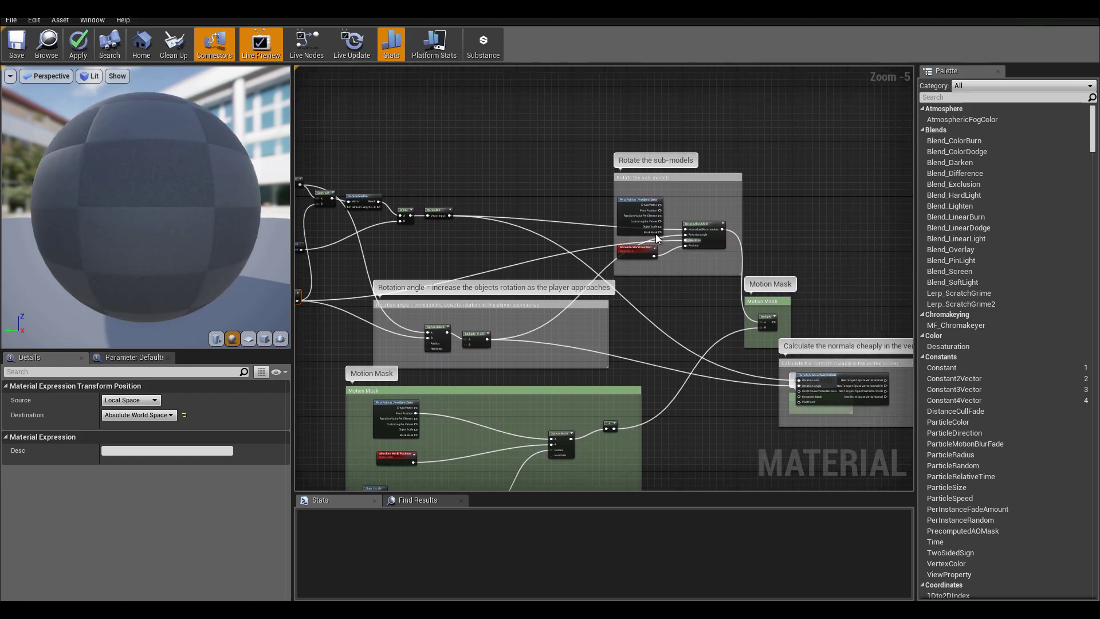
pyautogui.click(634, 210)
pyautogui.scroll(4, 680, 231)
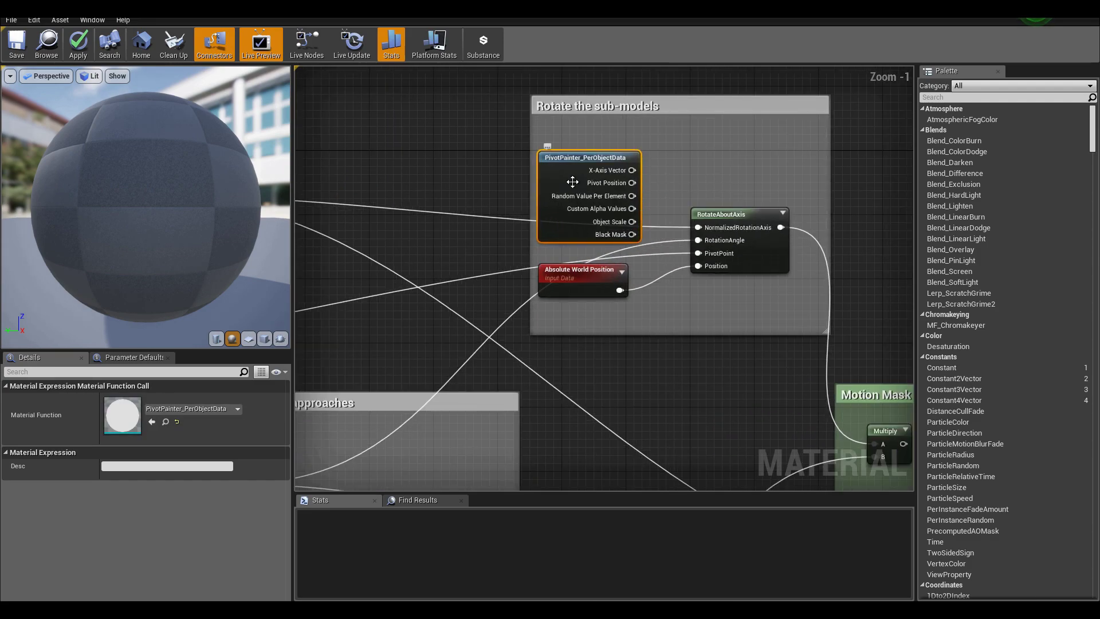
pyautogui.press('Delete')
pyautogui.moveTo(540, 243); pyautogui.dragTo(614, 237, button='right')
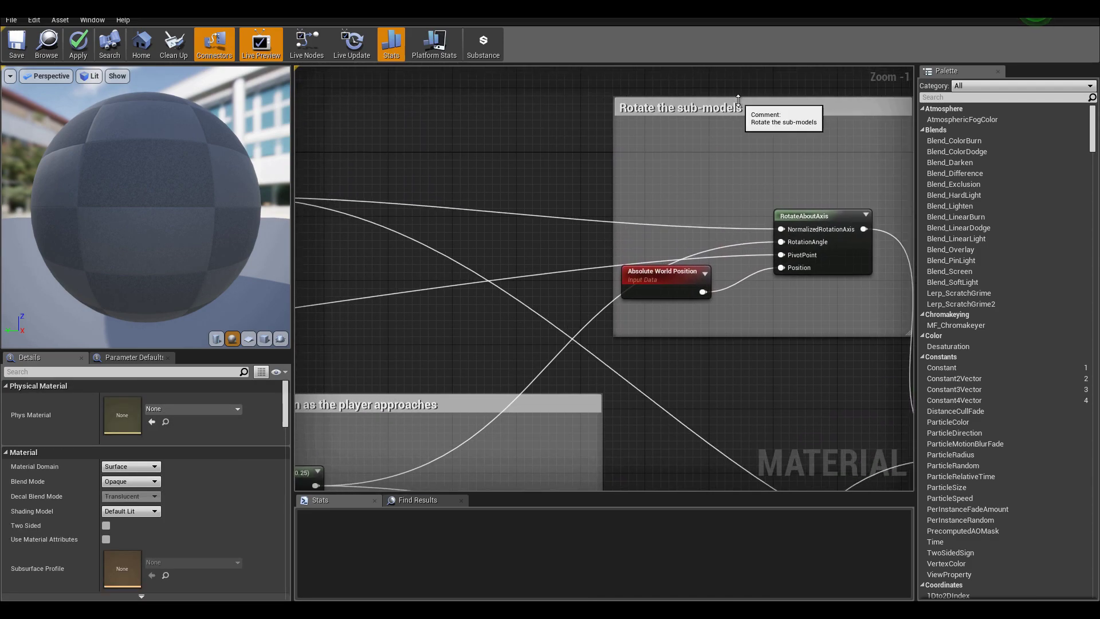
pyautogui.moveTo(738, 101); pyautogui.dragTo(739, 167)
pyautogui.moveTo(650, 265); pyautogui.dragTo(818, 218, button='right')
pyautogui.scroll(-3, 609, 243)
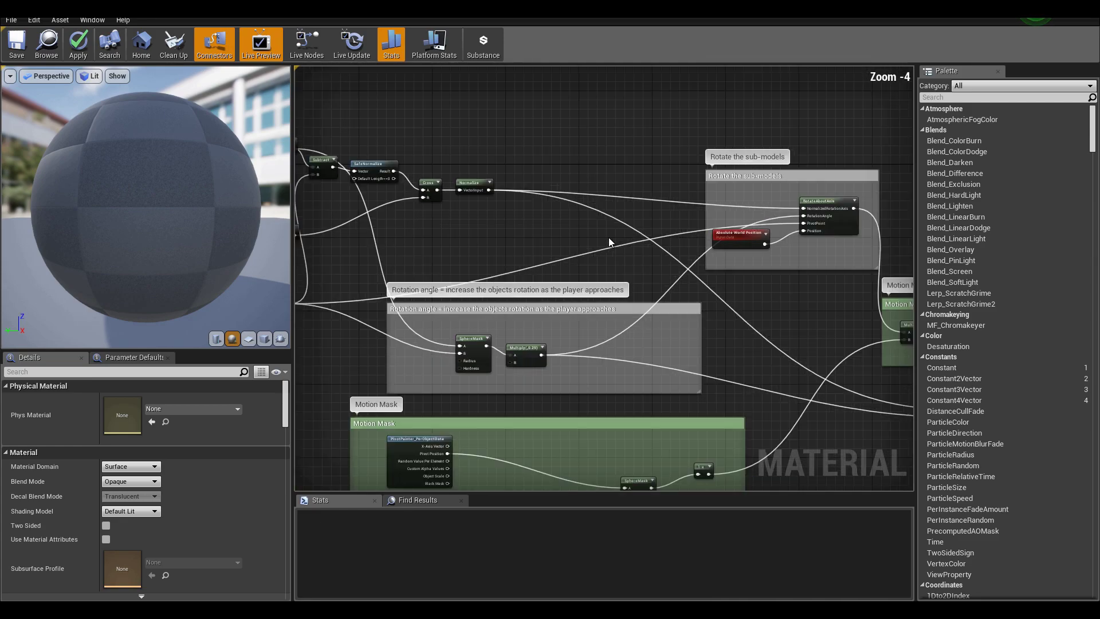
# Delete the "Calculate the normals cheaply in the vertex shader" group together with its nodes.
pyautogui.moveTo(609, 242); pyautogui.dragTo(766, 225, button='right')
pyautogui.scroll(-3, 604, 247)
pyautogui.moveTo(621, 234); pyautogui.dragTo(565, 185, button='right')
pyautogui.moveTo(681, 215); pyautogui.dragTo(486, 234, button='right')
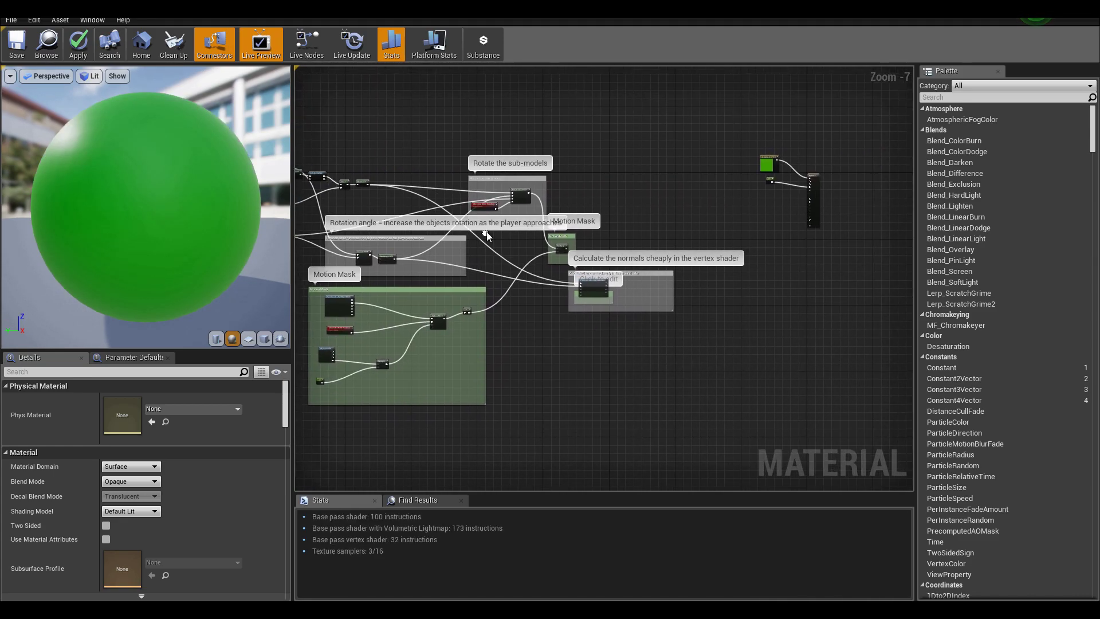
pyautogui.scroll(3, 562, 247)
pyautogui.scroll(1, 629, 256)
pyautogui.moveTo(628, 255); pyautogui.dragTo(603, 271, button='right')
pyautogui.click(538, 316)
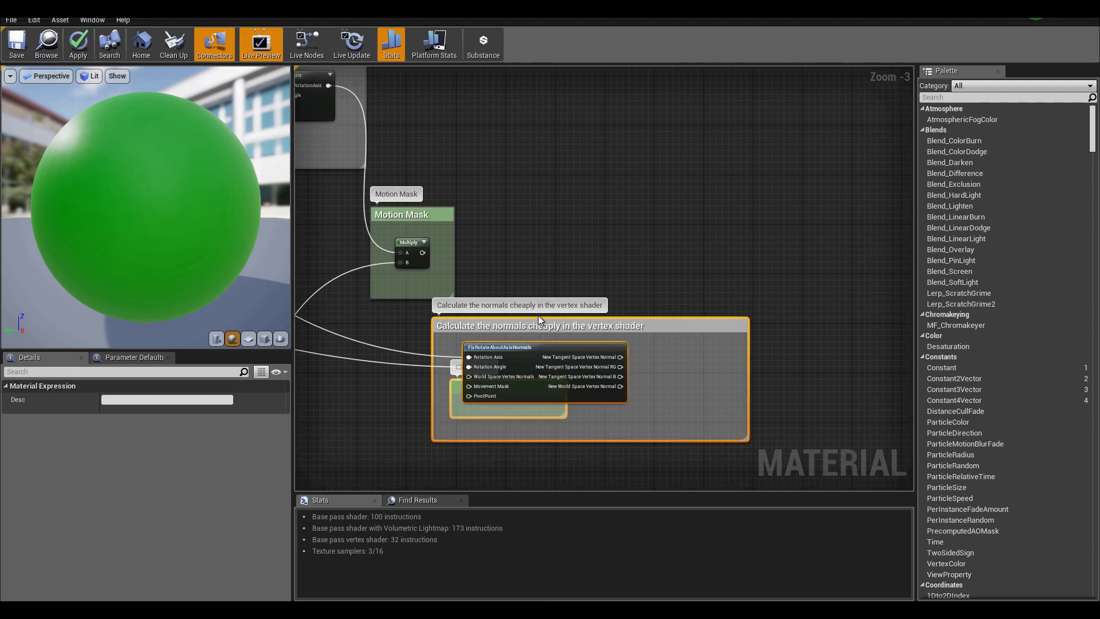
pyautogui.press('Delete')
pyautogui.moveTo(491, 285); pyautogui.dragTo(595, 345, button='right')
pyautogui.scroll(-3, 628, 317)
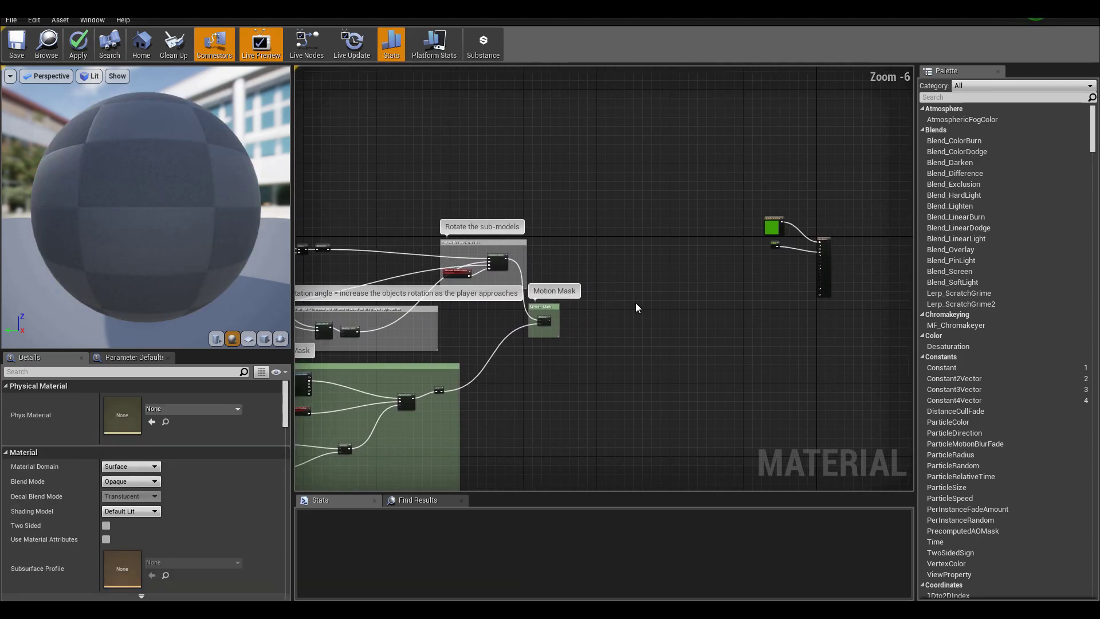
# Connect the output of the Multiply node in the small Motion Mask group to the material's World Position Offset input.
pyautogui.scroll(1, 681, 303)
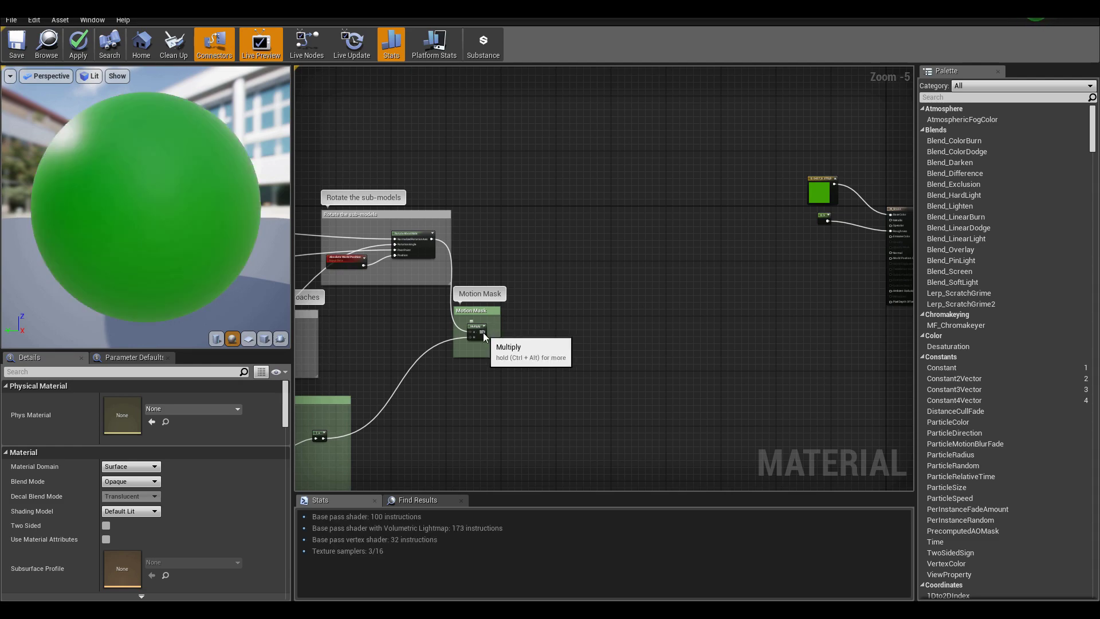
pyautogui.moveTo(483, 332); pyautogui.dragTo(566, 257)
pyautogui.moveTo(477, 318); pyautogui.dragTo(878, 304, button='right')
pyautogui.moveTo(496, 336); pyautogui.dragTo(703, 303, button='right')
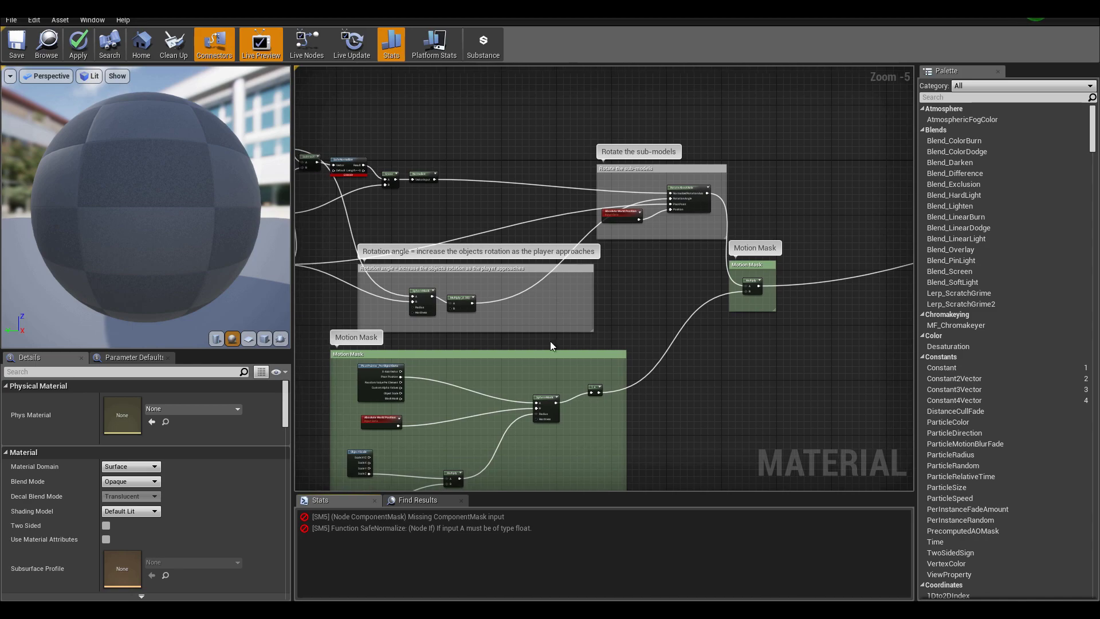
pyautogui.moveTo(459, 299); pyautogui.dragTo(560, 334, button='right')
pyautogui.moveTo(540, 271); pyautogui.dragTo(582, 305, button='right')
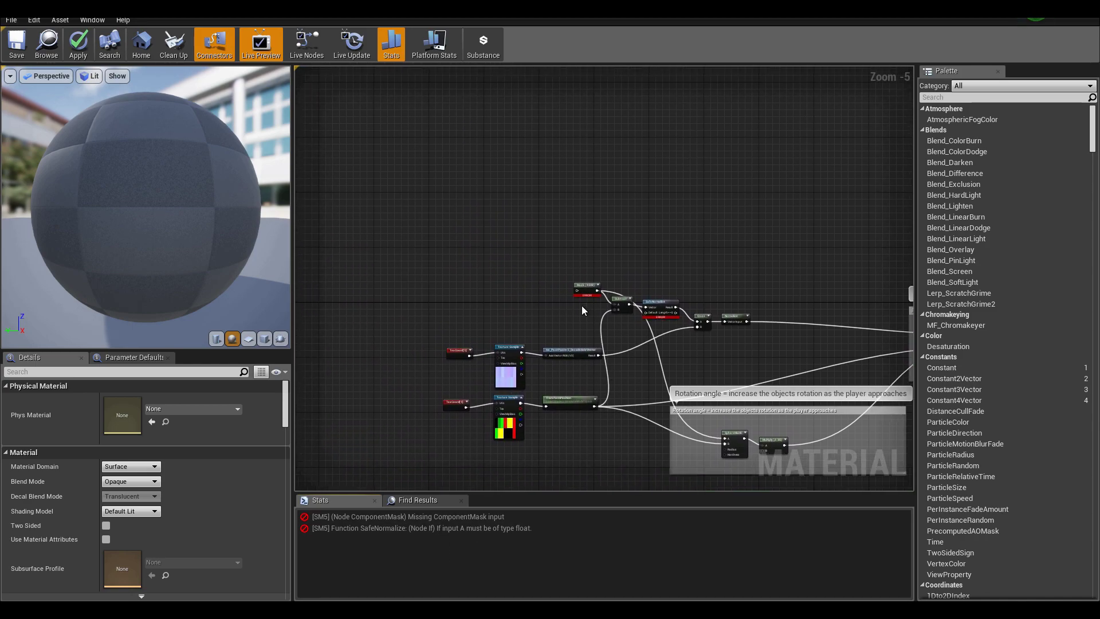
pyautogui.scroll(4, 582, 305)
pyautogui.moveTo(445, 244); pyautogui.dragTo(497, 292, button='right')
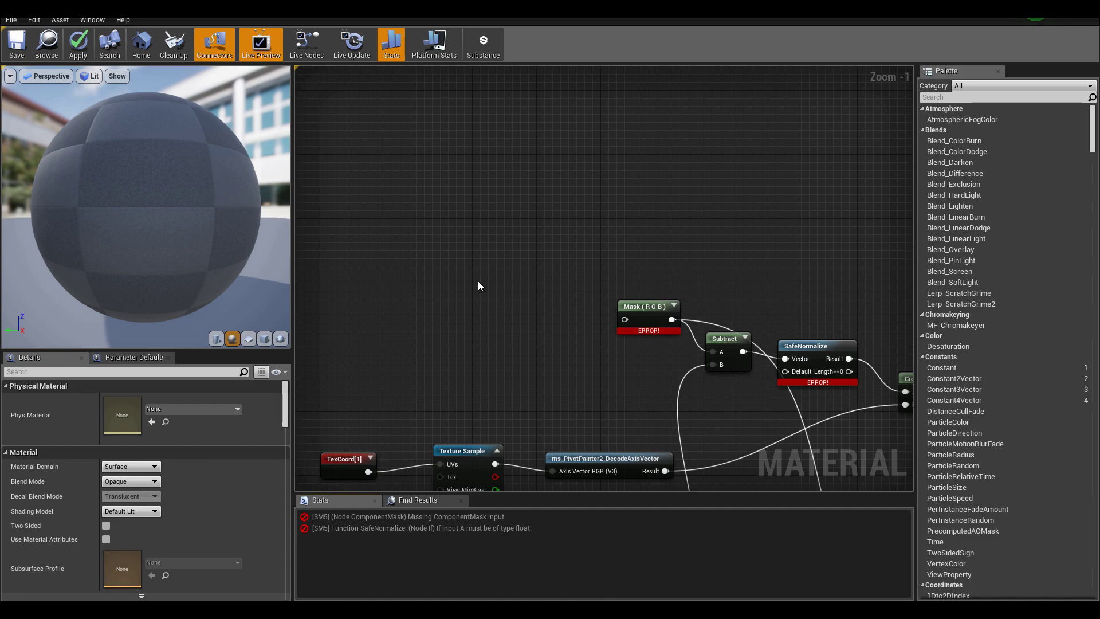
pyautogui.rightClick(479, 282)
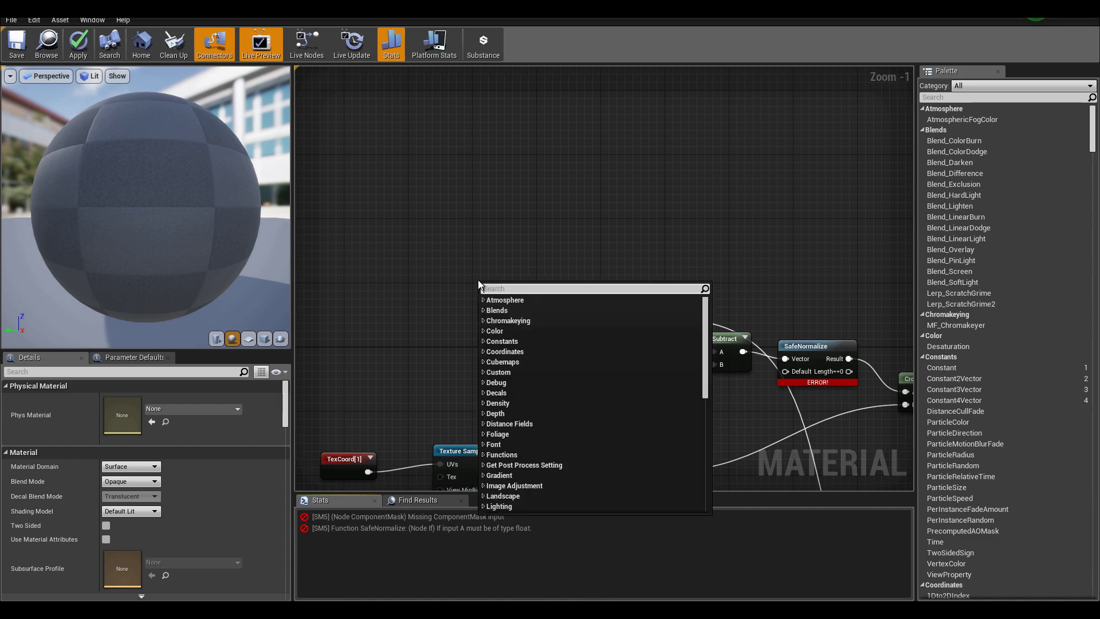
pyautogui.click(479, 263)
pyautogui.moveTo(480, 262); pyautogui.dragTo(463, 229, button='right')
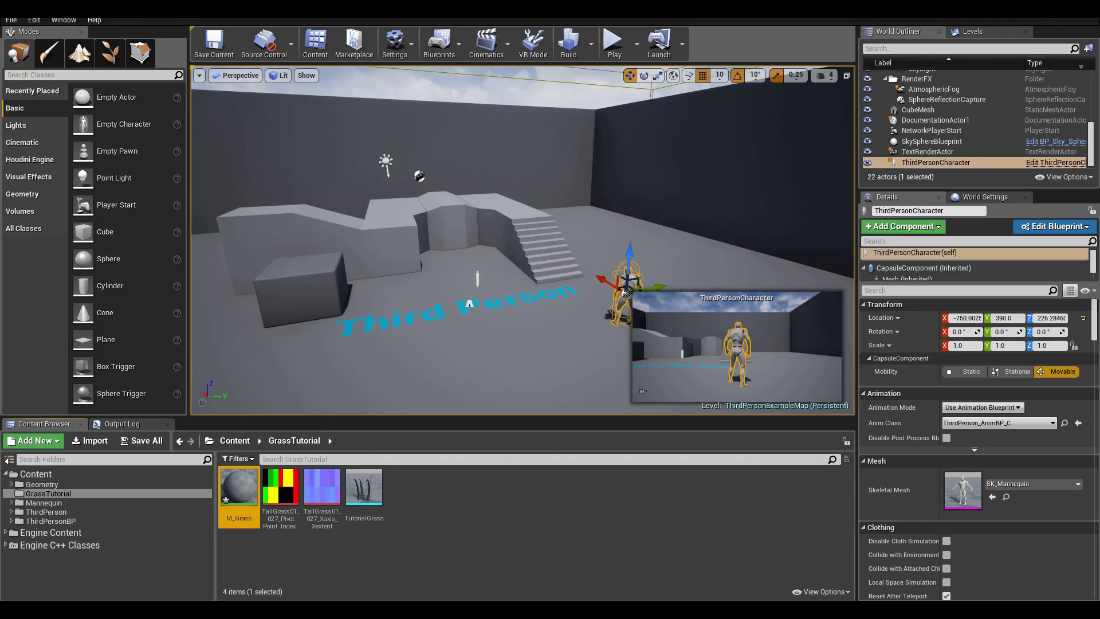
# Create a Material Parameter Collection in the level editor's GrassTutorial folder, keeping its default name.
pyautogui.rightClick(427, 501)
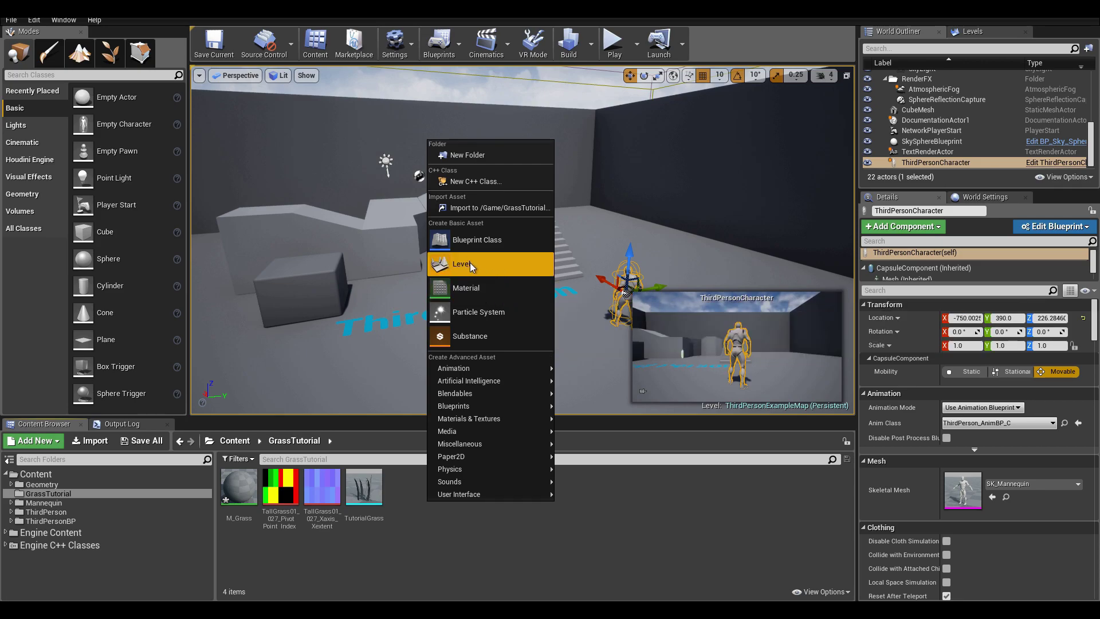
pyautogui.moveTo(476, 415)
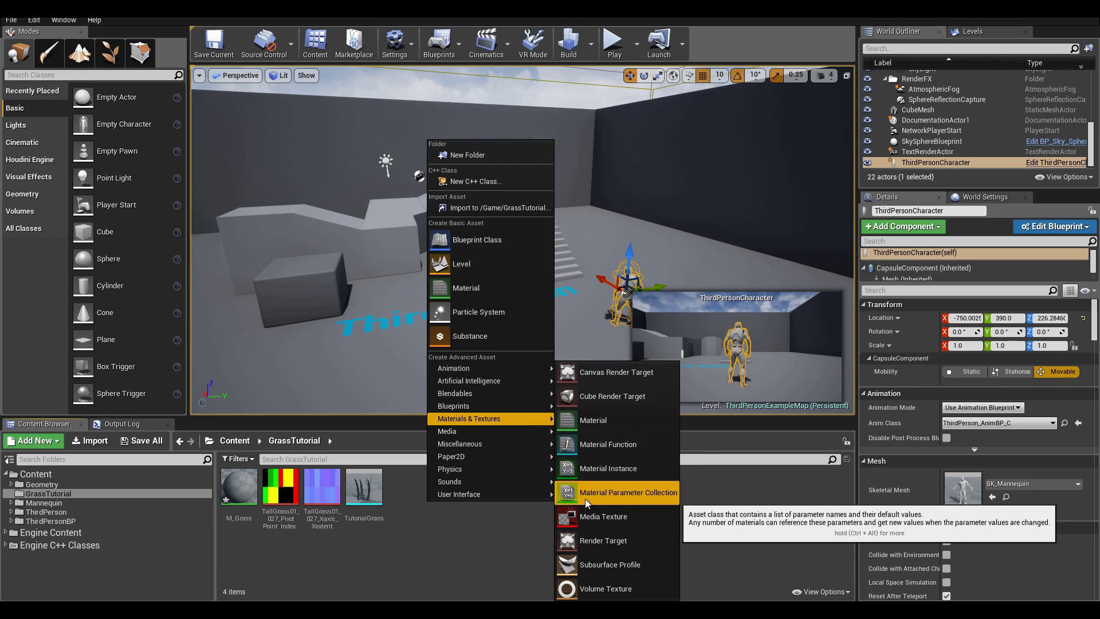
pyautogui.click(600, 492)
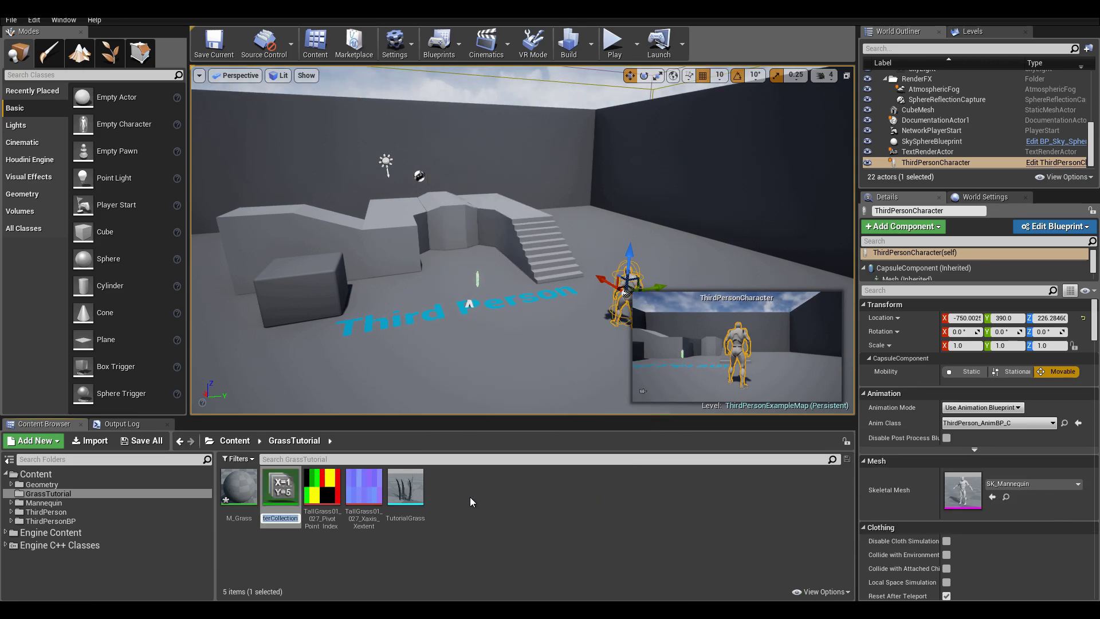
pyautogui.click(279, 492)
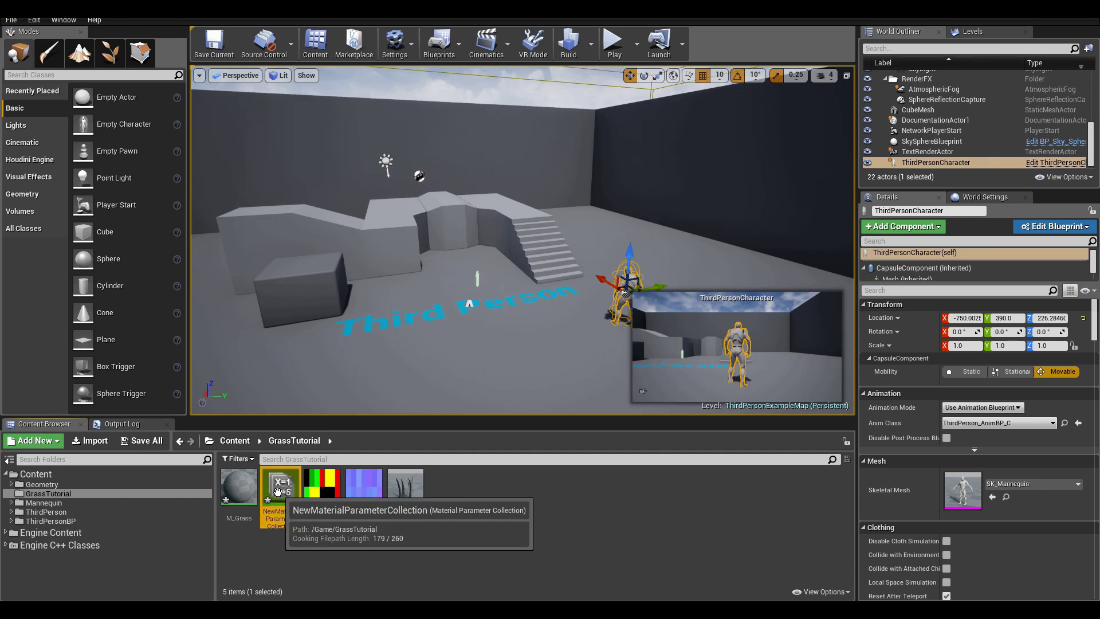
# Add a vector parameter named "Player Location" to the new Material Parameter Collection and save the collection.
pyautogui.doubleClick(278, 491)
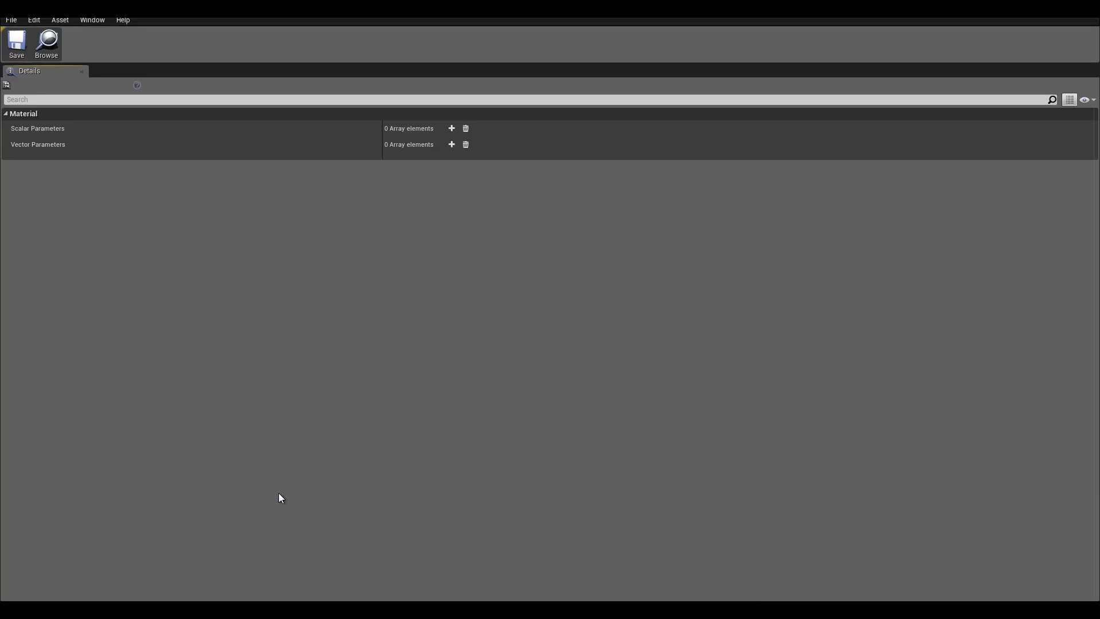
pyautogui.click(451, 144)
pyautogui.click(12, 160)
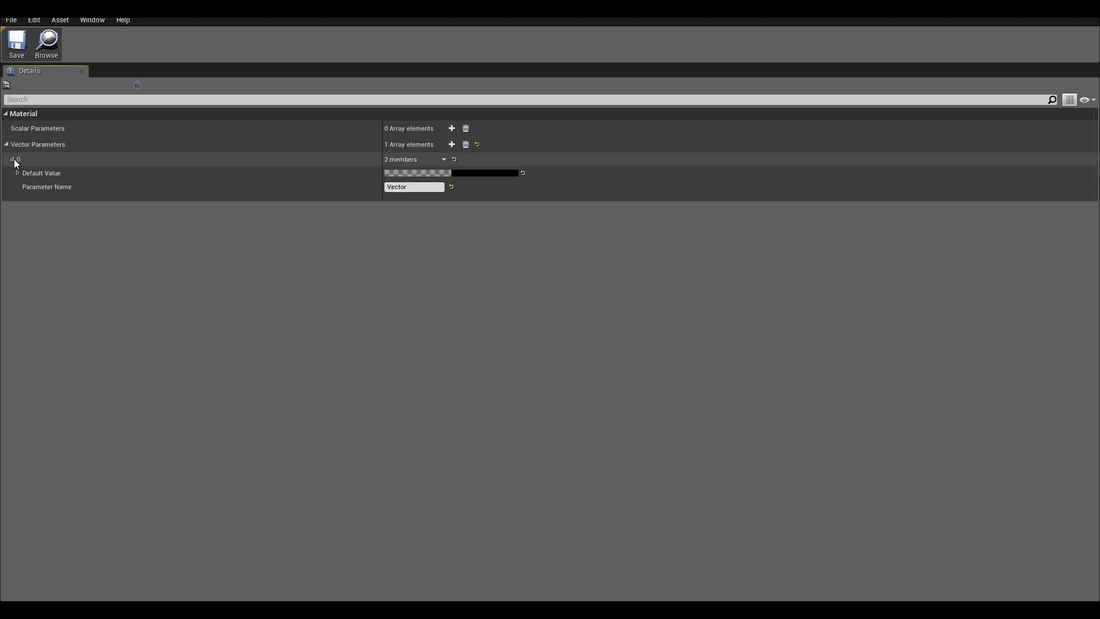
pyautogui.click(413, 186)
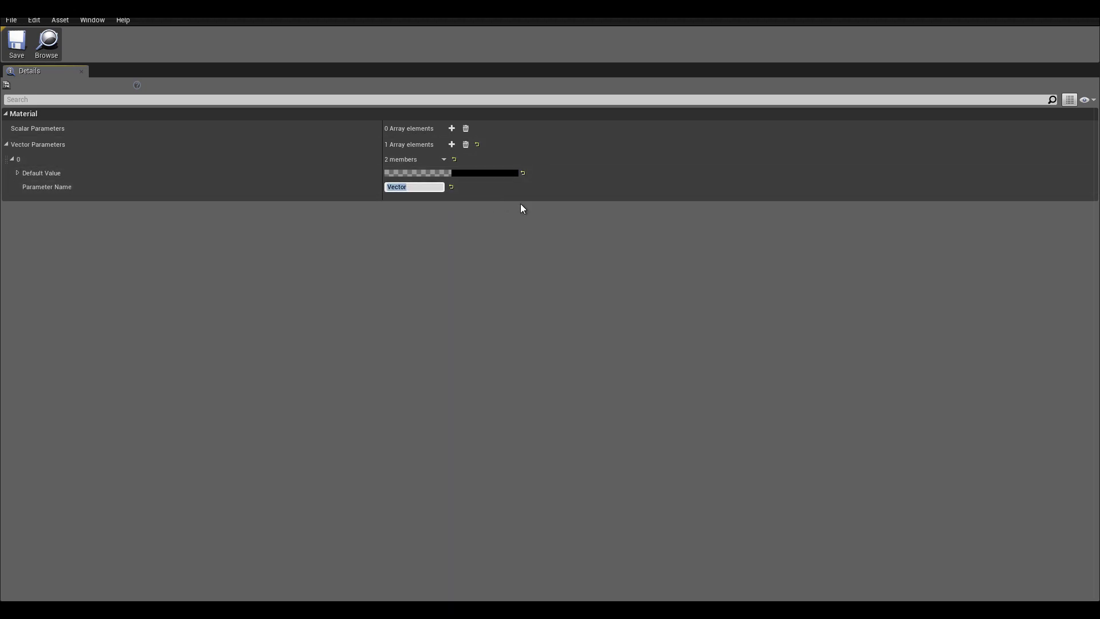
pyautogui.write('Player Location')
pyautogui.press('Return')
pyautogui.click(16, 44)
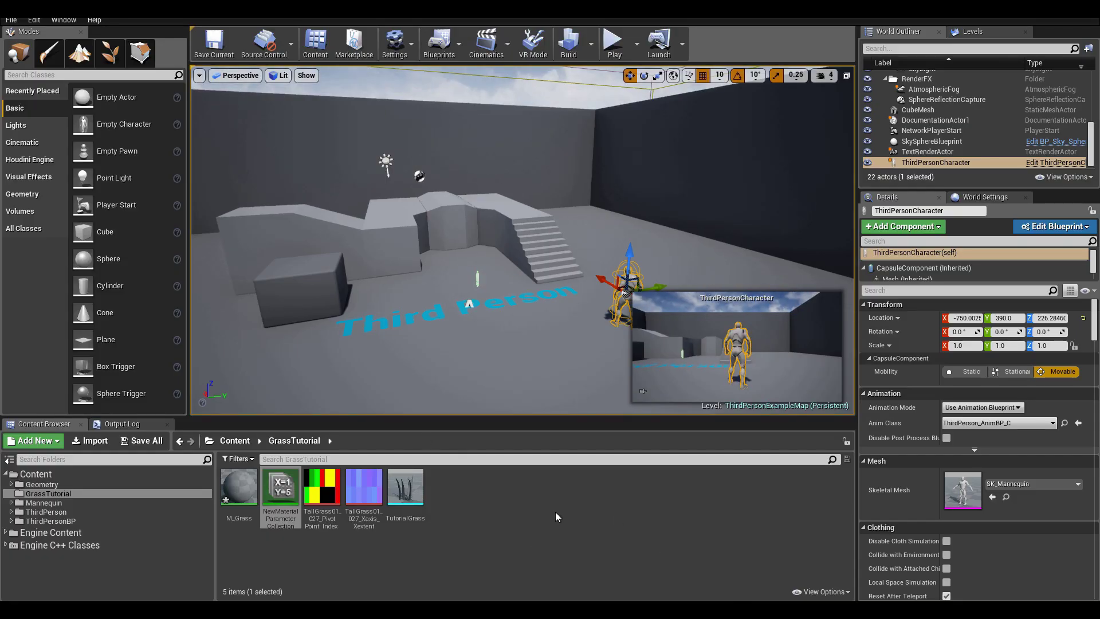
# Open the blueprint of the ThirdPersonCharacter in the level and find an empty area of its Event Graph.
pyautogui.click(556, 517)
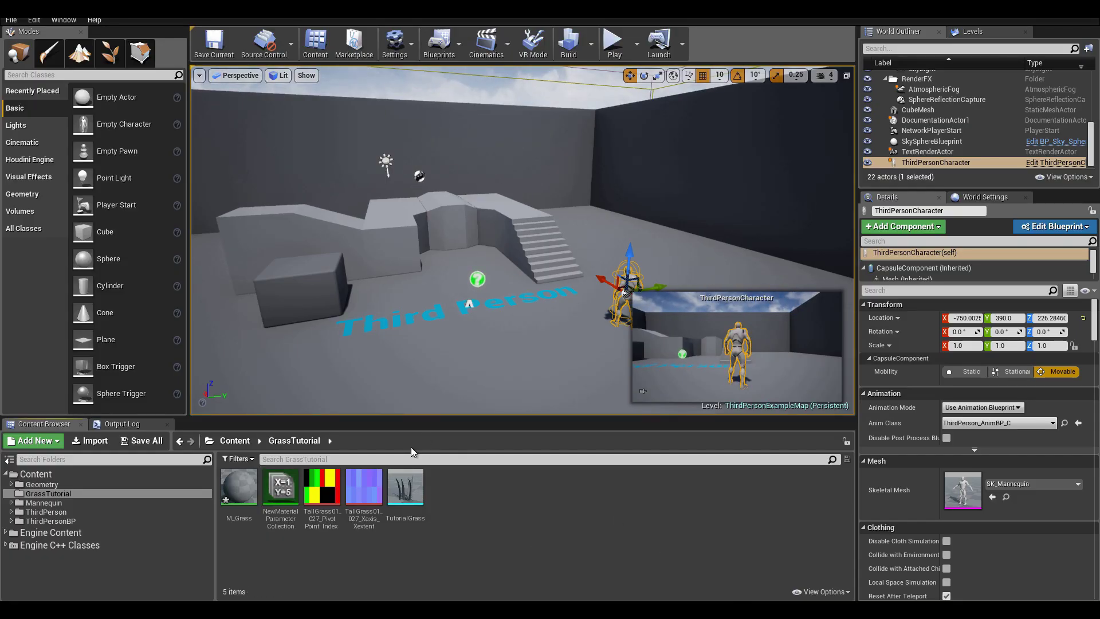
pyautogui.click(630, 280)
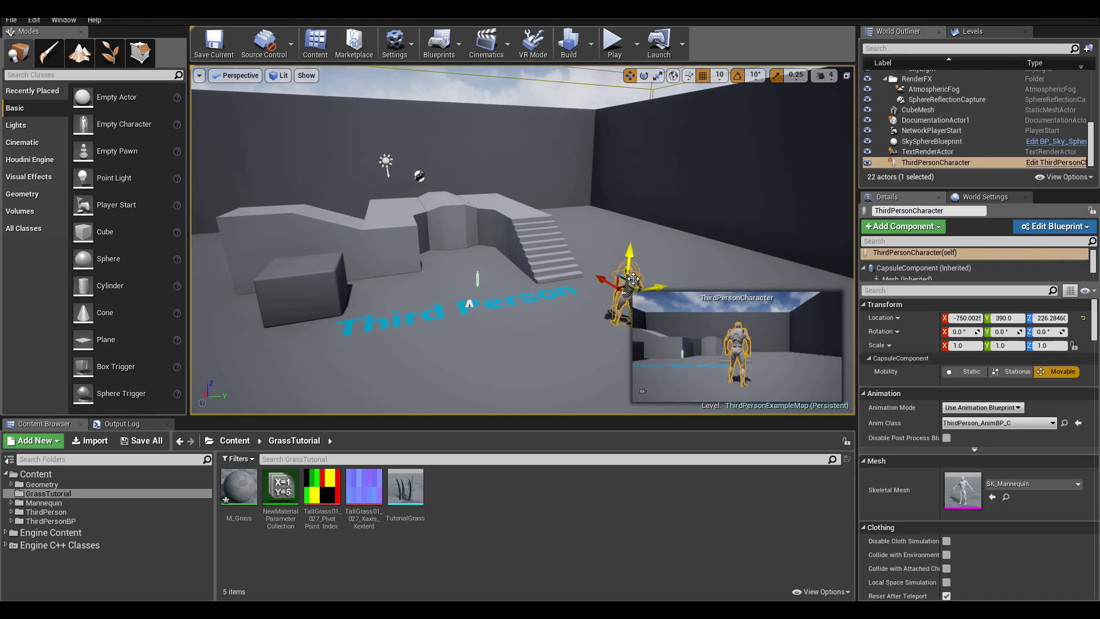
pyautogui.hotkey('ctrl', 'e')
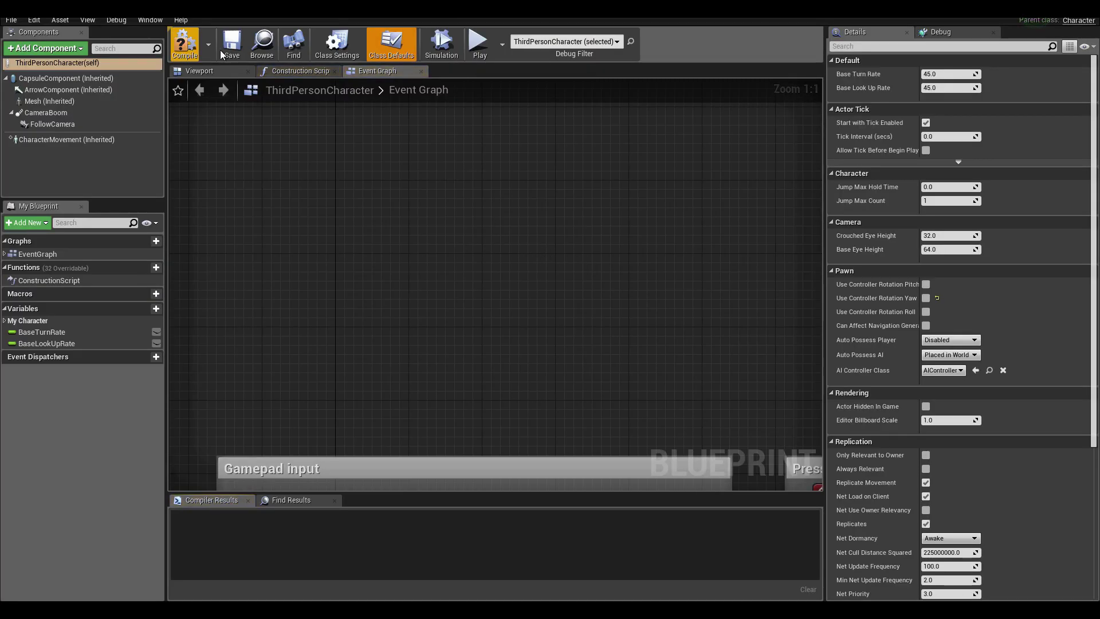
pyautogui.moveTo(464, 310); pyautogui.dragTo(575, 296, button='right')
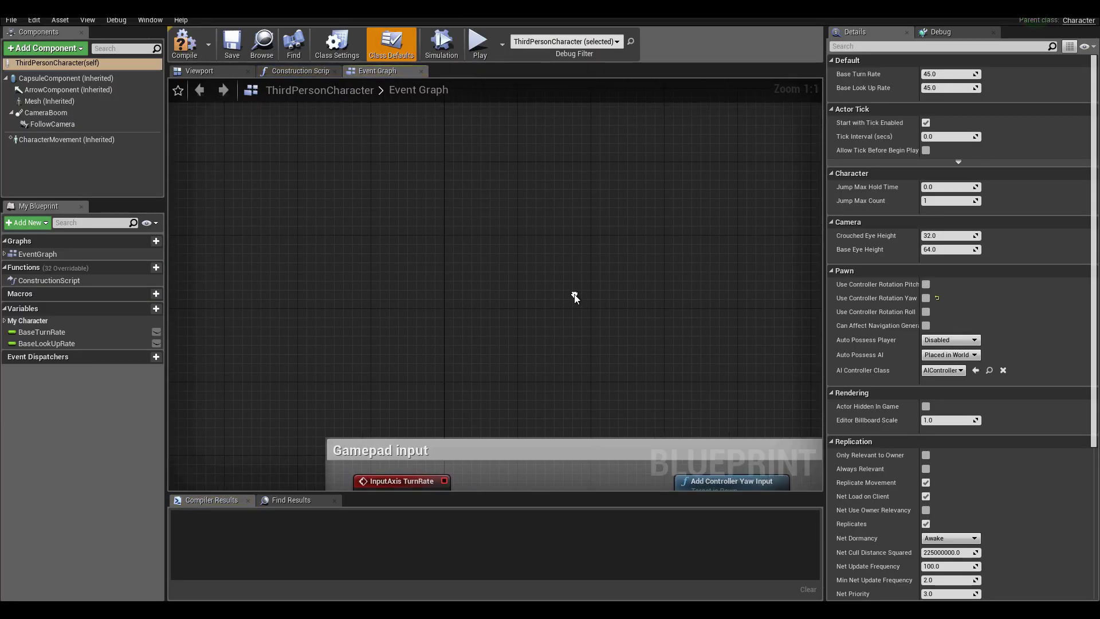
# Add an Event Tick node to the Event Graph and place a GetActorLocation node beneath it.
pyautogui.rightClick(359, 227)
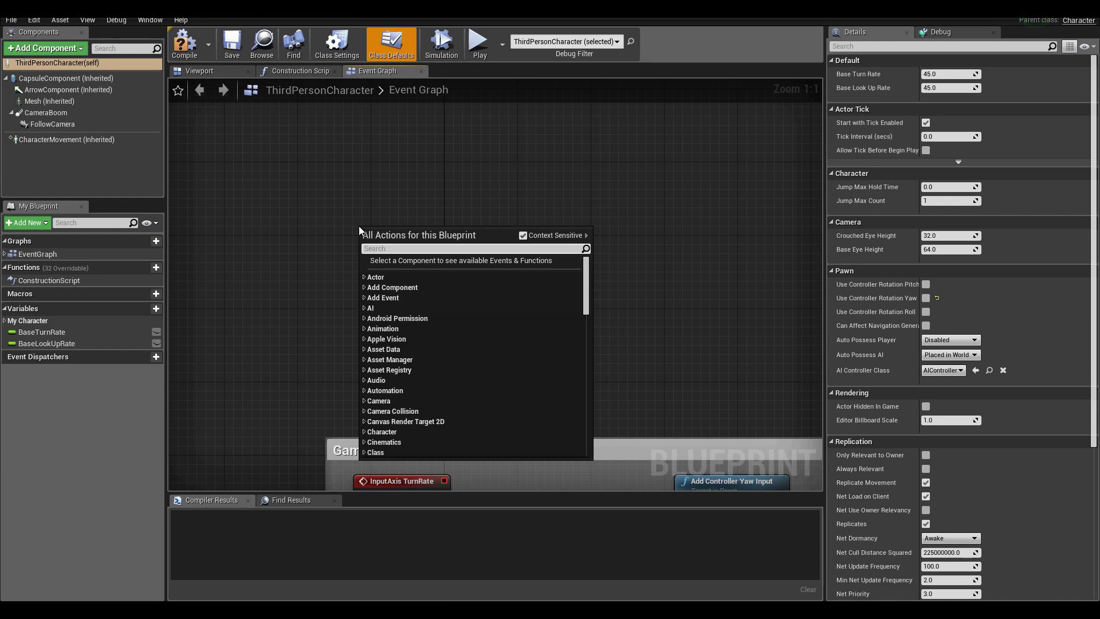
pyautogui.write('event tick')
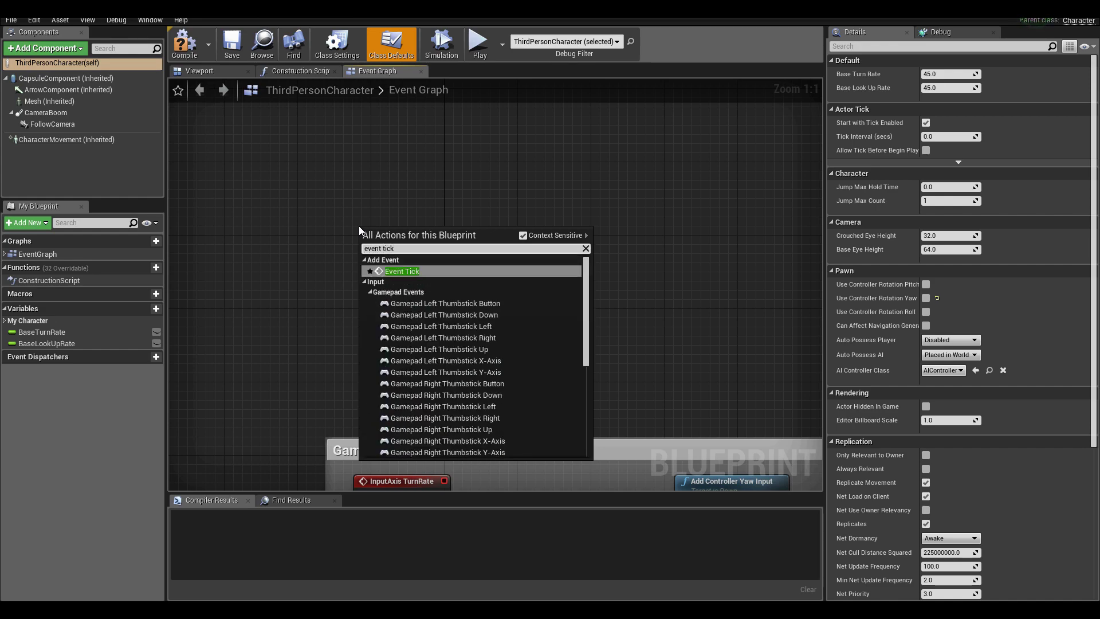
pyautogui.press('Return')
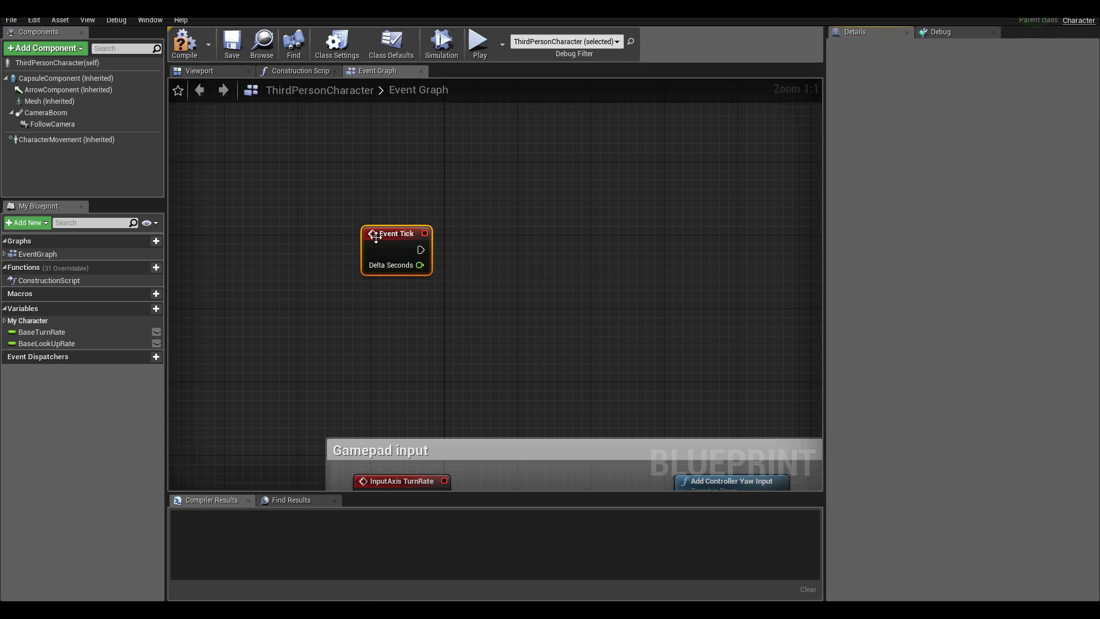
pyautogui.rightClick(364, 267)
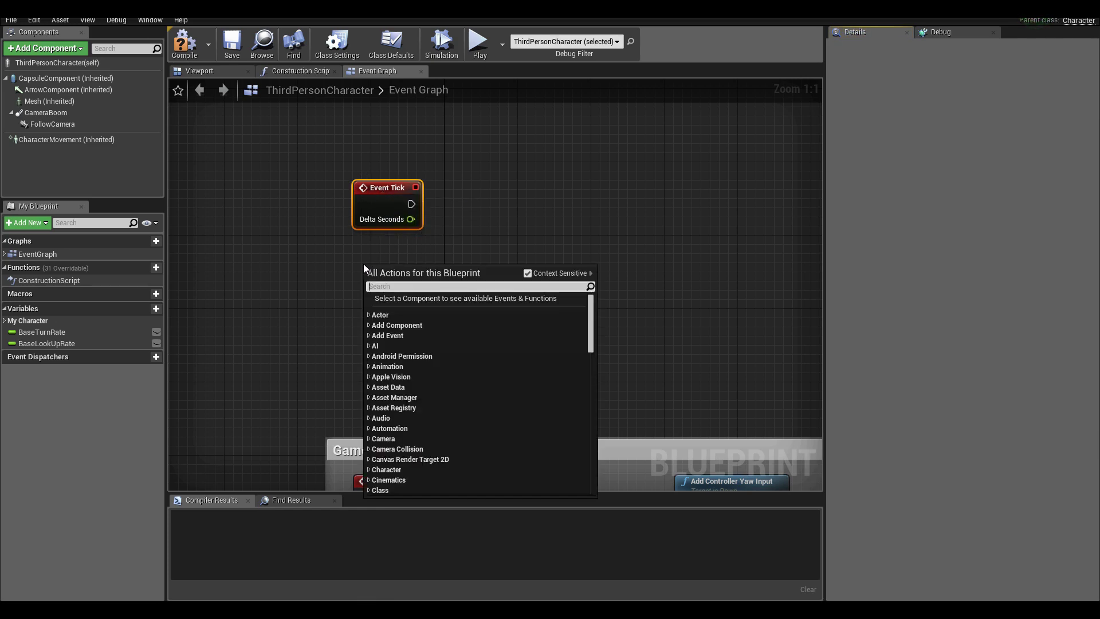
pyautogui.write('actor locat')
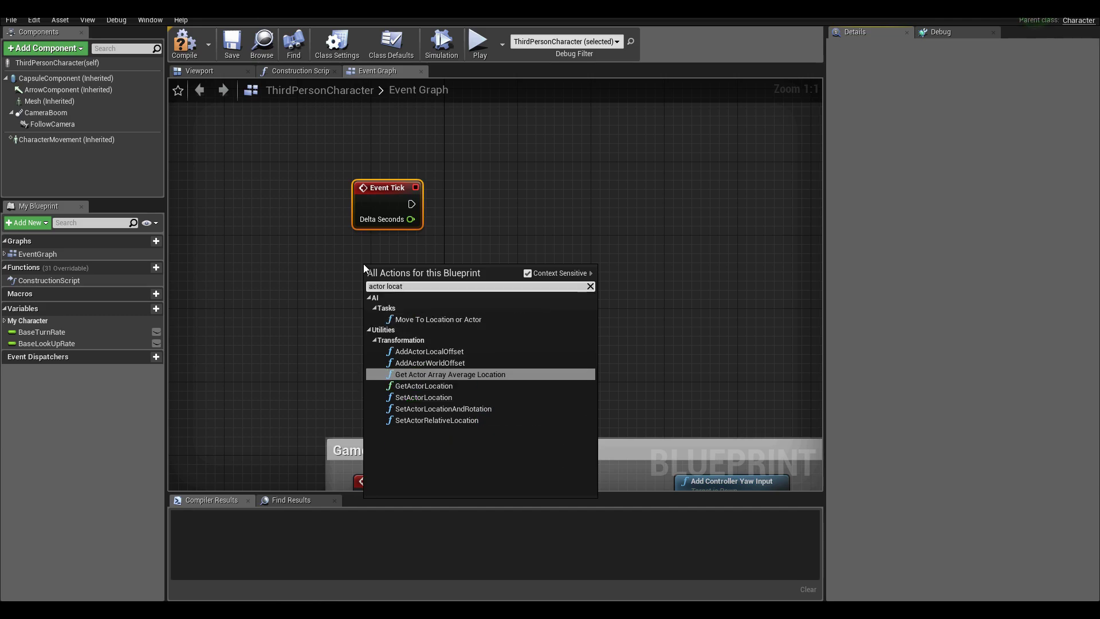
pyautogui.press('Down')
pyautogui.press('Return')
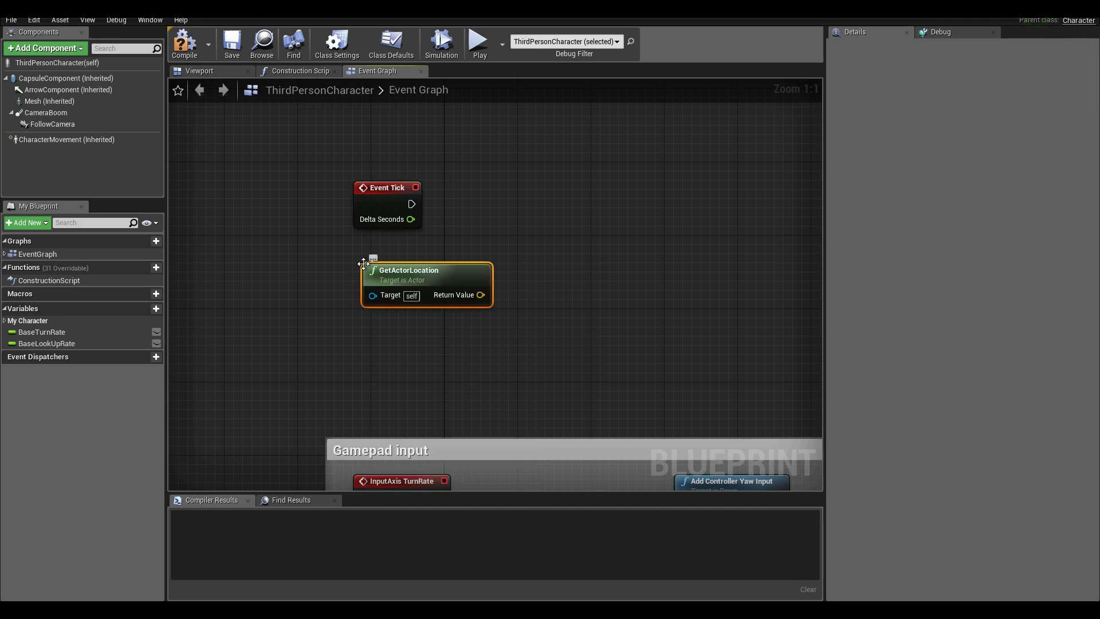
# Add a Set Vector Parameter Value node executed from Event Tick and set its Collection to NewMaterialParameterCollection.
pyautogui.moveTo(475, 222); pyautogui.dragTo(380, 260, button='right')
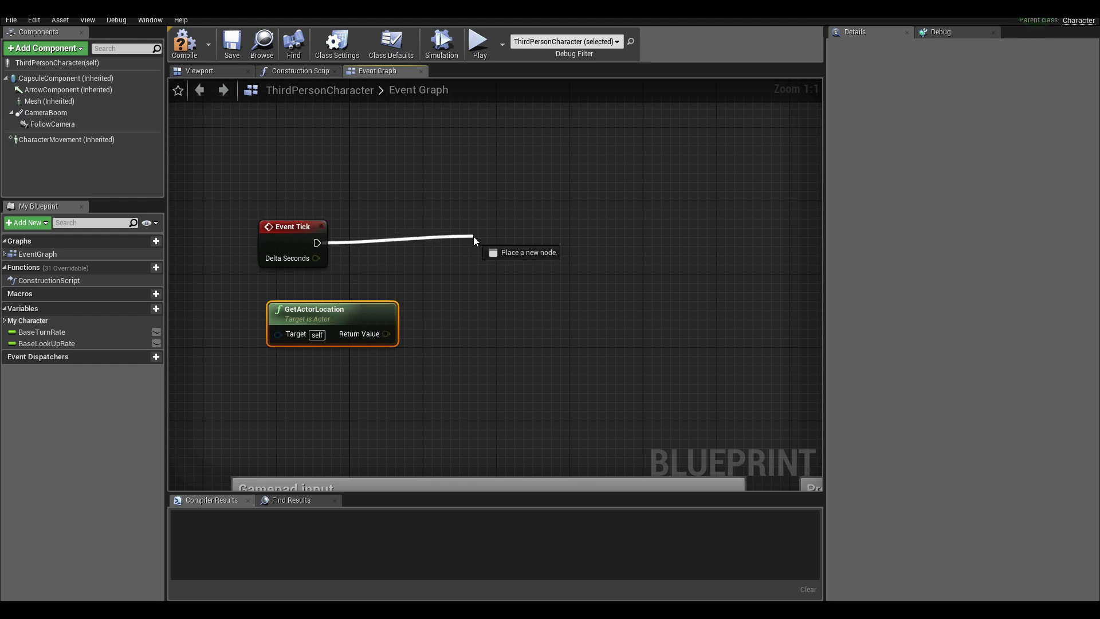
pyautogui.moveTo(474, 236); pyautogui.dragTo(473, 236)
pyautogui.write('set vecto')
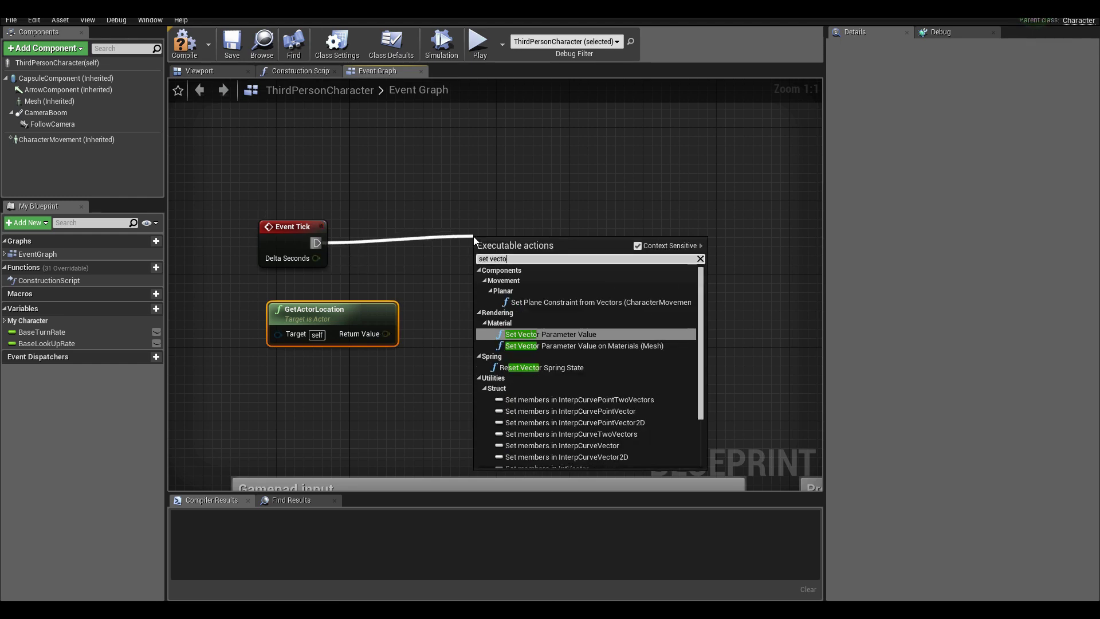
pyautogui.click(596, 333)
pyautogui.moveTo(550, 257); pyautogui.dragTo(605, 239)
pyautogui.click(568, 267)
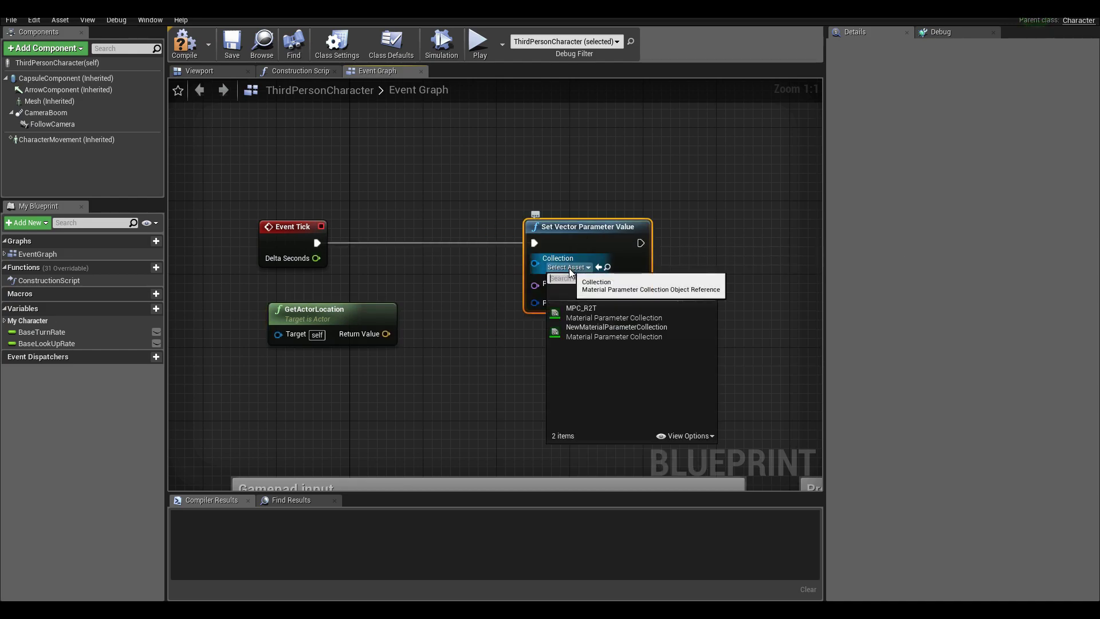
pyautogui.click(611, 335)
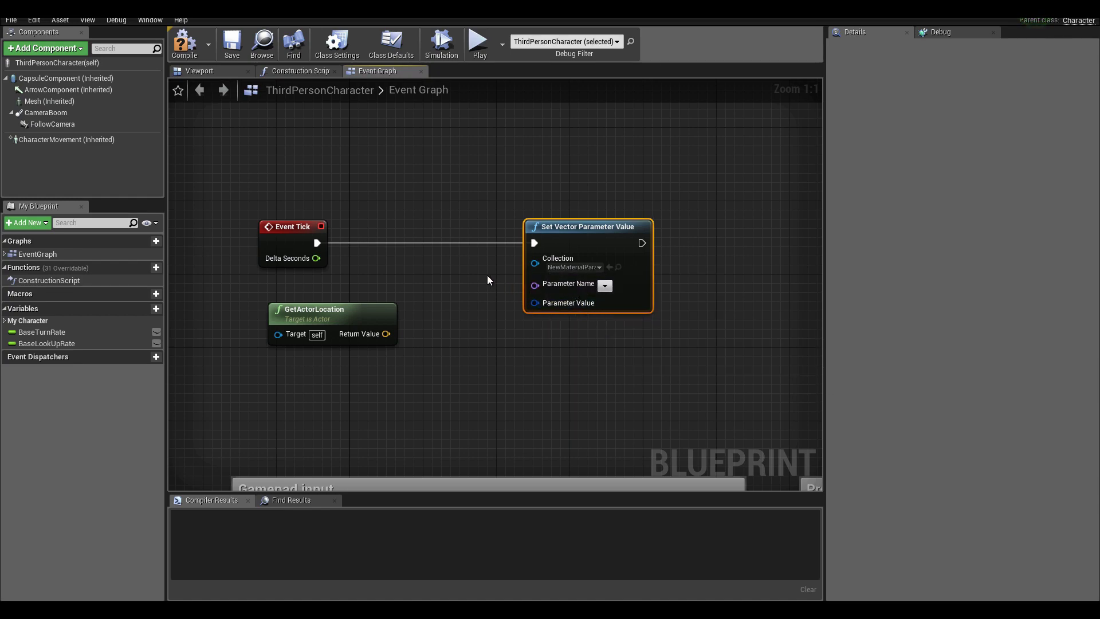
# Set the Parameter Name of the Set Vector Parameter Value node to PlayerLocation and shift the node slightly.
pyautogui.click(605, 286)
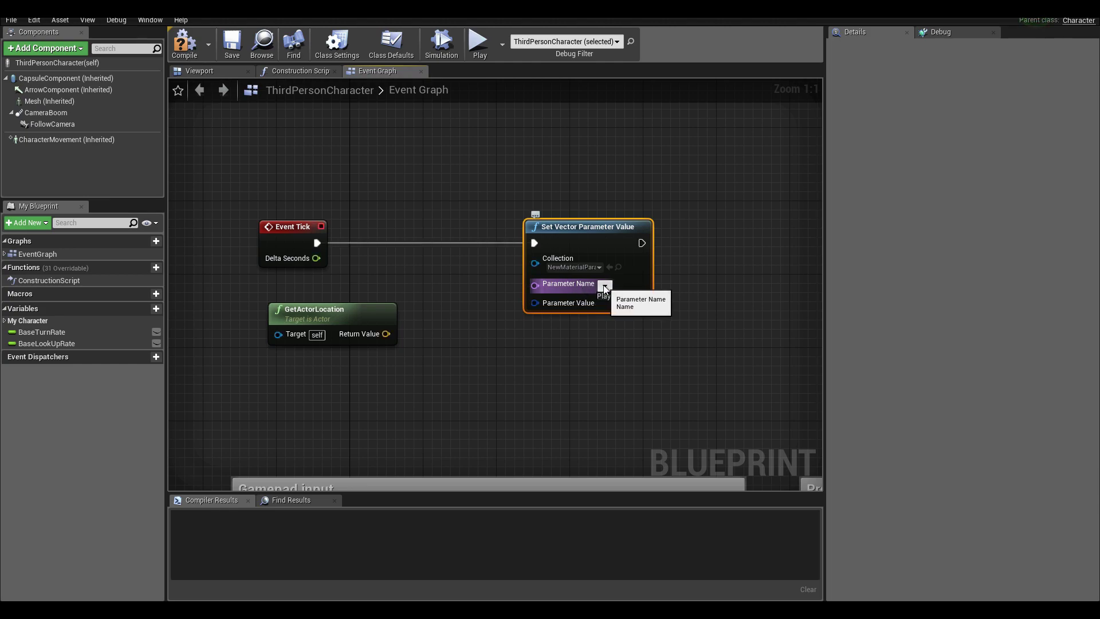
pyautogui.click(607, 297)
pyautogui.click(627, 297)
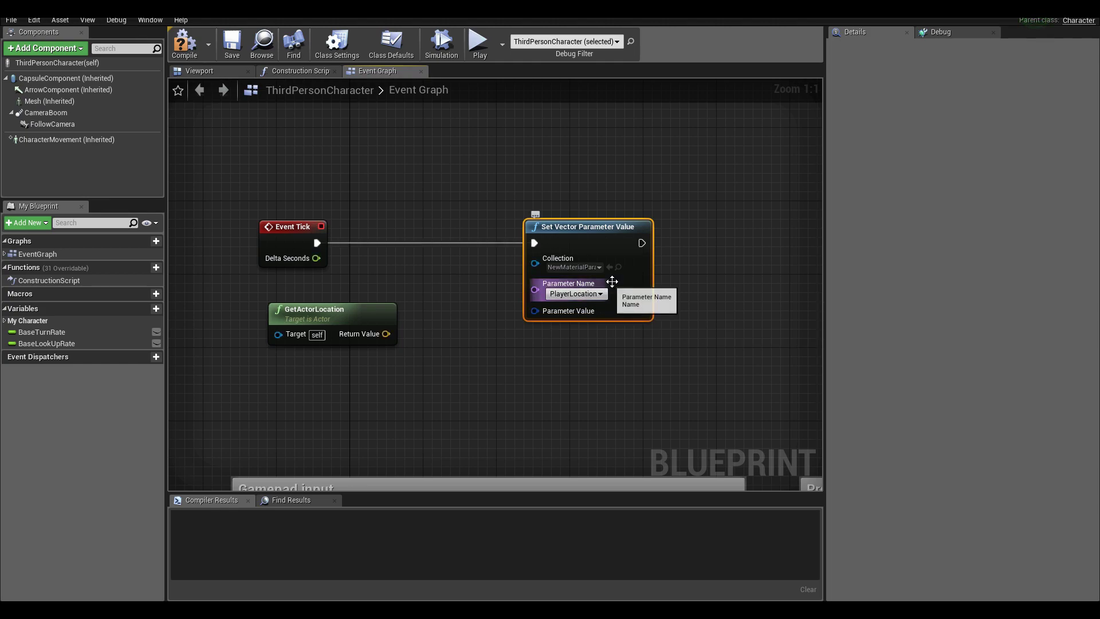
pyautogui.moveTo(572, 233); pyautogui.dragTo(581, 224)
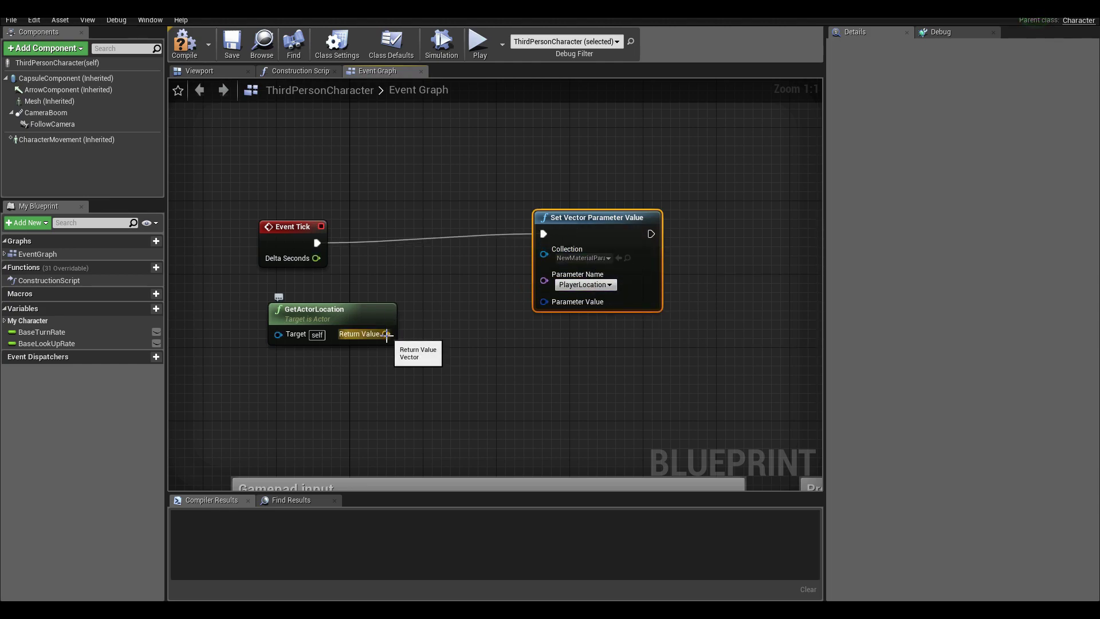
# Feed GetActorLocation's Return Value into Parameter Value, align the conversion and location nodes with that pin, and compile the blueprint.
pyautogui.moveTo(458, 328); pyautogui.dragTo(562, 300)
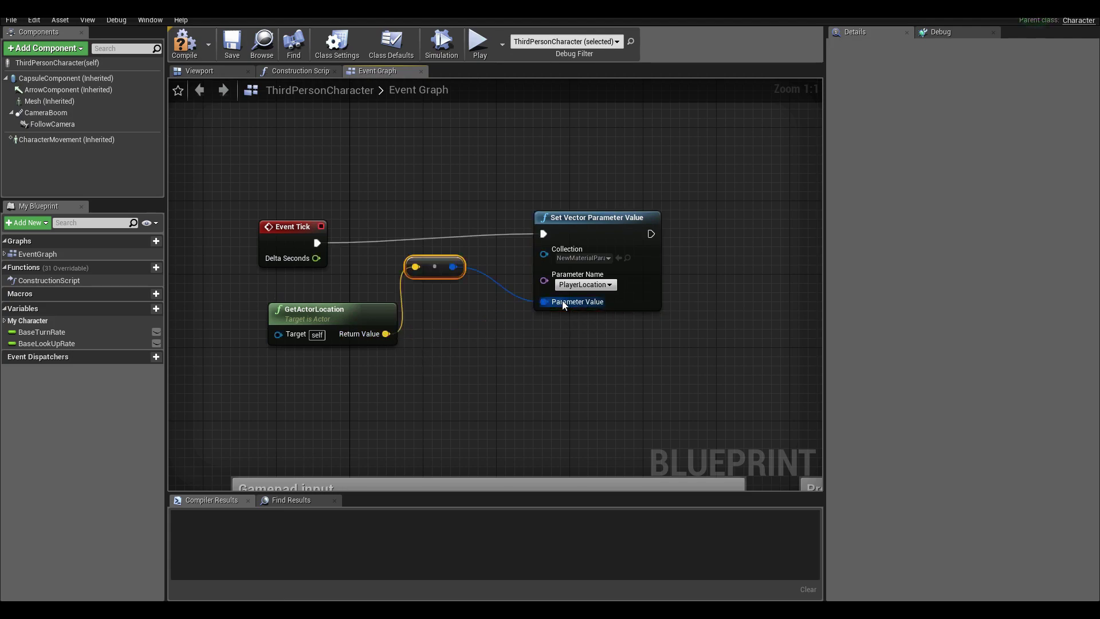
pyautogui.moveTo(451, 265); pyautogui.dragTo(491, 300)
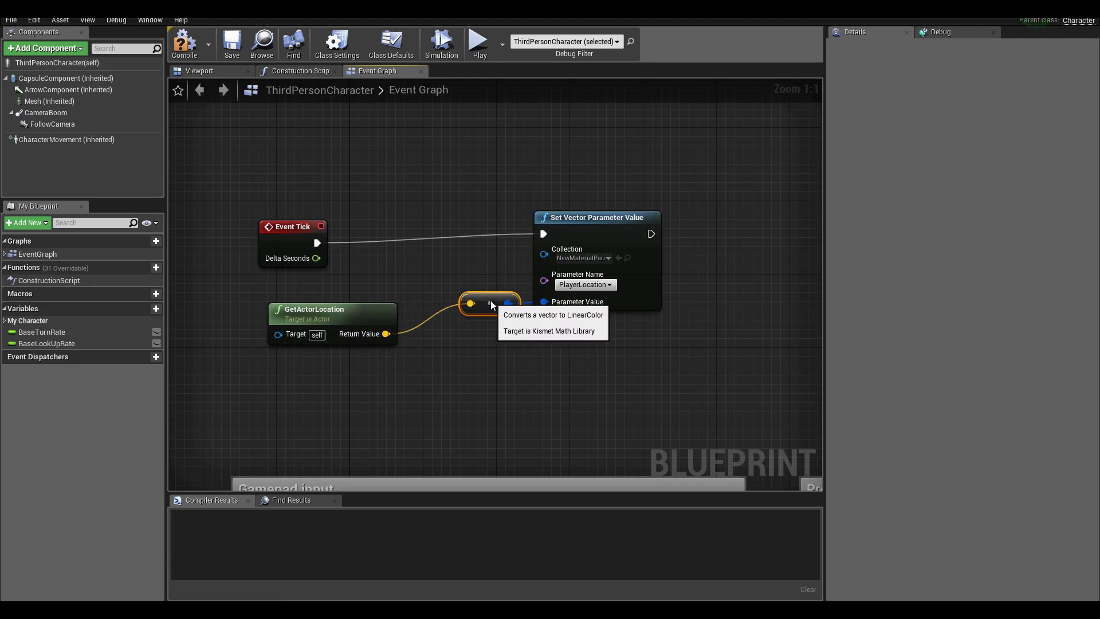
pyautogui.moveTo(362, 309); pyautogui.dragTo(408, 301)
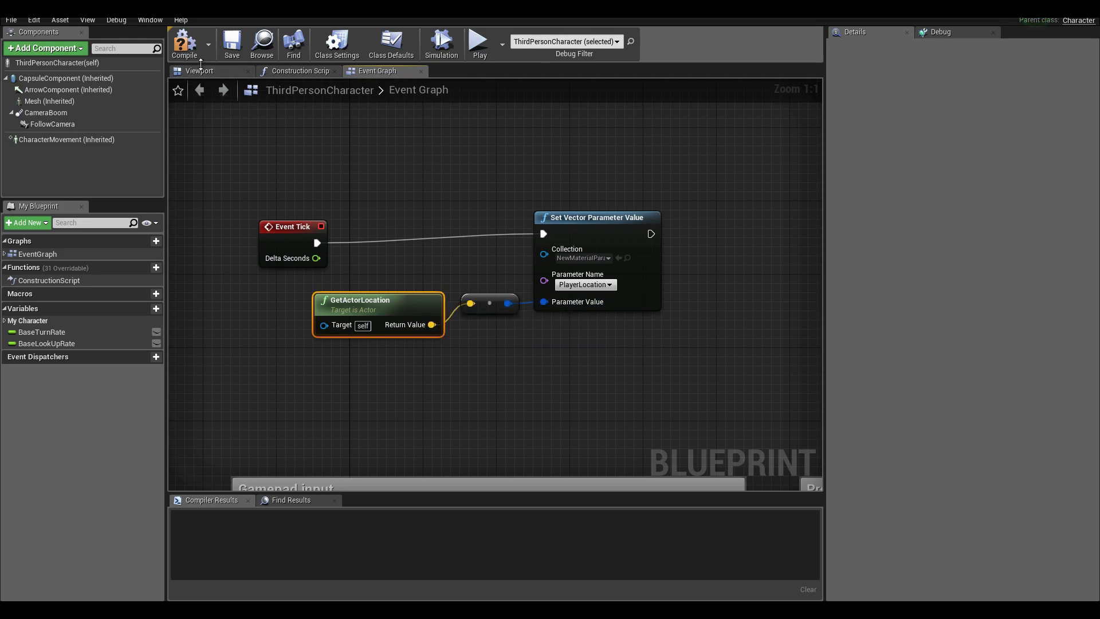
pyautogui.click(184, 43)
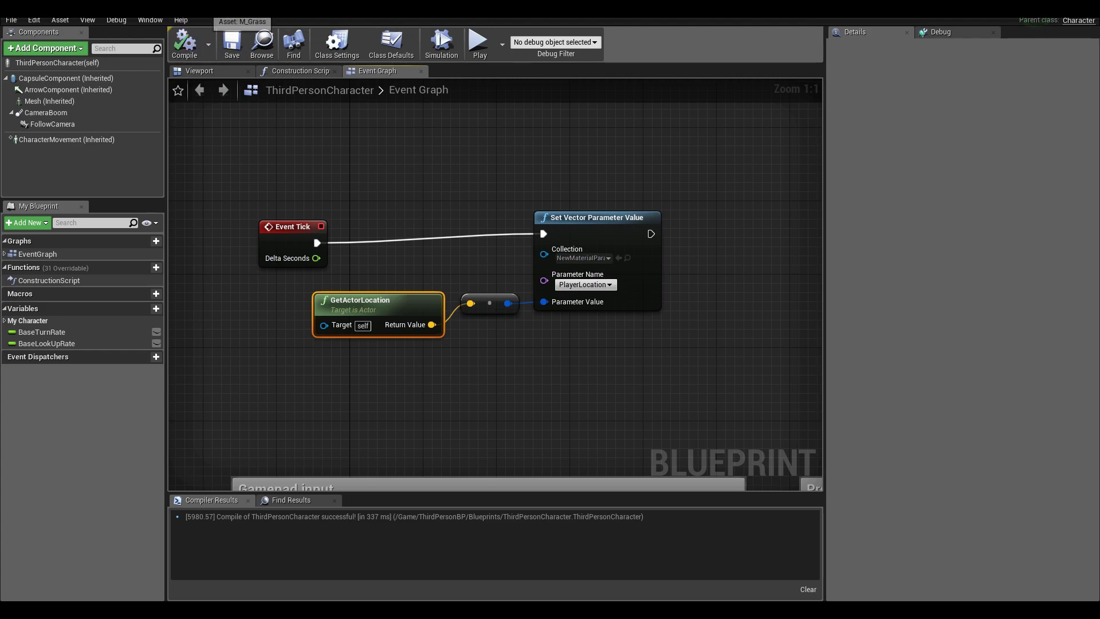
# Return to the M_Grass material and add a CollectionParameter node in the empty area before the Mask (R G B) node.
pyautogui.click(221, 9)
pyautogui.moveTo(504, 263); pyautogui.dragTo(514, 209, button='right')
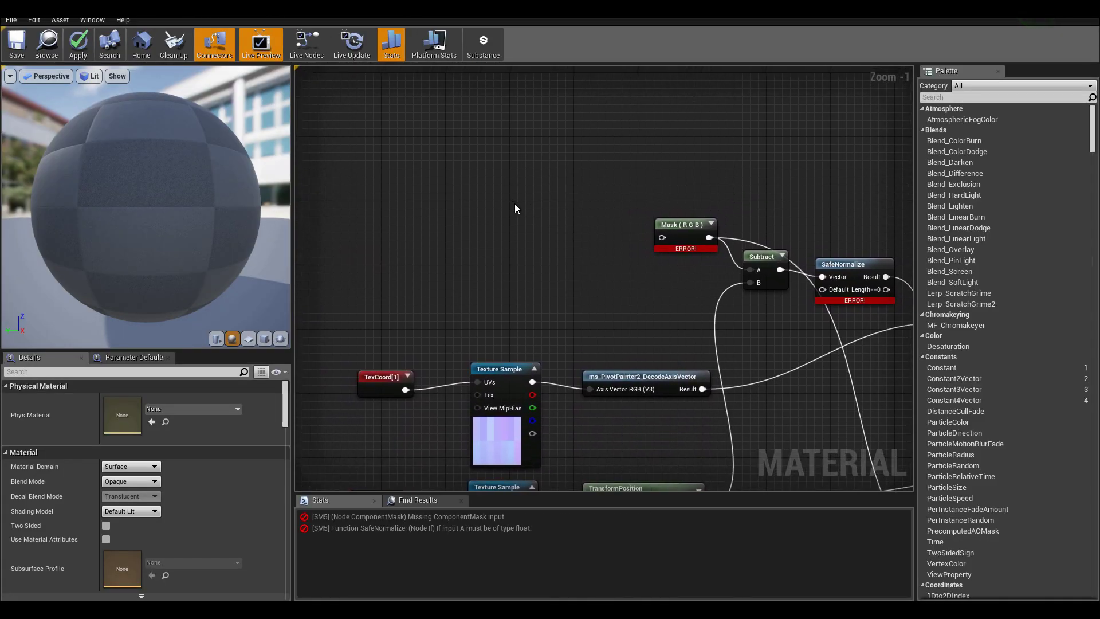
pyautogui.rightClick(480, 196)
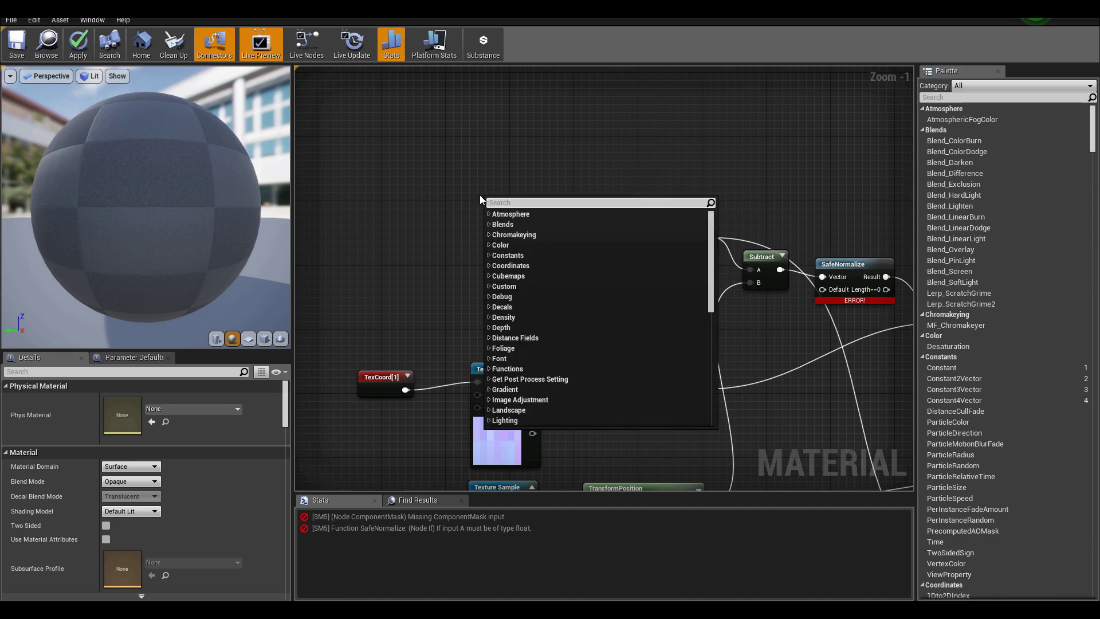
pyautogui.write('collec')
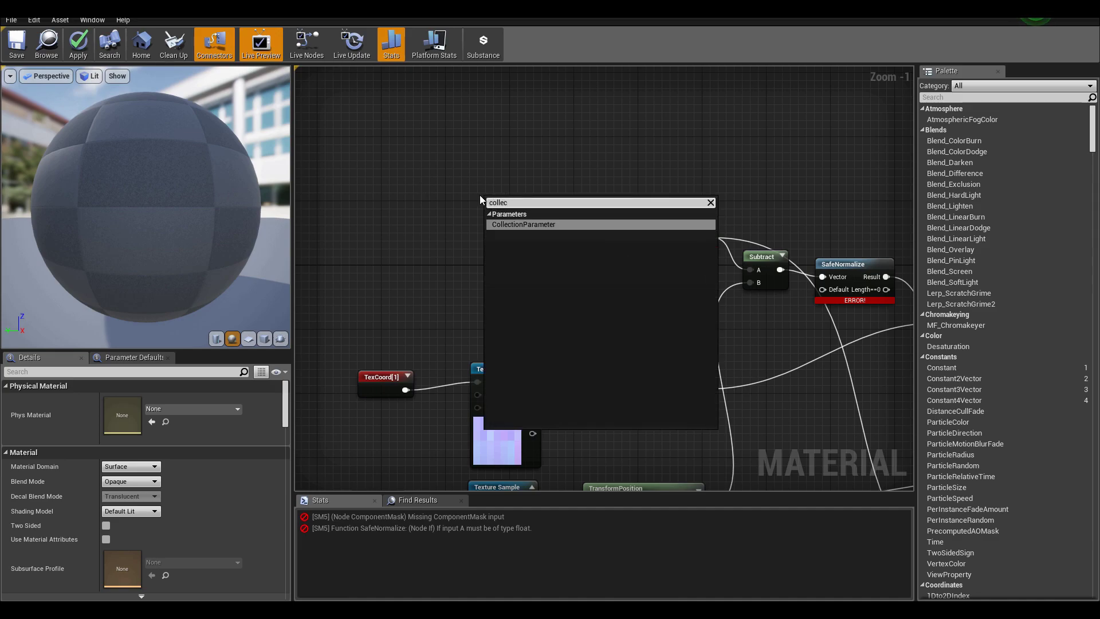
pyautogui.click(534, 225)
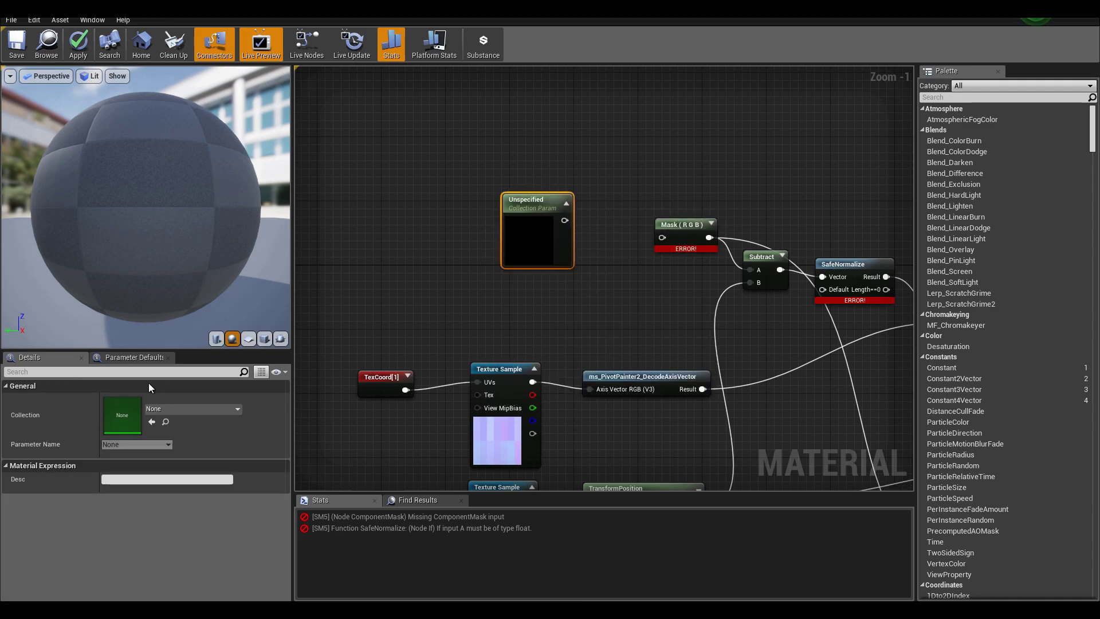
# Set the collection parameter node to PlayerLocation from NewMaterialParameterCollection and connect it to the Mask (R G B) input.
pyautogui.click(174, 408)
pyautogui.click(216, 271)
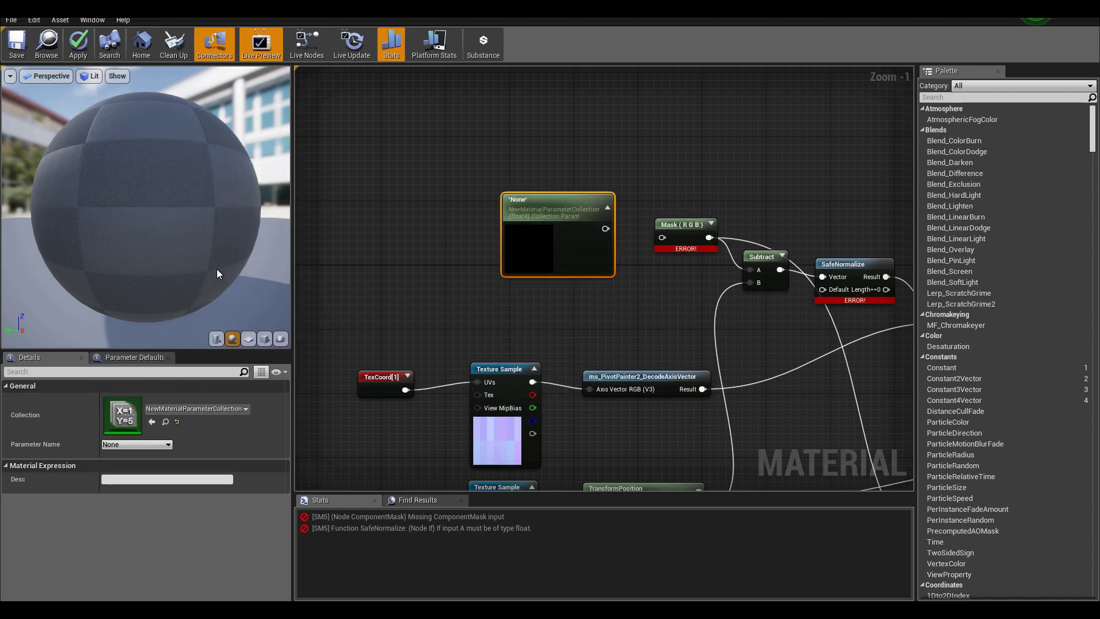
pyautogui.click(152, 445)
pyautogui.click(125, 453)
pyautogui.moveTo(541, 273); pyautogui.dragTo(517, 290)
pyautogui.moveTo(668, 237); pyautogui.dragTo(668, 237)
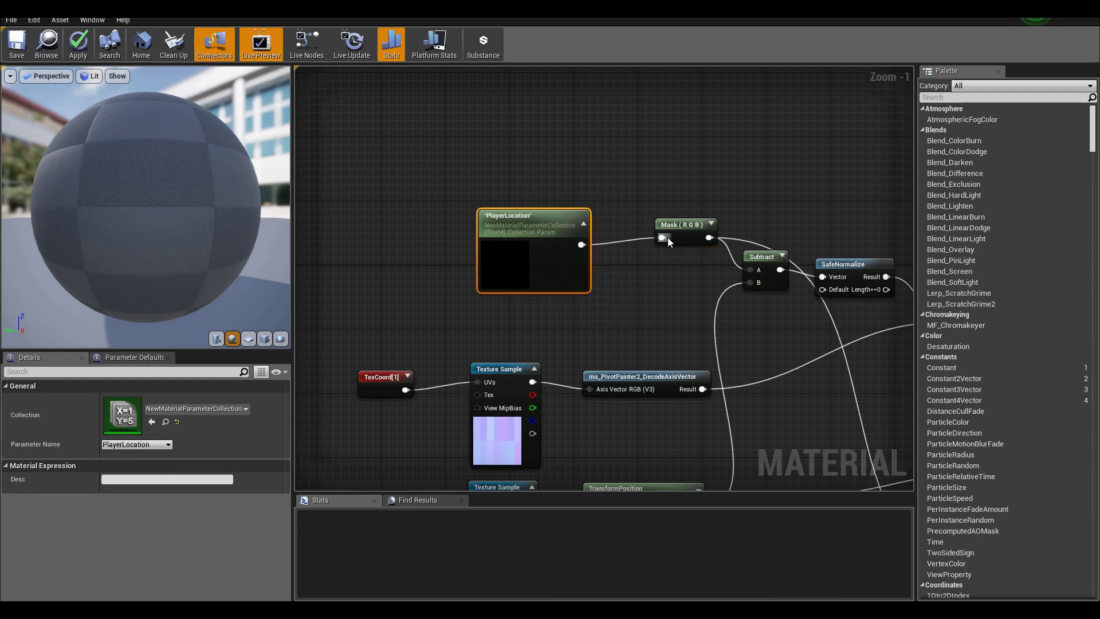
# Make the M_Grass material two-sided and apply the material changes.
pyautogui.scroll(-3, 630, 315)
pyautogui.moveTo(710, 358); pyautogui.dragTo(588, 314, button='right')
pyautogui.scroll(-3, 546, 329)
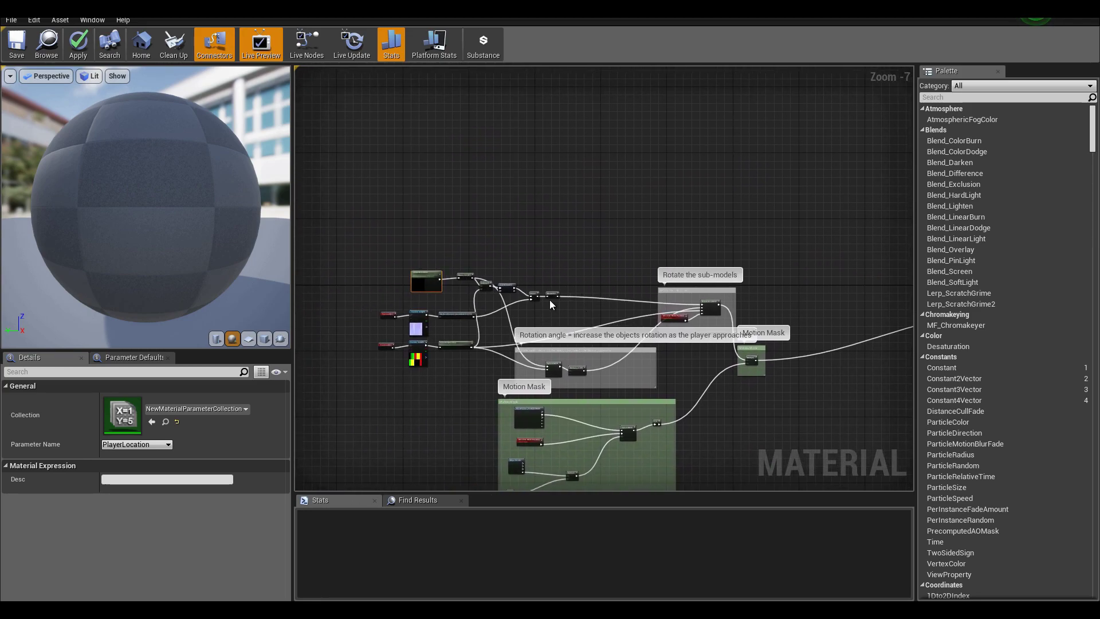
pyautogui.moveTo(425, 243); pyautogui.dragTo(560, 263, button='right')
pyautogui.scroll(4, 559, 264)
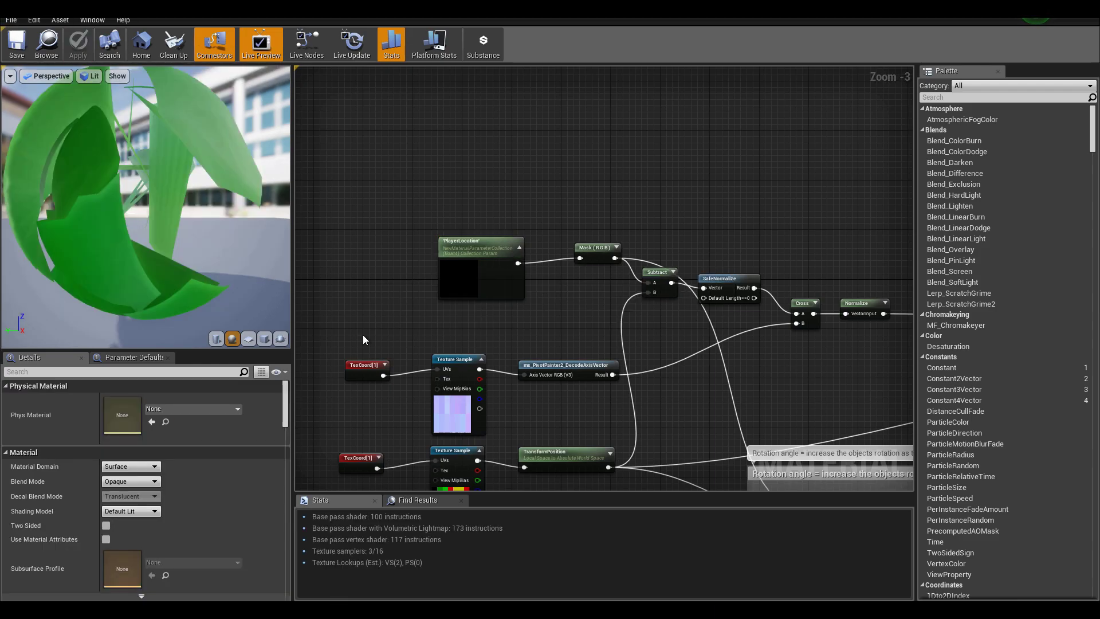
pyautogui.click(105, 526)
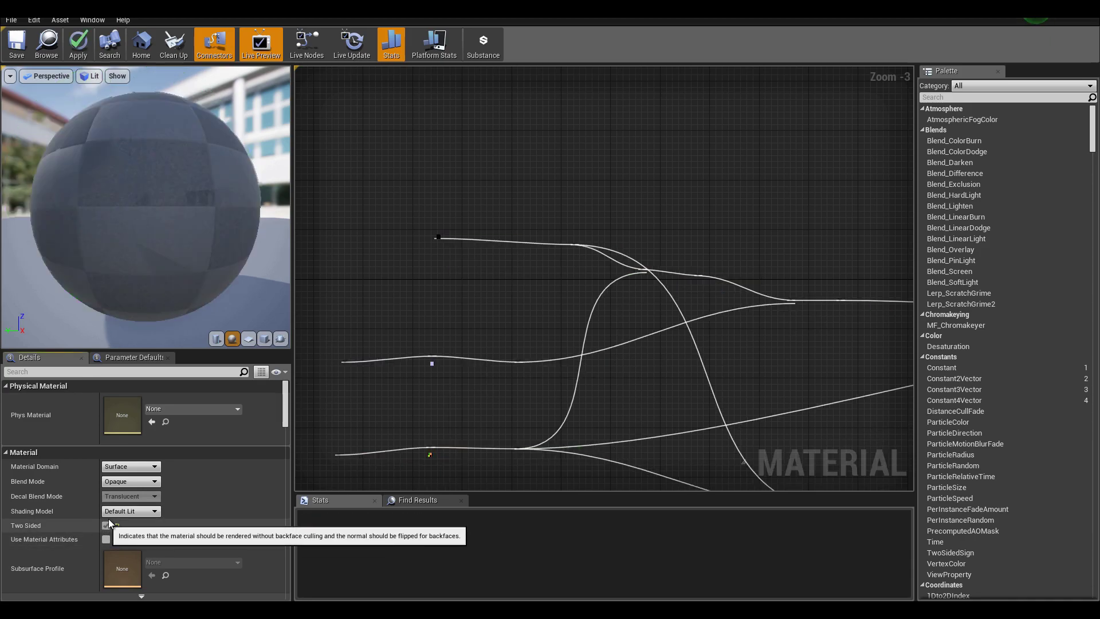
pyautogui.click(83, 47)
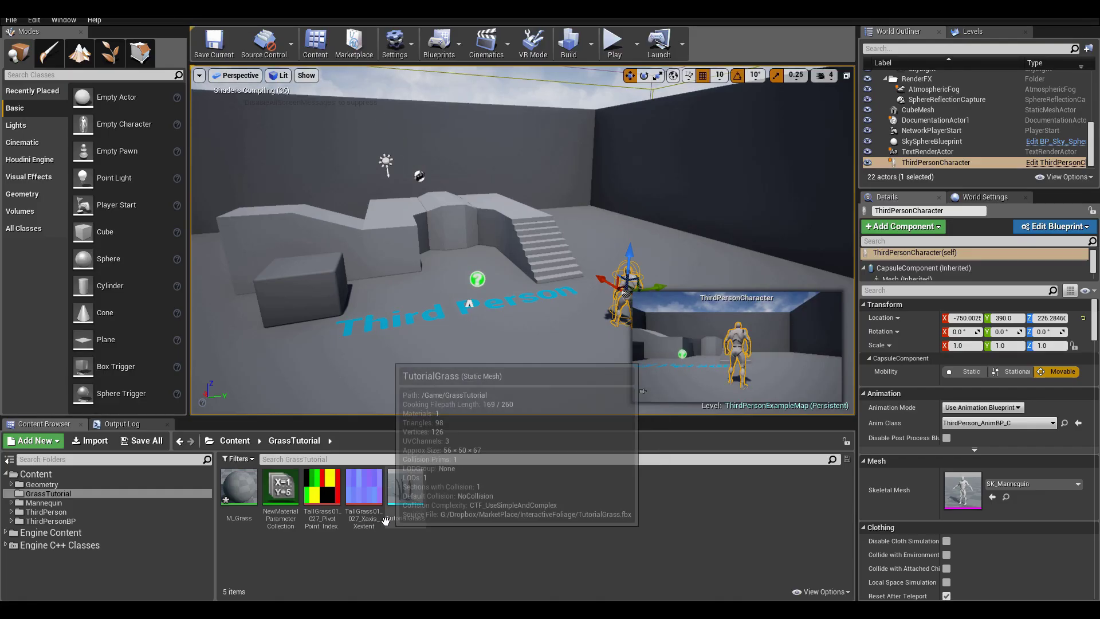
# Open the TutorialGrass static mesh and assign M_Grass to its material slot.
pyautogui.doubleClick(405, 490)
pyautogui.click(992, 137)
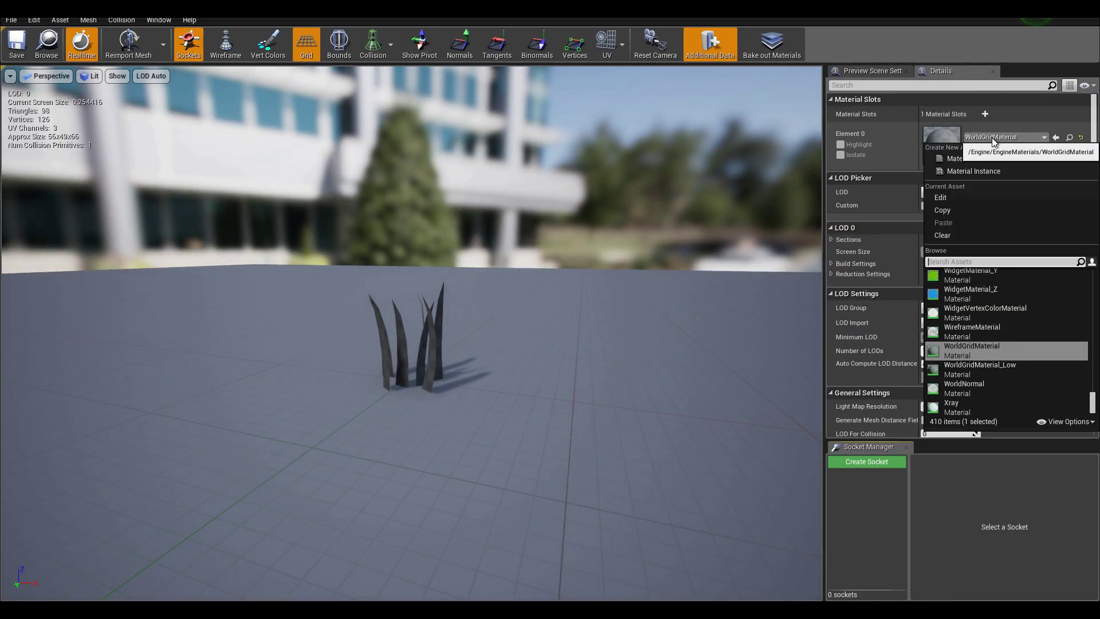
pyautogui.write('grass')
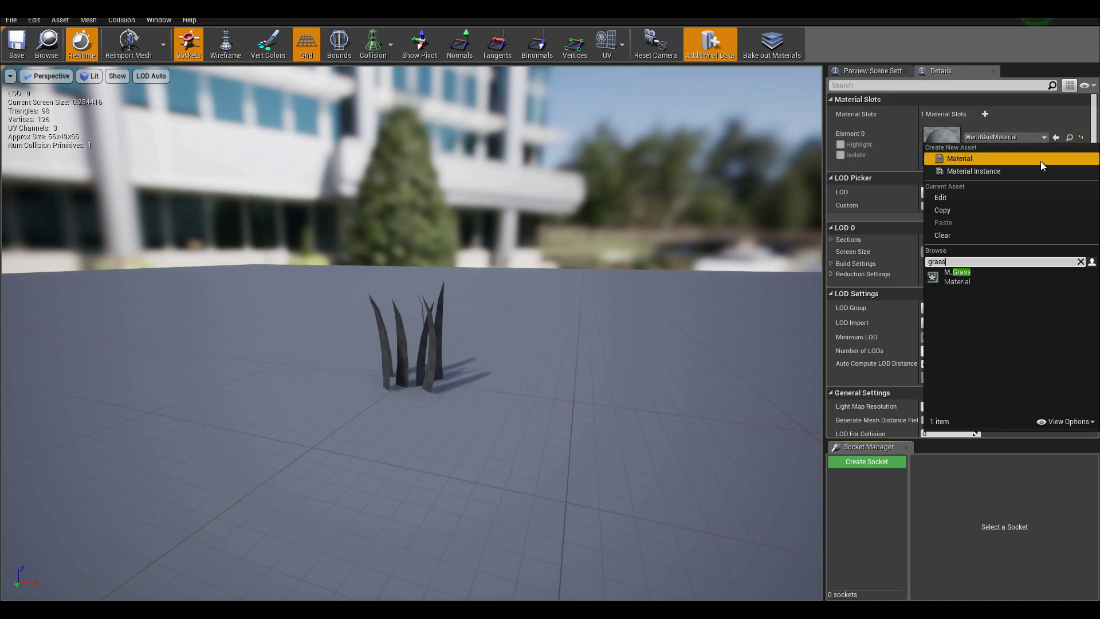
pyautogui.click(956, 276)
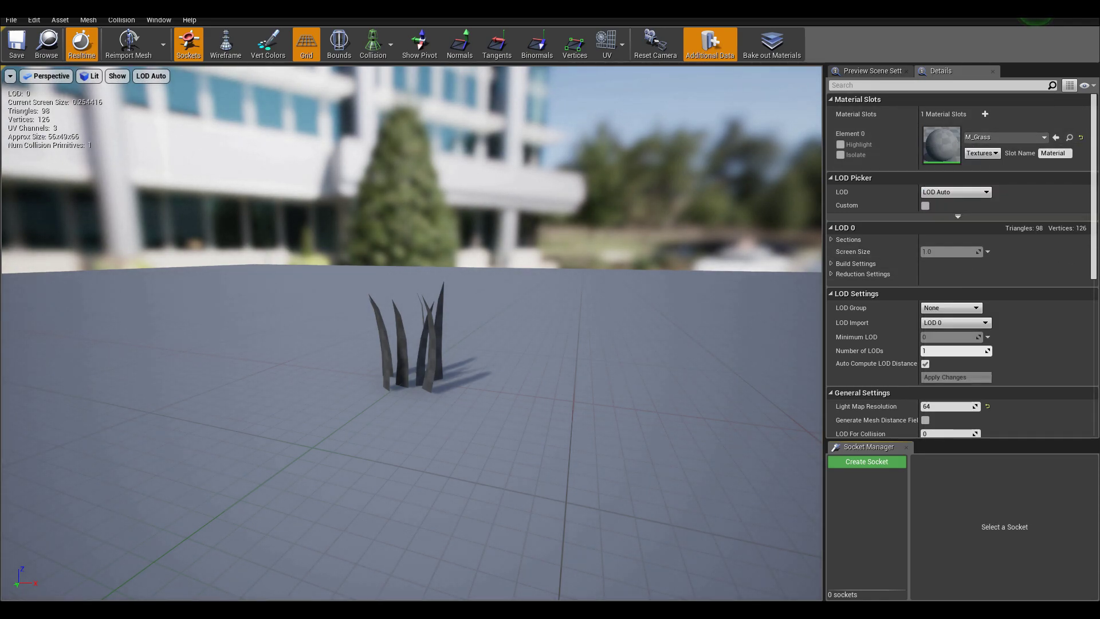
# Return to the level and place two TutorialGrass meshes side by side on the floor near the character.
pyautogui.click(410, 19)
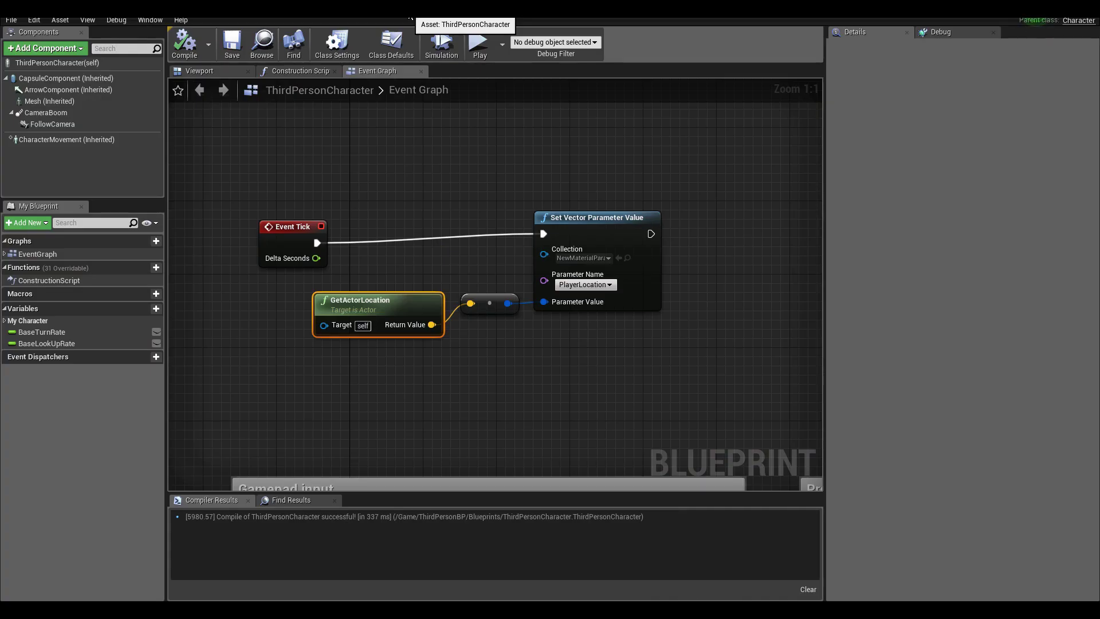
pyautogui.click(469, 16)
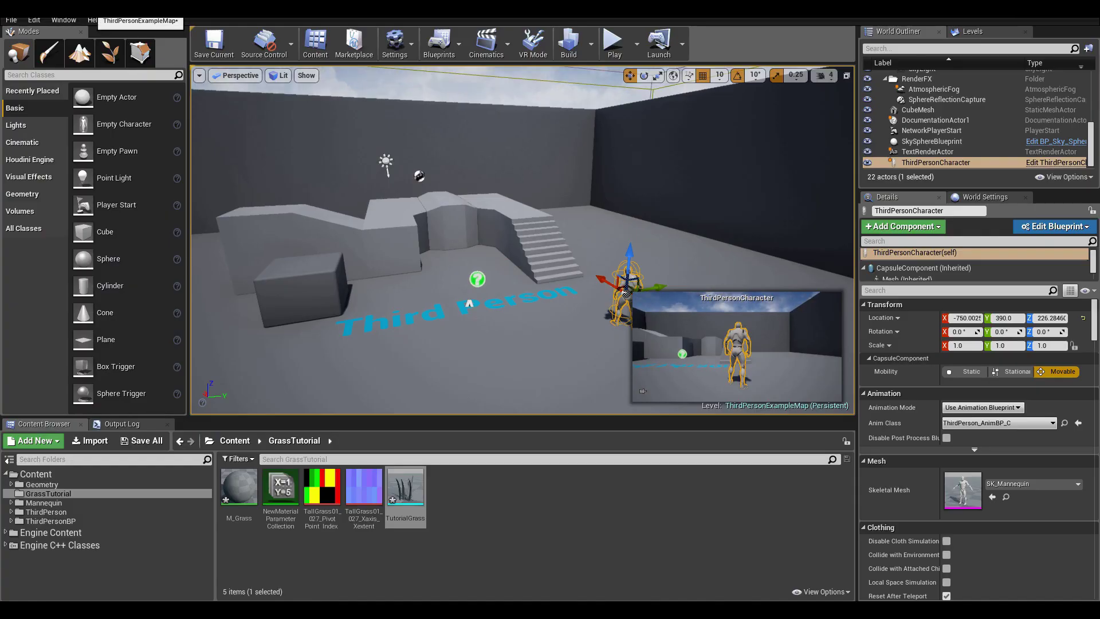
pyautogui.press('w')
pyautogui.moveTo(462, 349); pyautogui.dragTo(436, 395, button='right')
pyautogui.moveTo(411, 486); pyautogui.dragTo(539, 267)
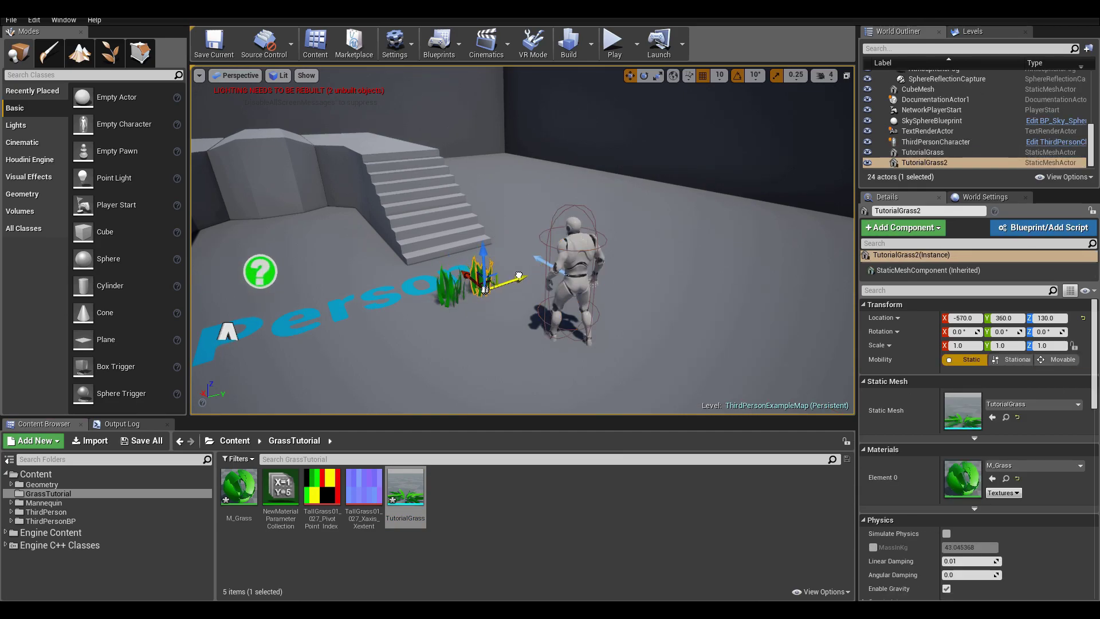
# Play the level and run the character back and forth through the grass to check how it bends, and stop playing.
pyautogui.click(613, 43)
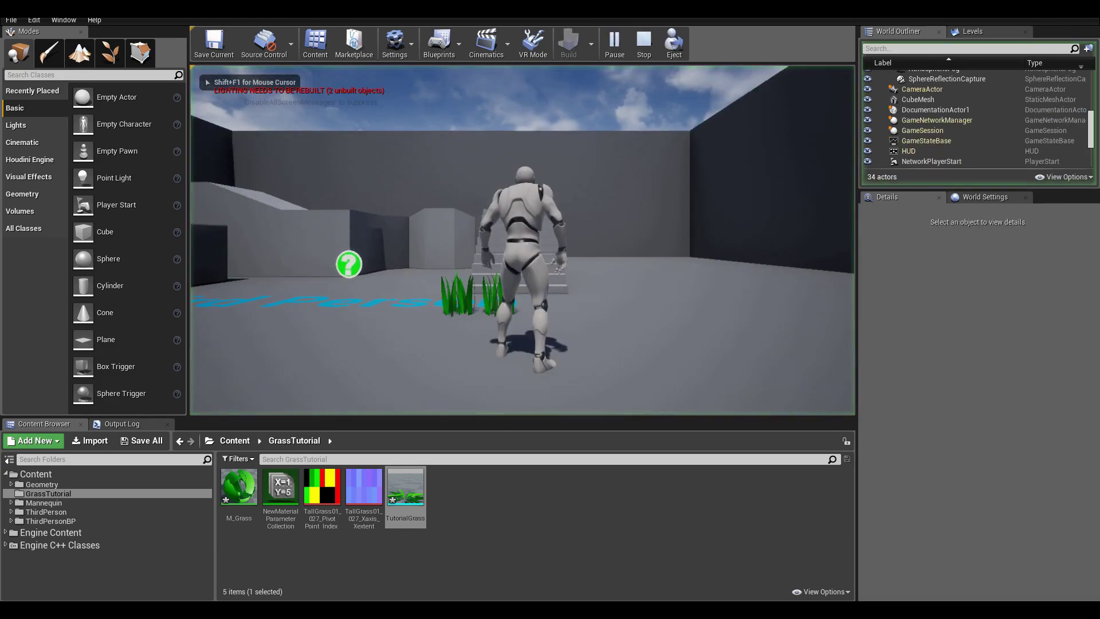
pyautogui.press('w')
pyautogui.press('w')
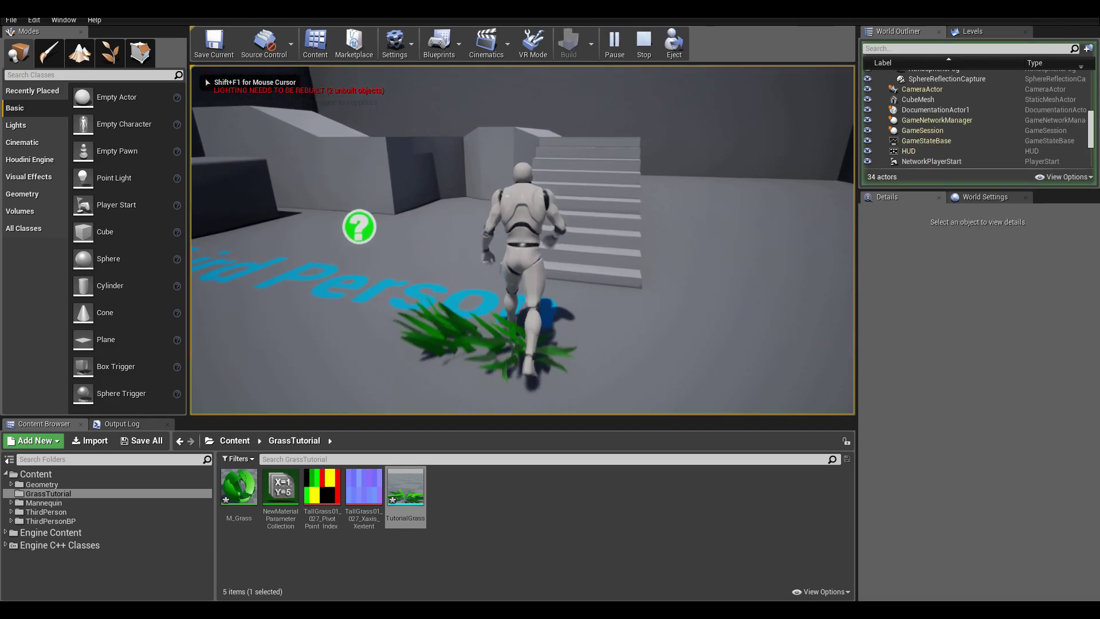
pyautogui.press('a')
pyautogui.press('s')
pyautogui.press('w')
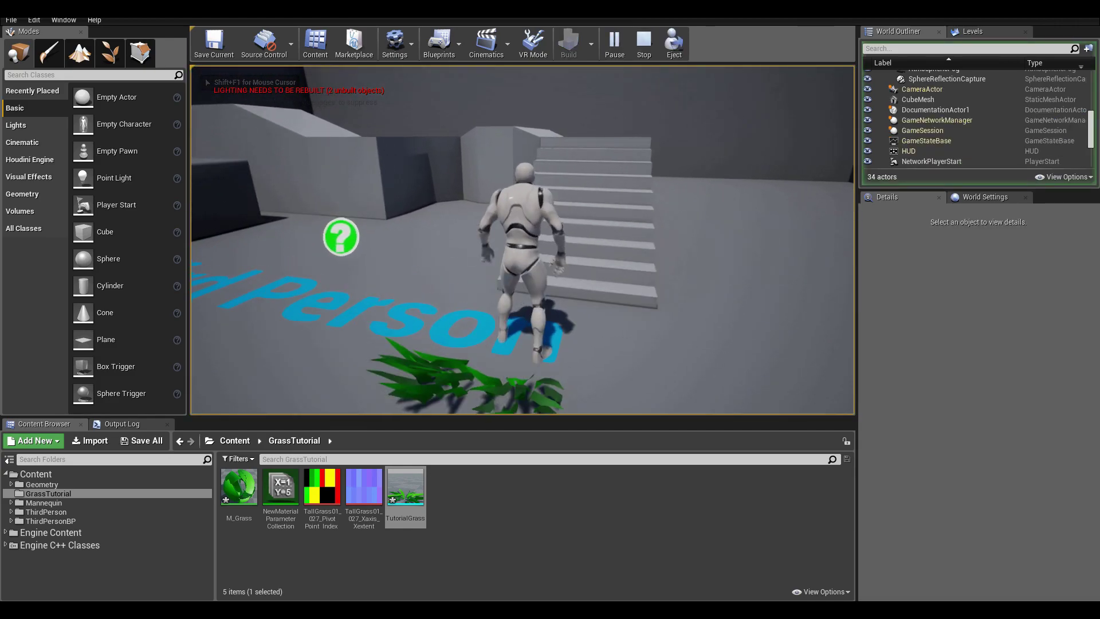
pyautogui.press('s')
pyautogui.press('a')
pyautogui.press('w')
pyautogui.press('d')
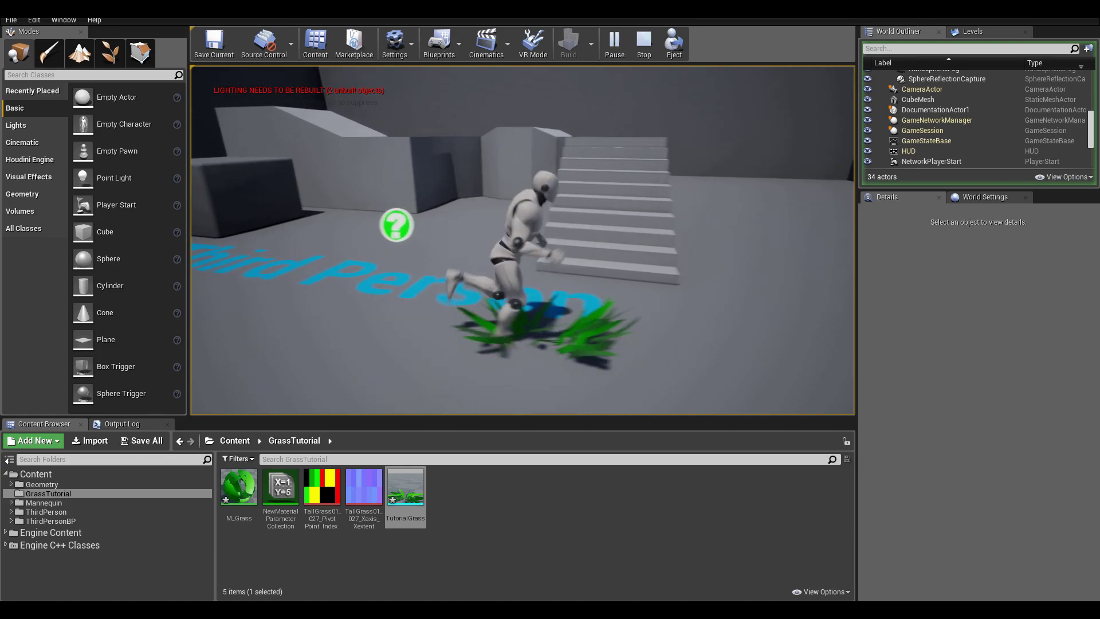
pyautogui.press('a')
pyautogui.press('d')
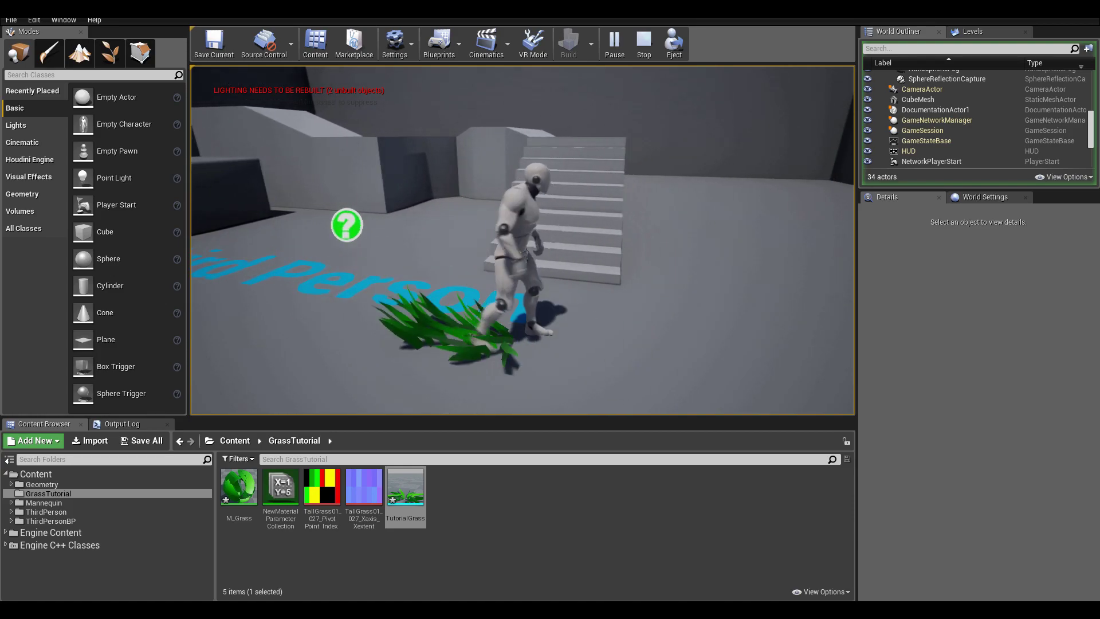
pyautogui.press('Escape')
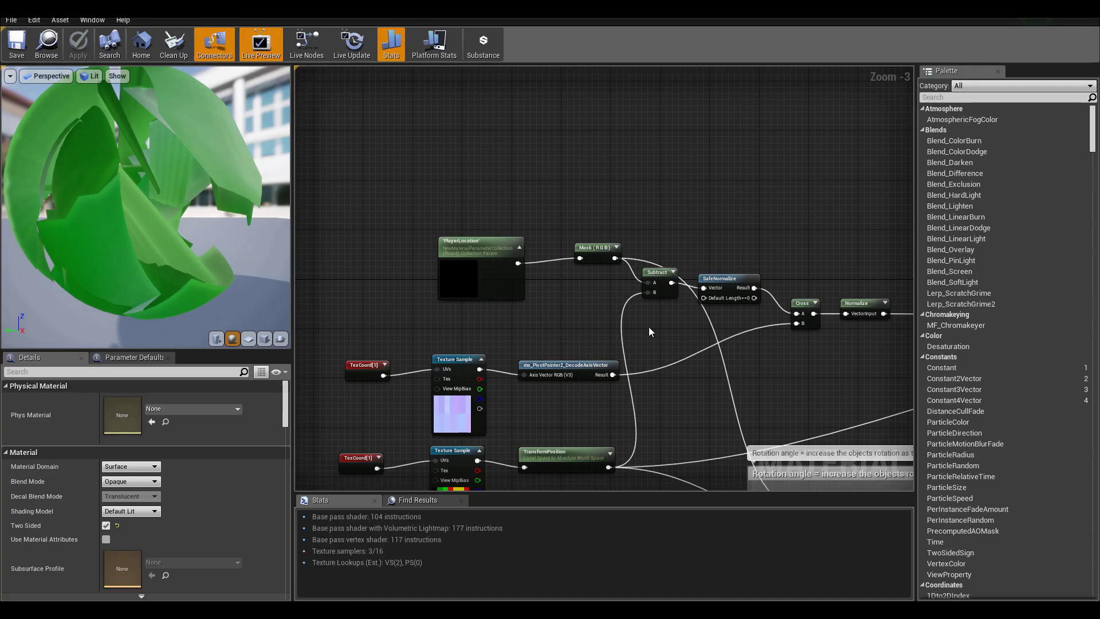
# In M_Grass, set the Radius of the SphereMask node in the rotation angle comment to 150.
pyautogui.moveTo(608, 271); pyautogui.dragTo(526, 148, button='right')
pyautogui.moveTo(670, 248); pyautogui.dragTo(508, 160, button='right')
pyautogui.scroll(3, 560, 252)
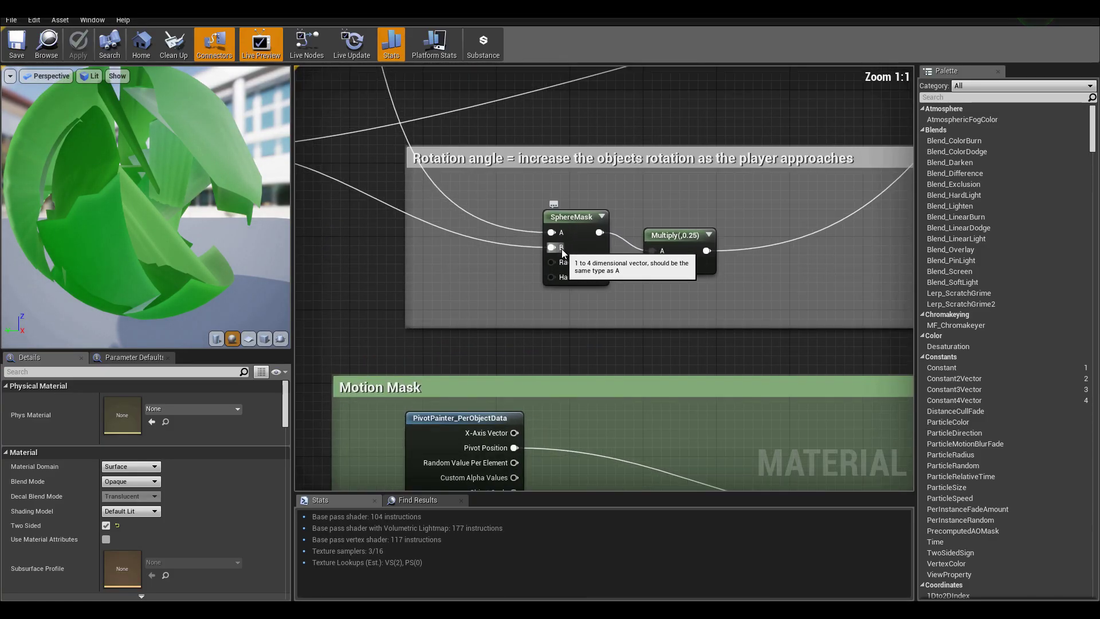
pyautogui.click(596, 260)
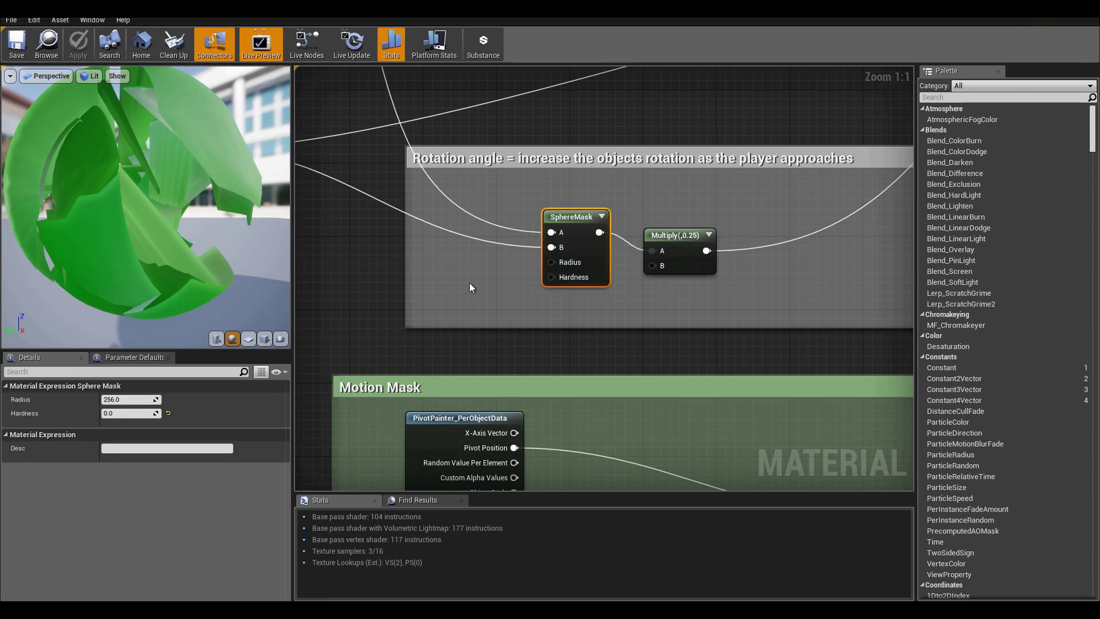
pyautogui.click(132, 403)
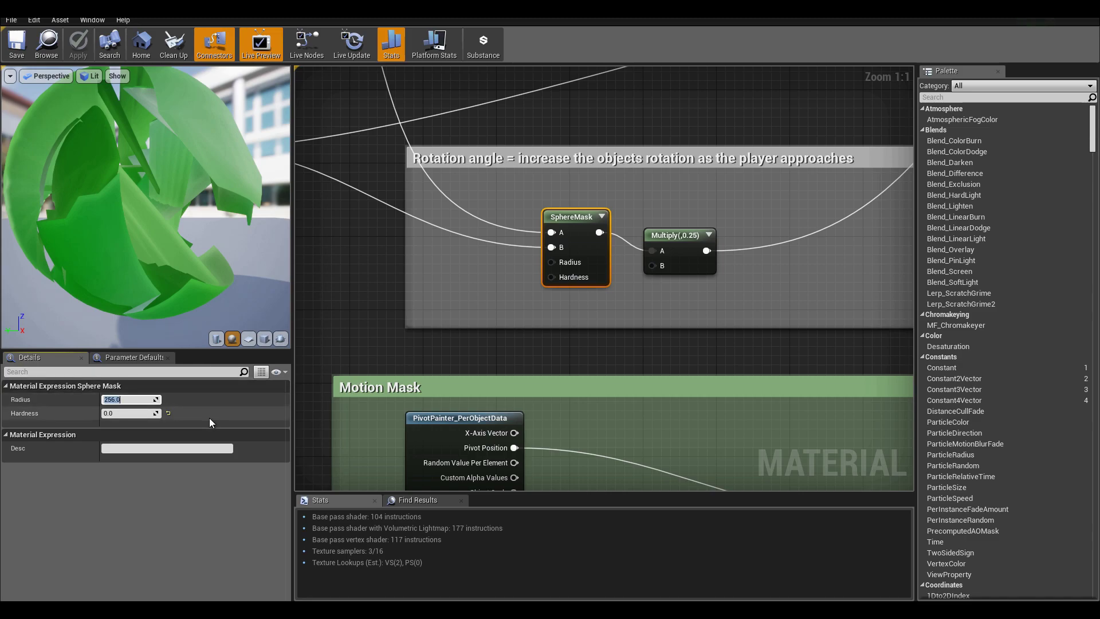
pyautogui.write('150')
pyautogui.press('Return')
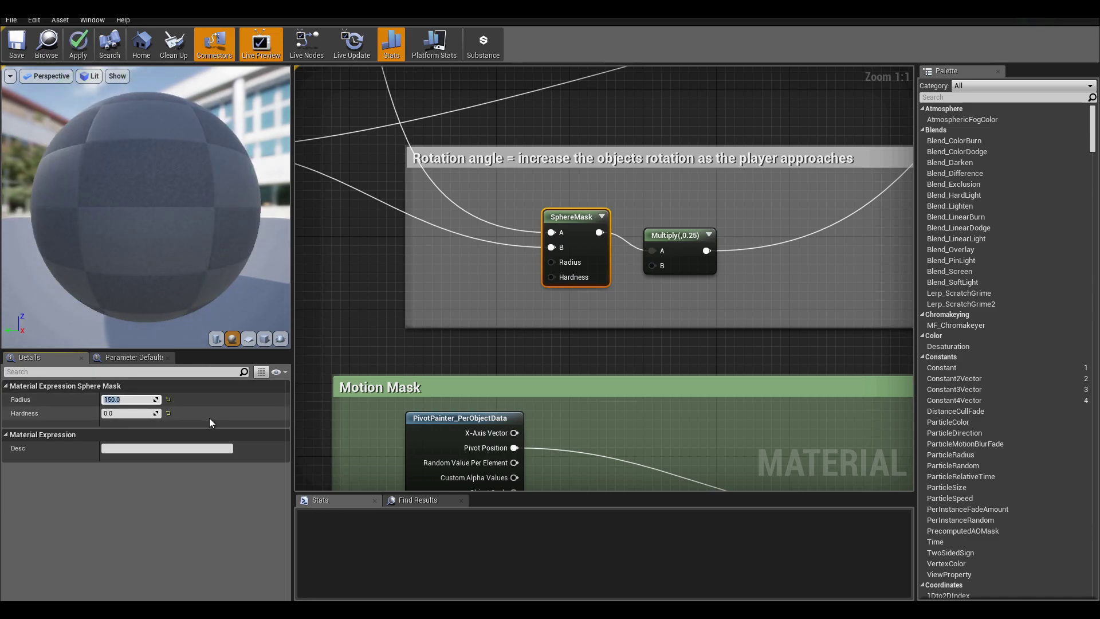
# Add a scalar parameter named Radius with default value 150, connect it to the SphereMask's Radius input, and apply the material.
pyautogui.click(442, 287)
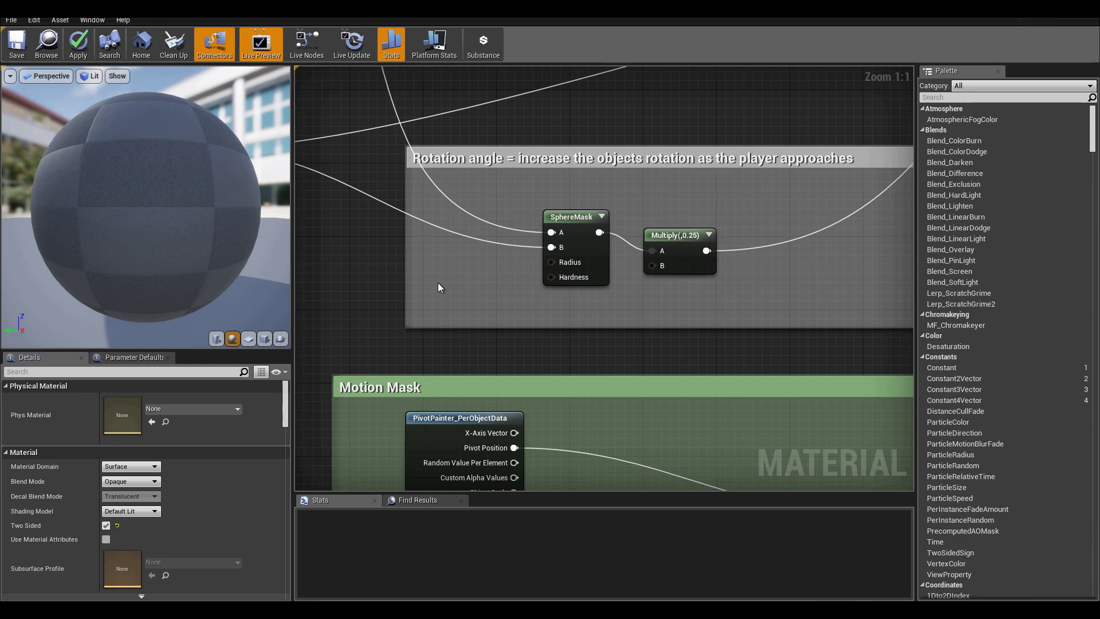
pyautogui.click(438, 283)
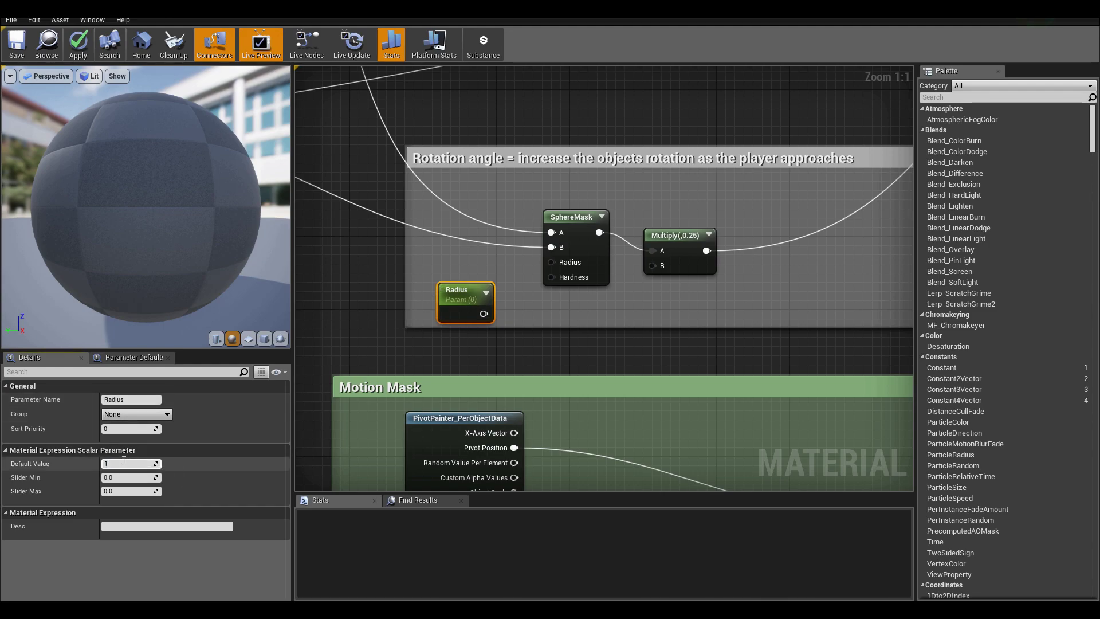
pyautogui.moveTo(491, 314); pyautogui.dragTo(502, 310)
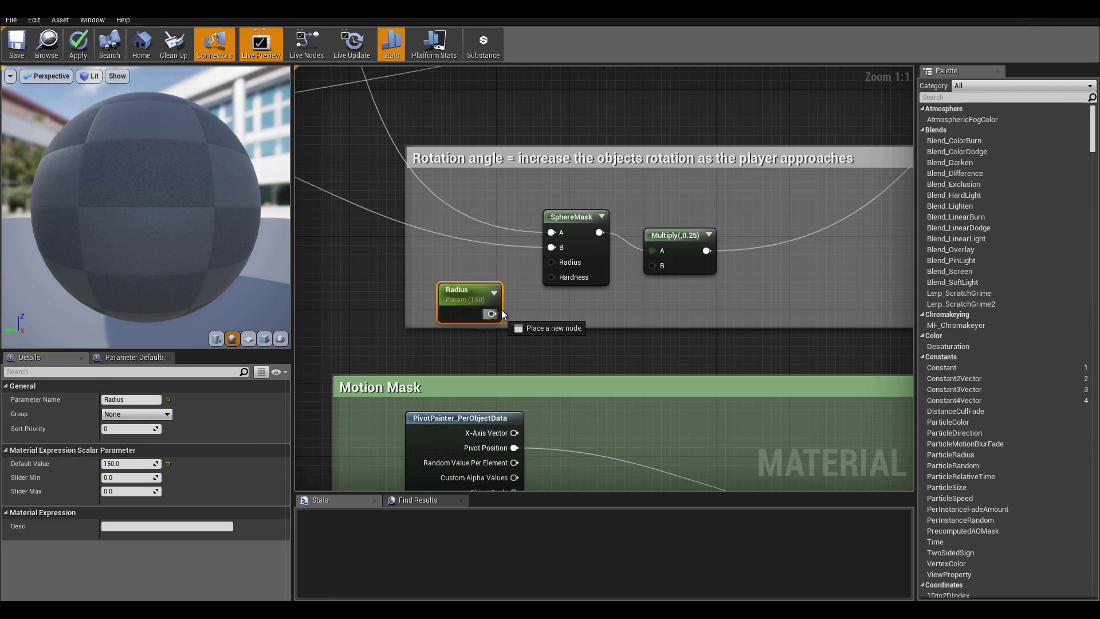
pyautogui.moveTo(556, 268); pyautogui.dragTo(551, 263)
pyautogui.moveTo(458, 291); pyautogui.dragTo(463, 274)
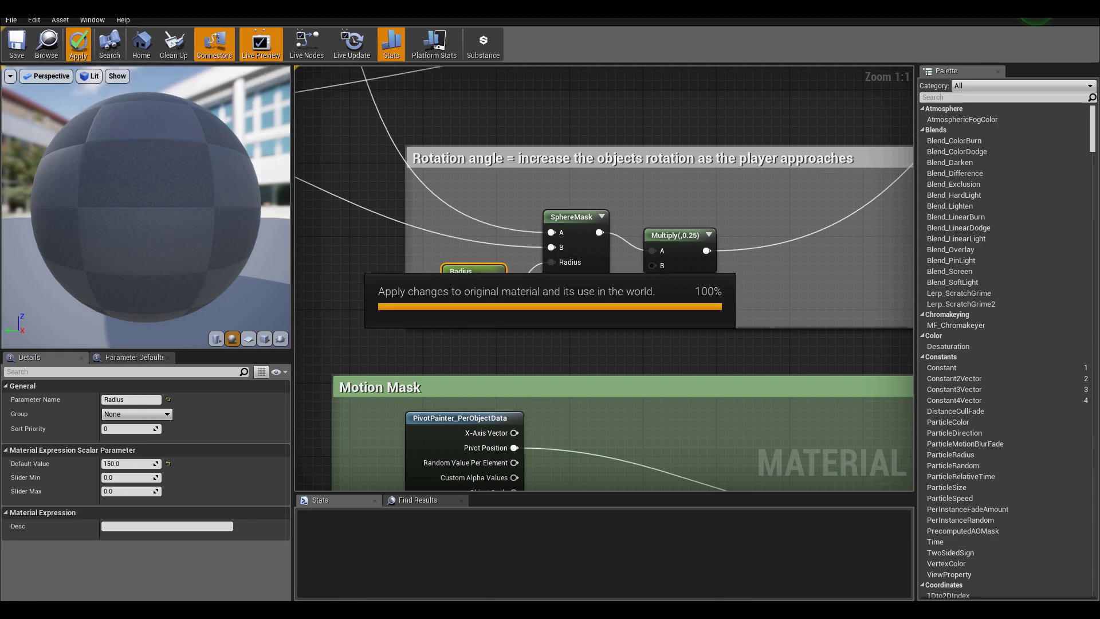
# Return to the level, play it, run and jump the character around and through both grass meshes to check their bending, and stop playing.
pyautogui.click(102, 9)
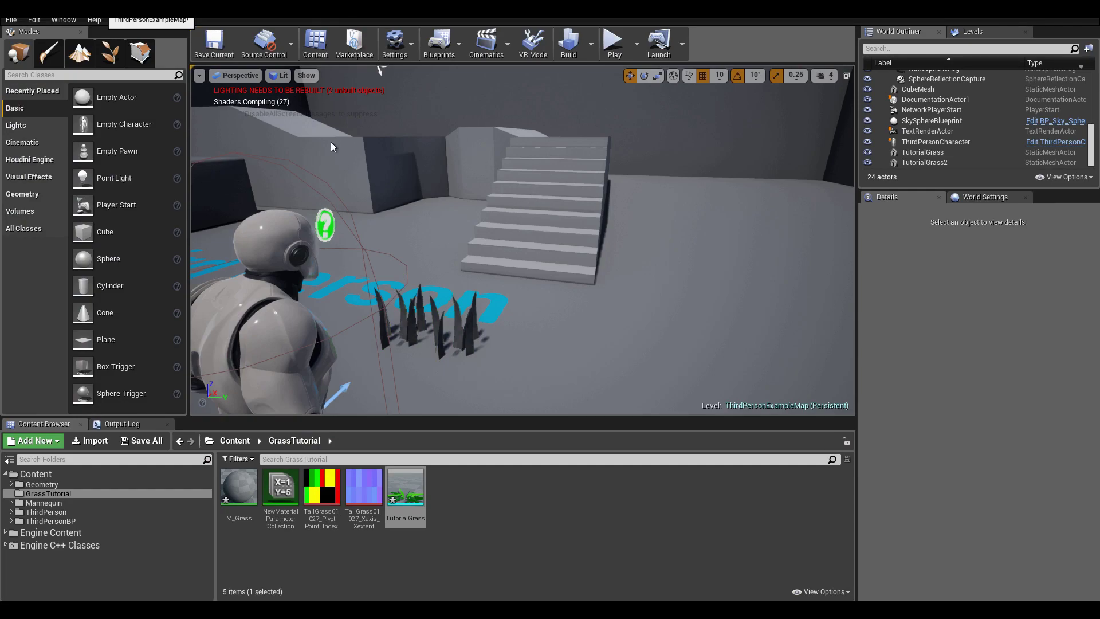
pyautogui.moveTo(352, 146)
pyautogui.mouseDown(button='right')
pyautogui.moveTo(387, 150)
pyautogui.moveTo(354, 161)
pyautogui.mouseUp(button='right')
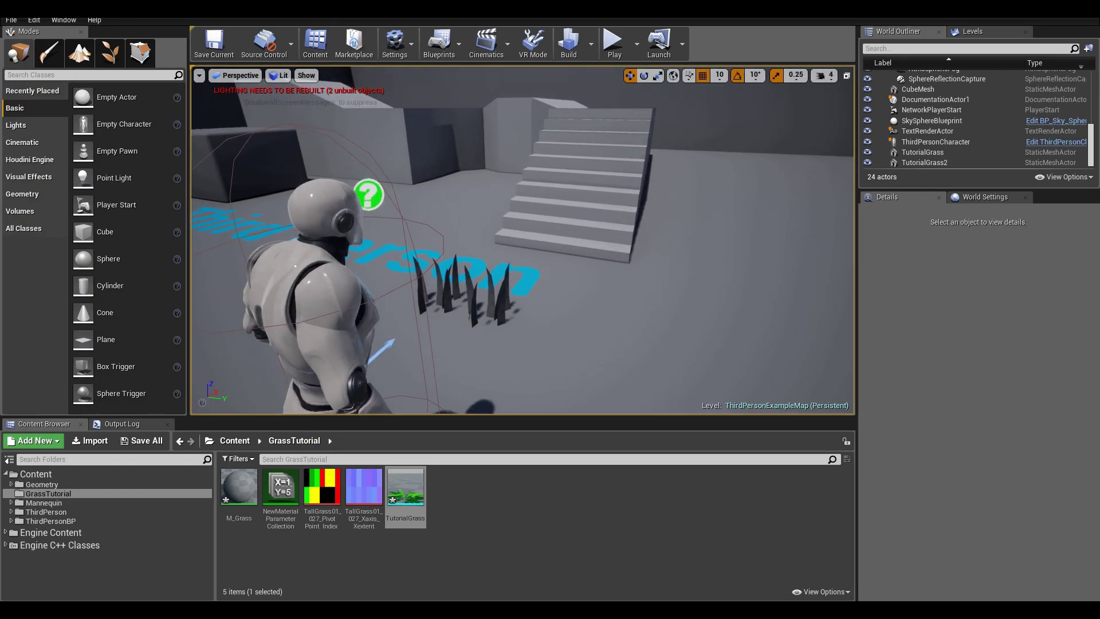
pyautogui.click(613, 42)
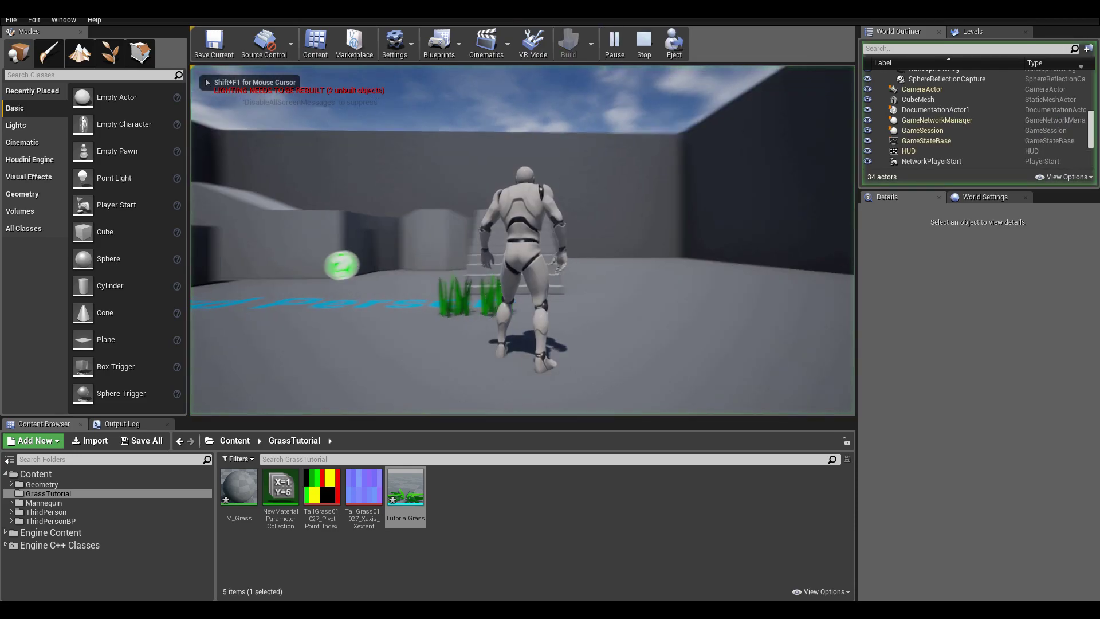
pyautogui.press('w')
pyautogui.press('w')
pyautogui.press('a')
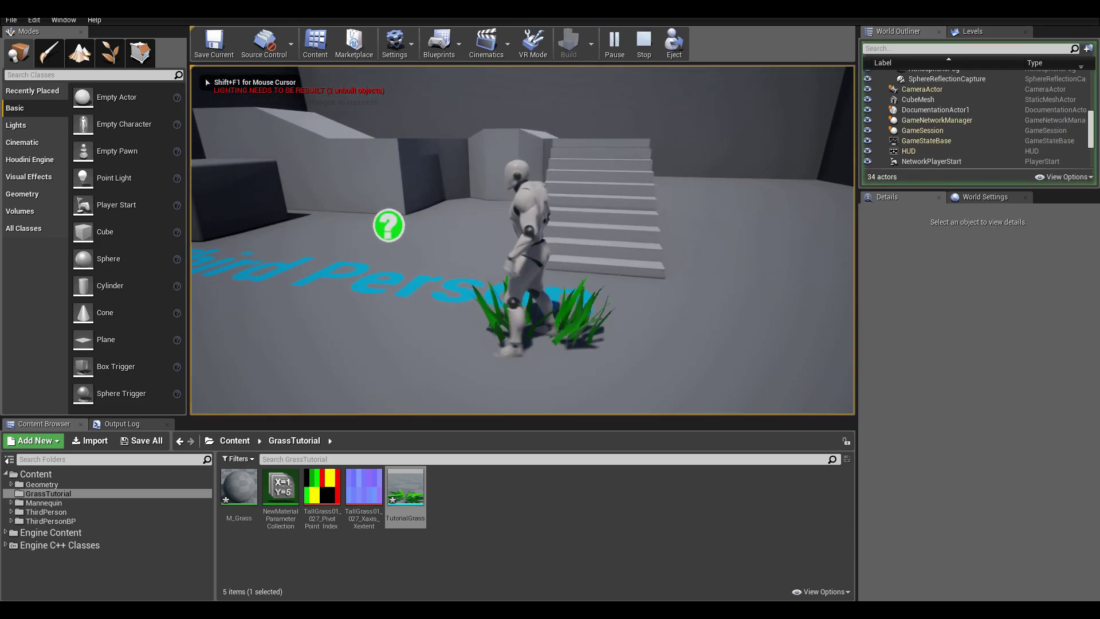
pyautogui.press('w')
pyautogui.press('a')
pyautogui.press('d')
pyautogui.press('s')
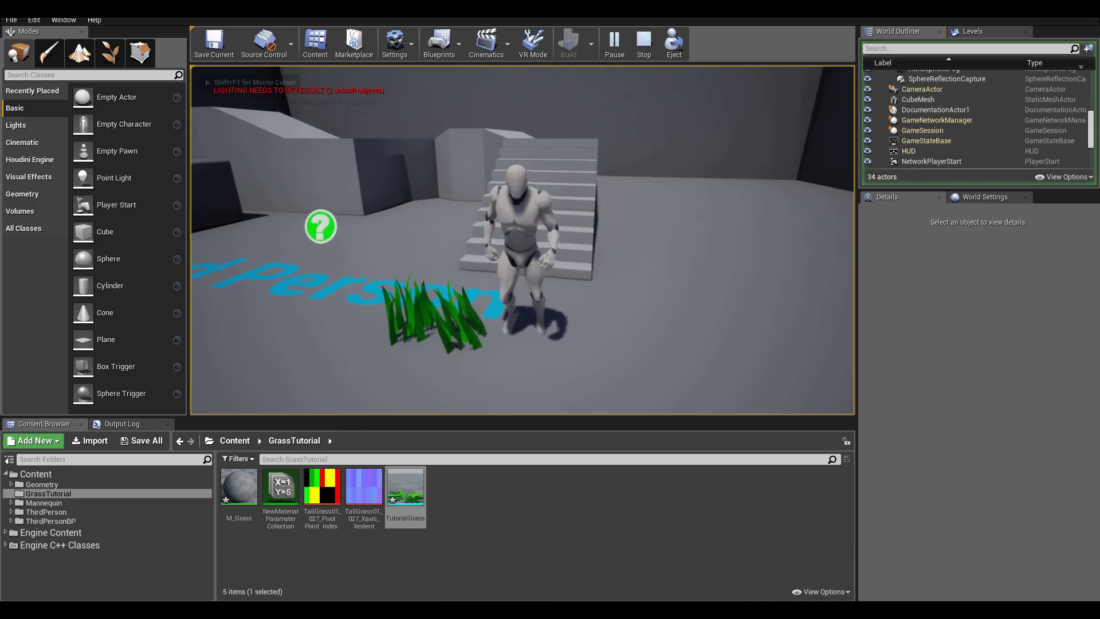
pyautogui.press('a')
pyautogui.press('s')
pyautogui.press('a')
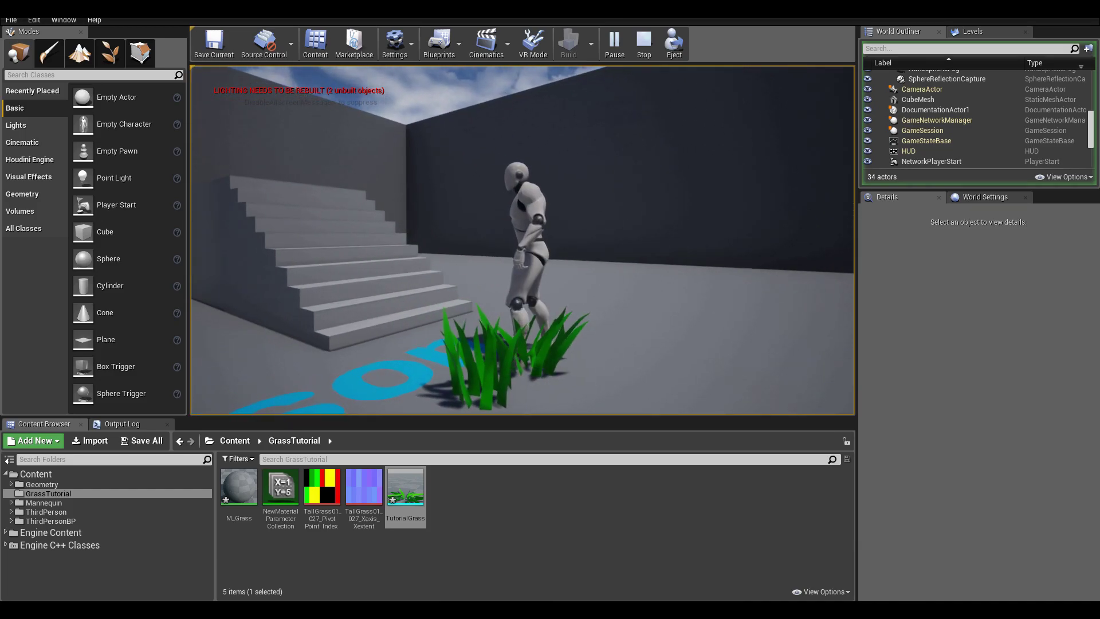
pyautogui.press('s')
pyautogui.press('a')
pyautogui.press('s')
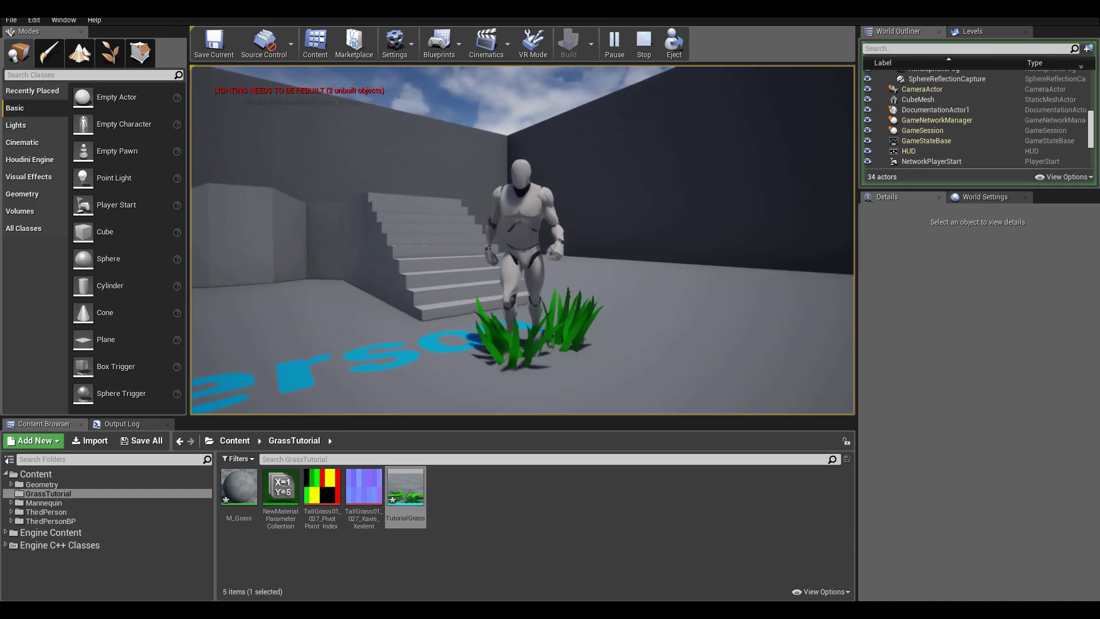
pyautogui.press('a')
pyautogui.press('d')
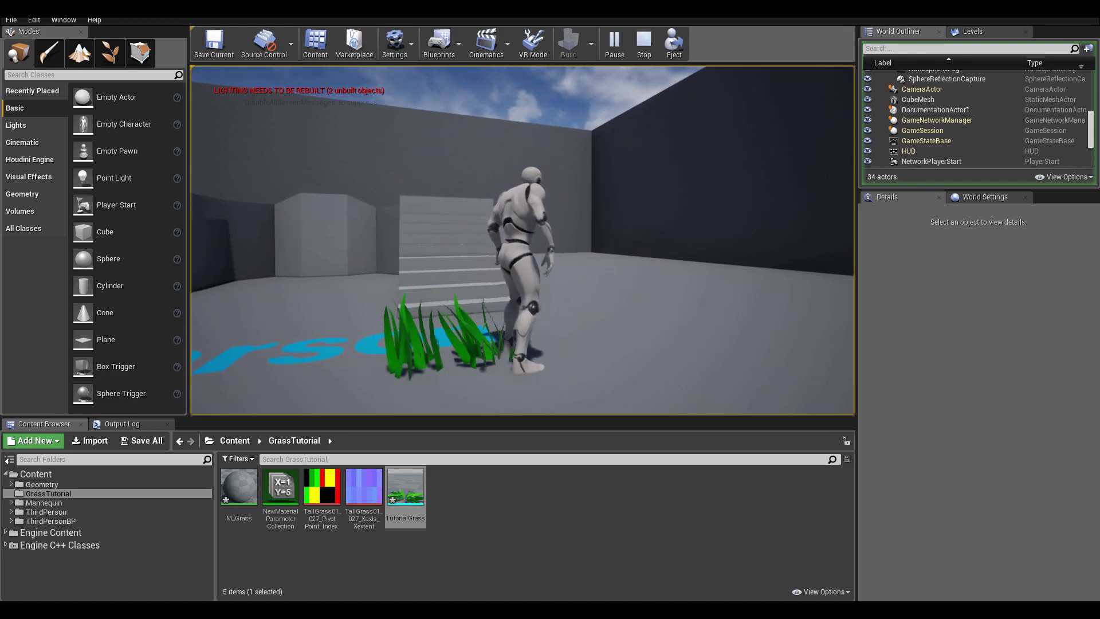
pyautogui.press('a')
pyautogui.press('s')
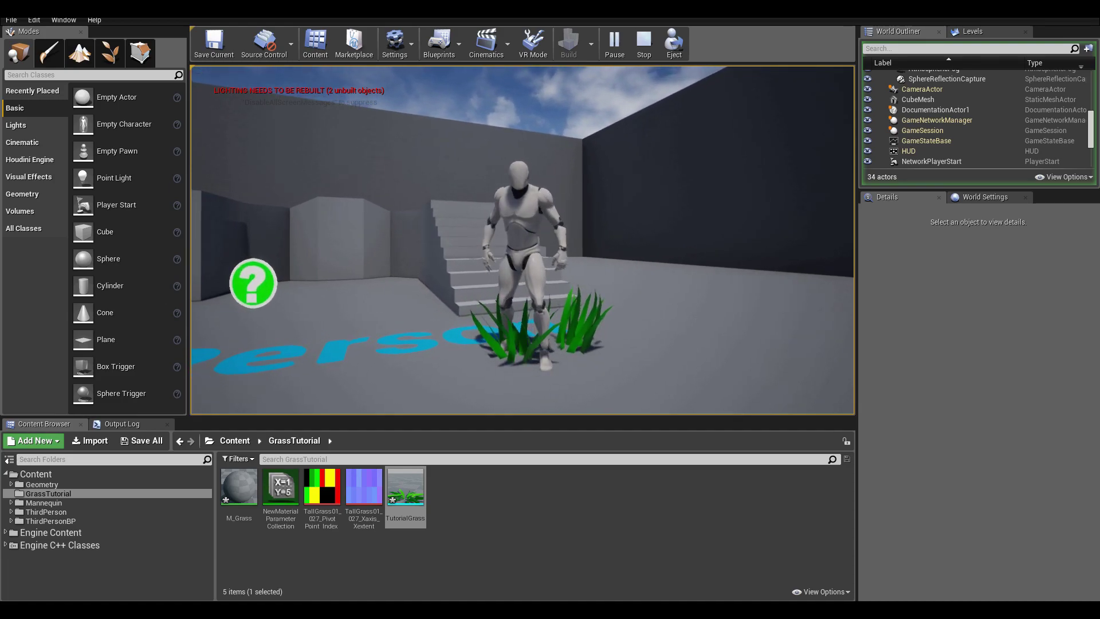
pyautogui.press('d')
pyautogui.press('a')
pyautogui.press('w')
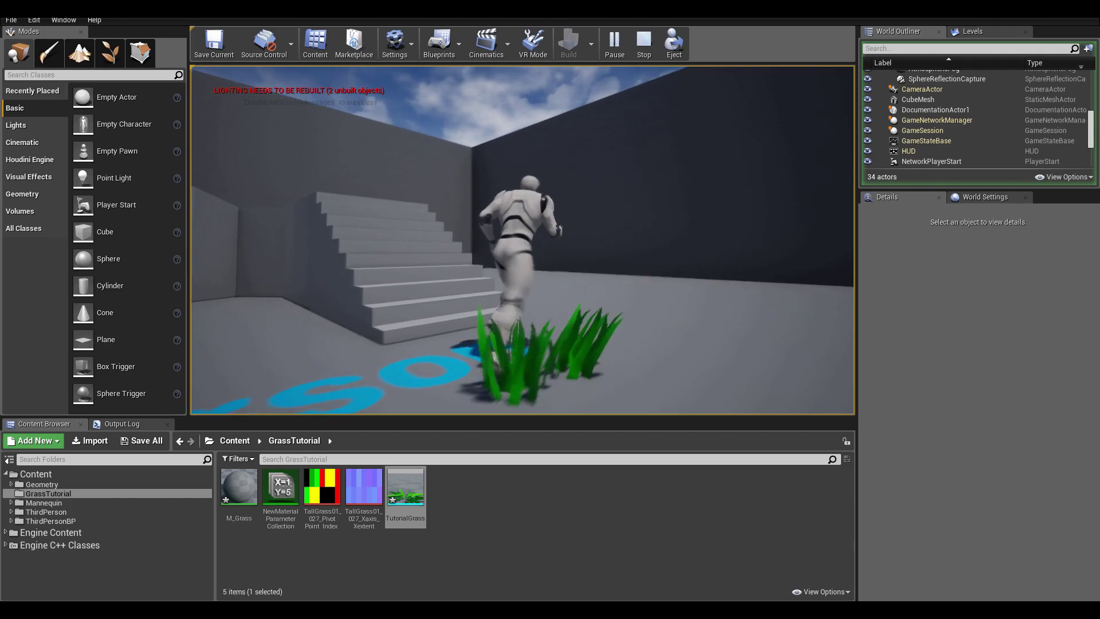
pyautogui.press('s')
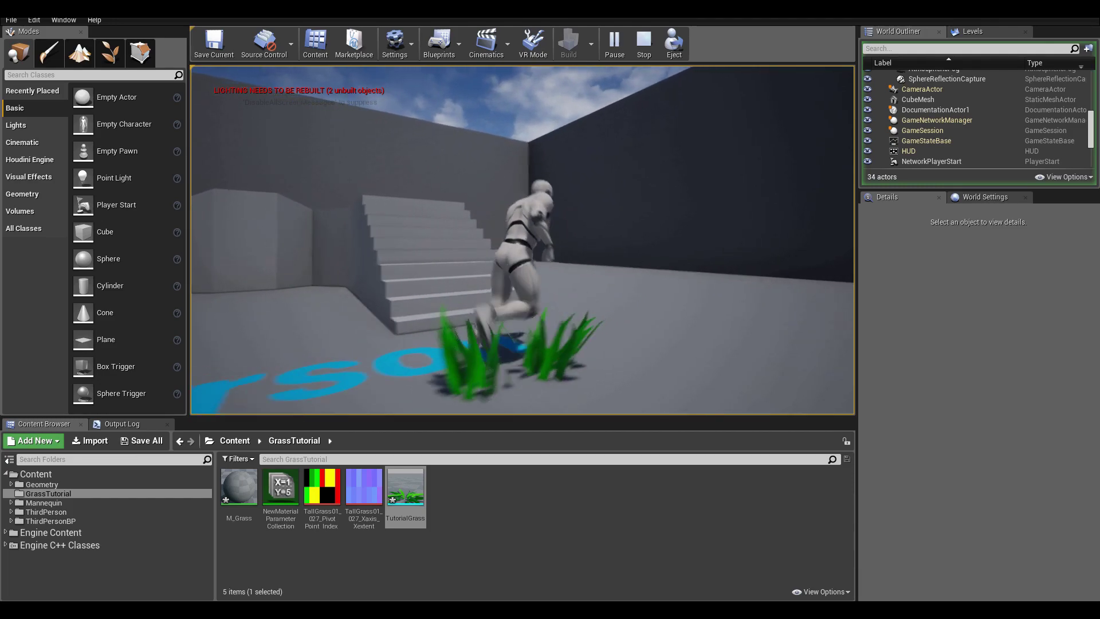
pyautogui.press('d')
pyautogui.press('a')
pyautogui.press('w')
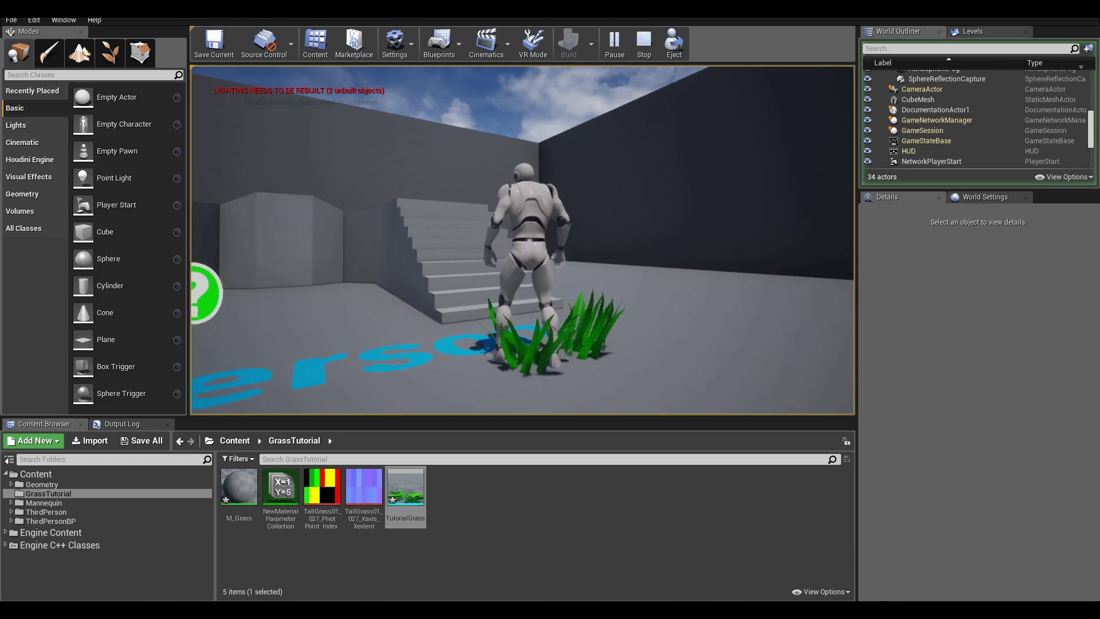
pyautogui.press('a')
pyautogui.press('d')
pyautogui.press('w')
pyautogui.press('d')
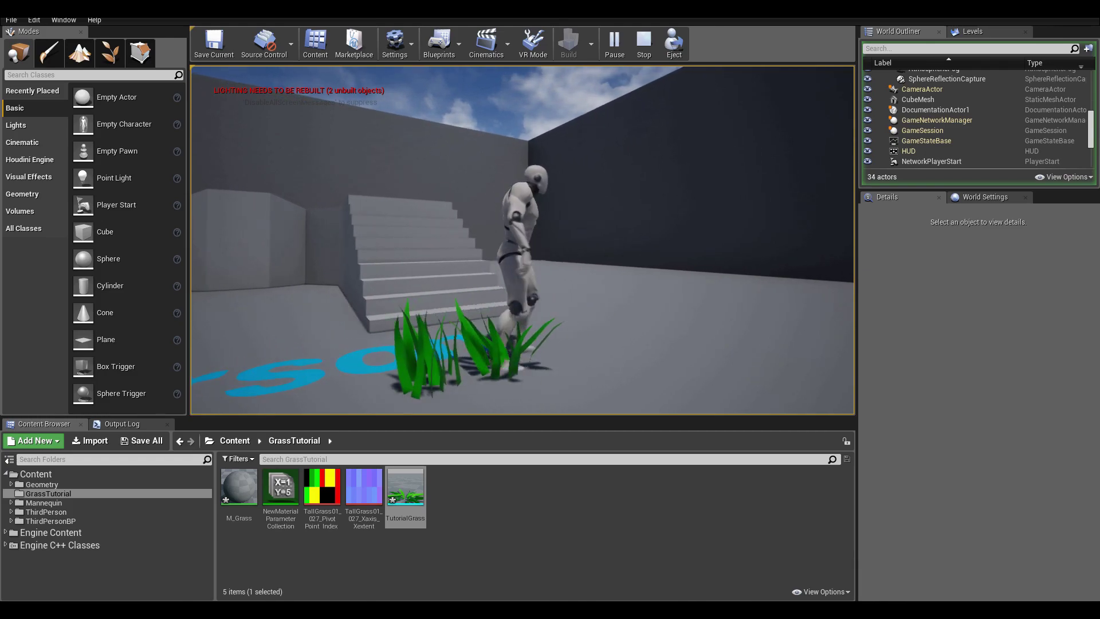
pyautogui.press('space')
pyautogui.press('s')
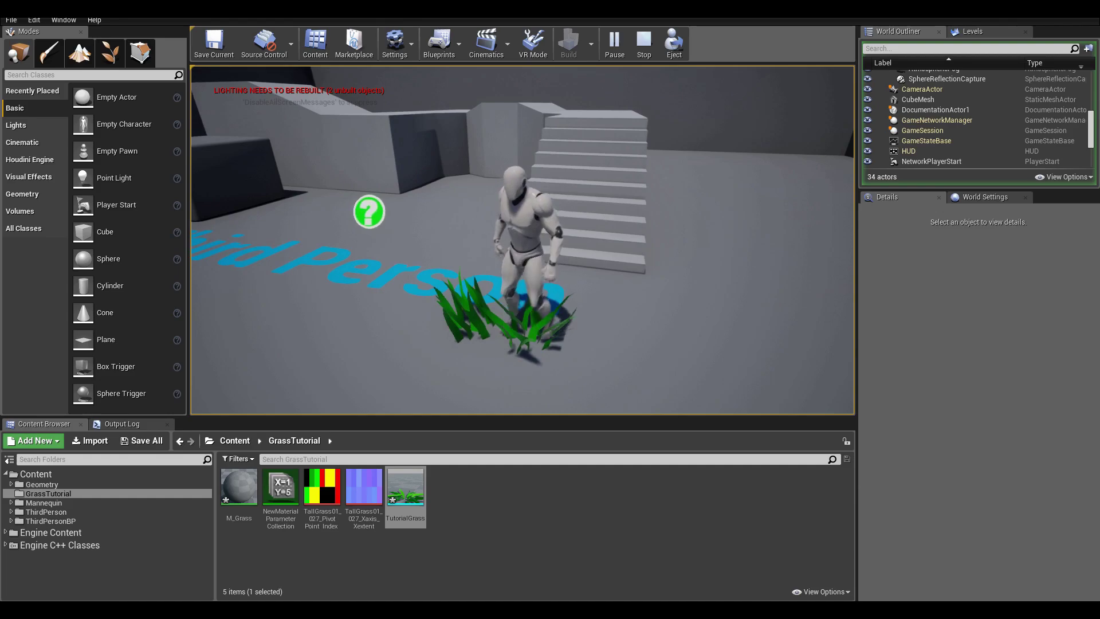
pyautogui.press('space')
pyautogui.press('a')
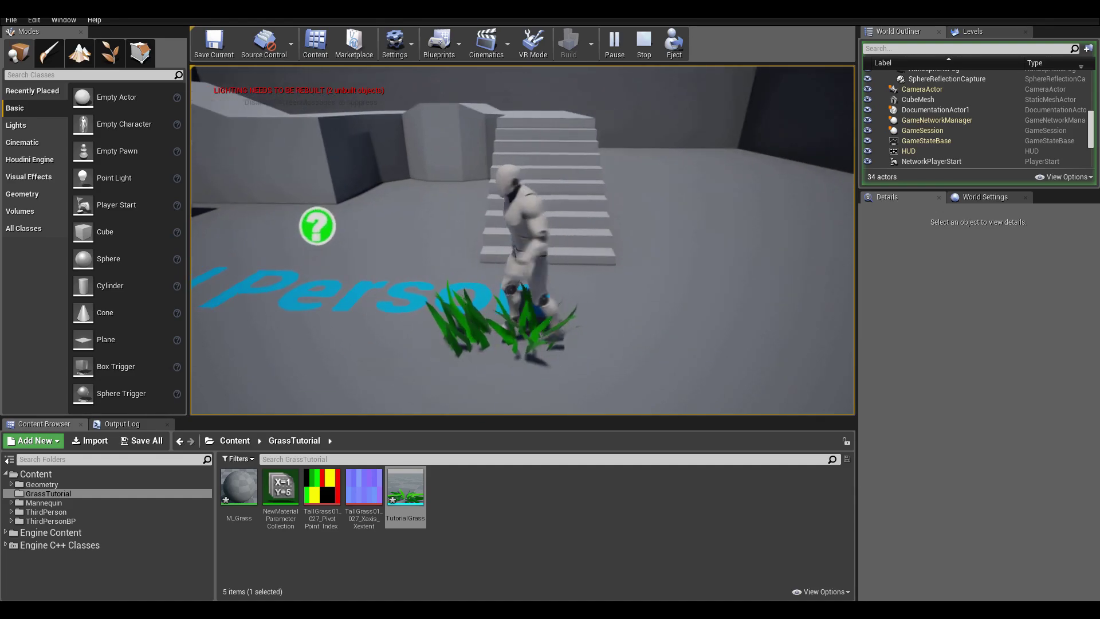
pyautogui.press('a')
pyautogui.press('d')
pyautogui.press('a')
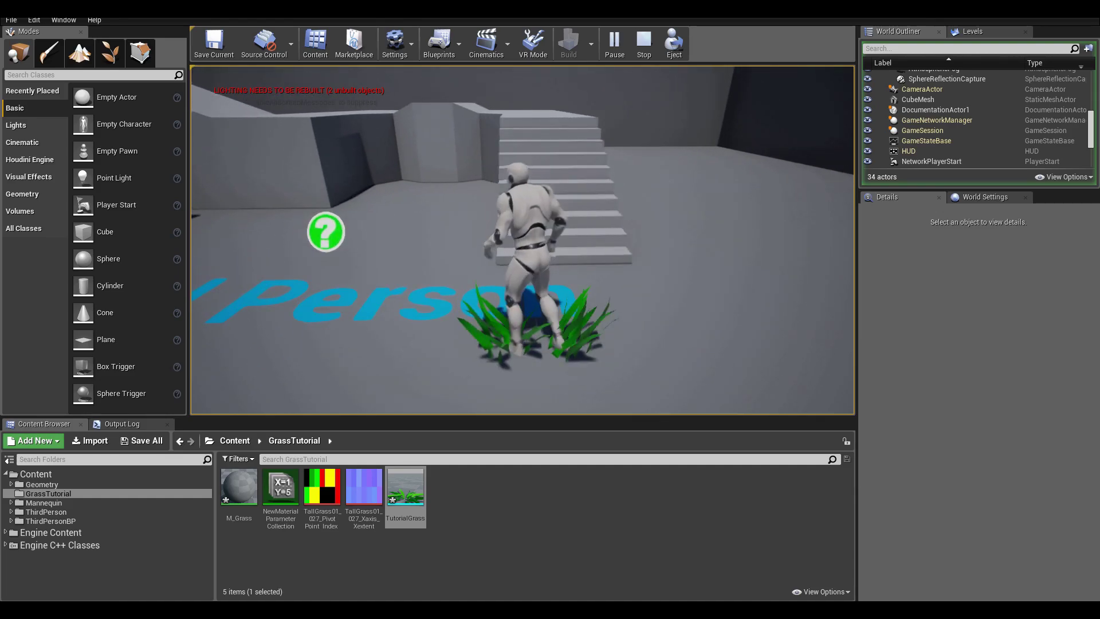
pyautogui.press('w')
pyautogui.press('a')
pyautogui.press('s')
pyautogui.press('d')
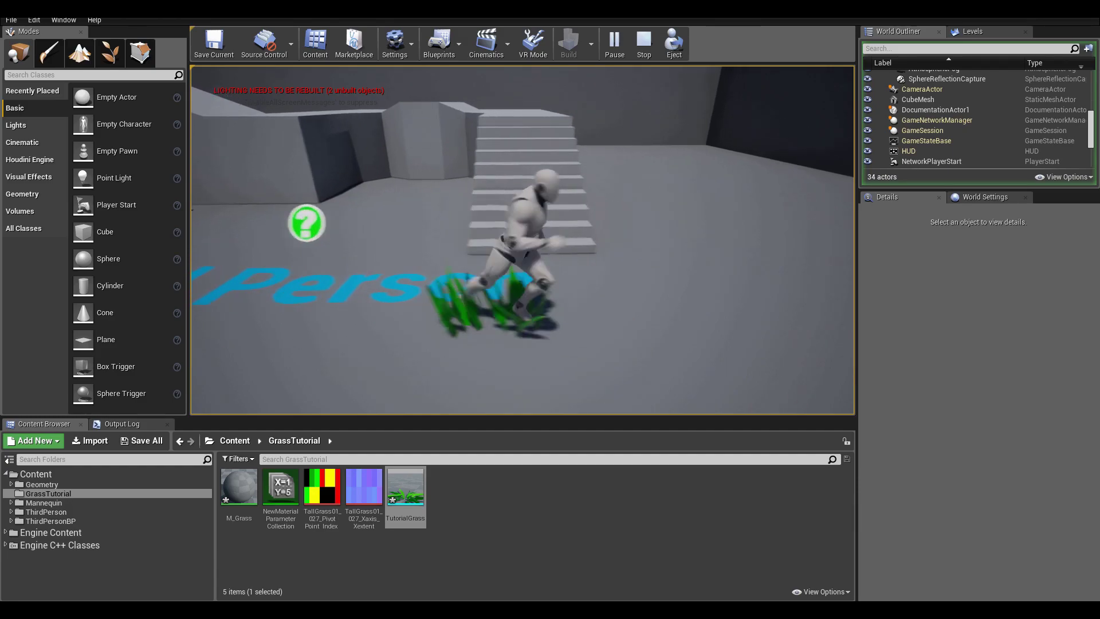
pyautogui.press('a')
pyautogui.press('d')
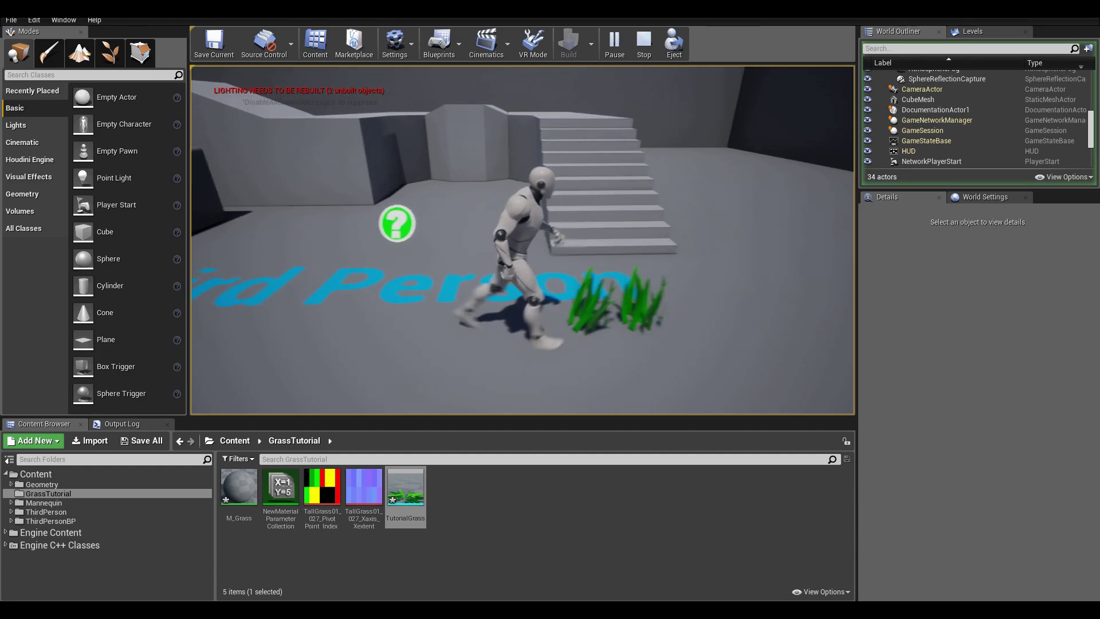
pyautogui.press('Escape')
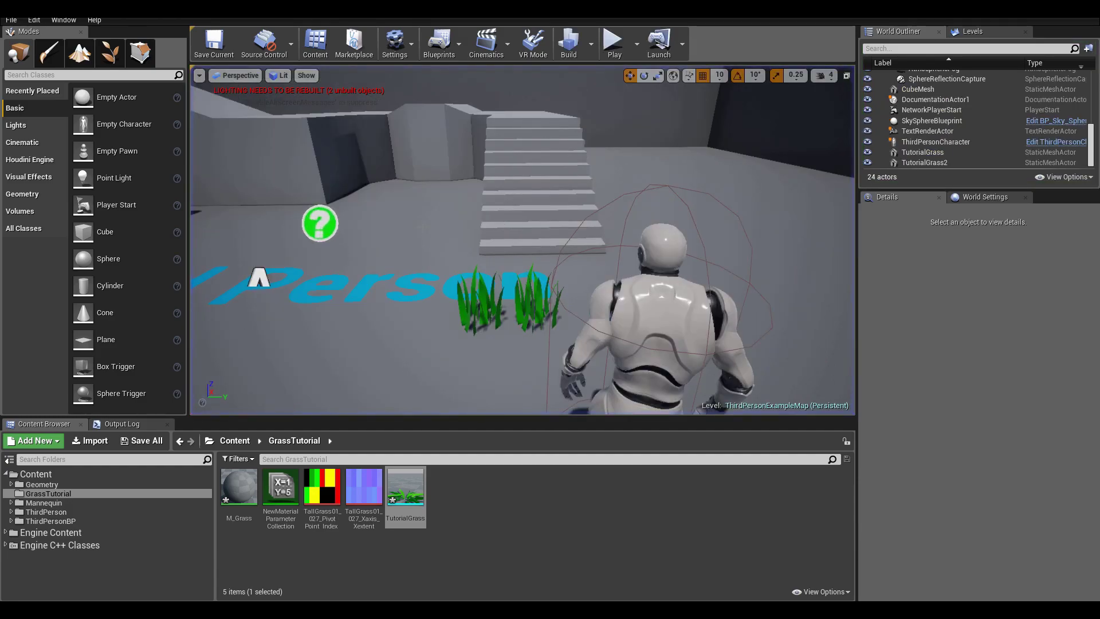